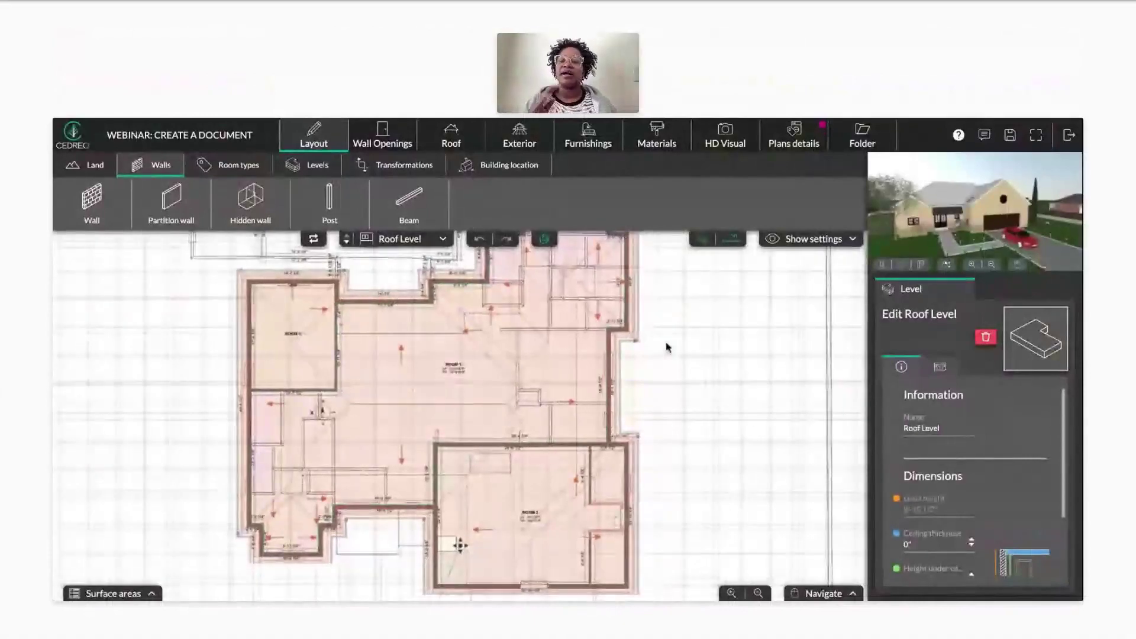
- Switch to the plan details tools and choose structural posts
scroll(666, 348, down, 1)
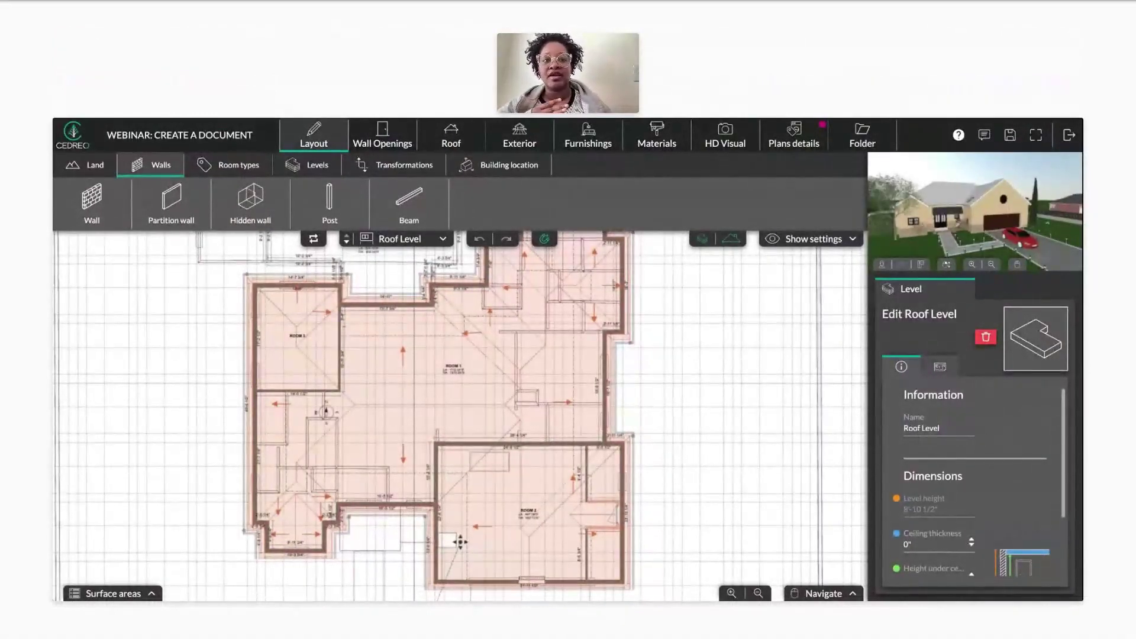
click(783, 153)
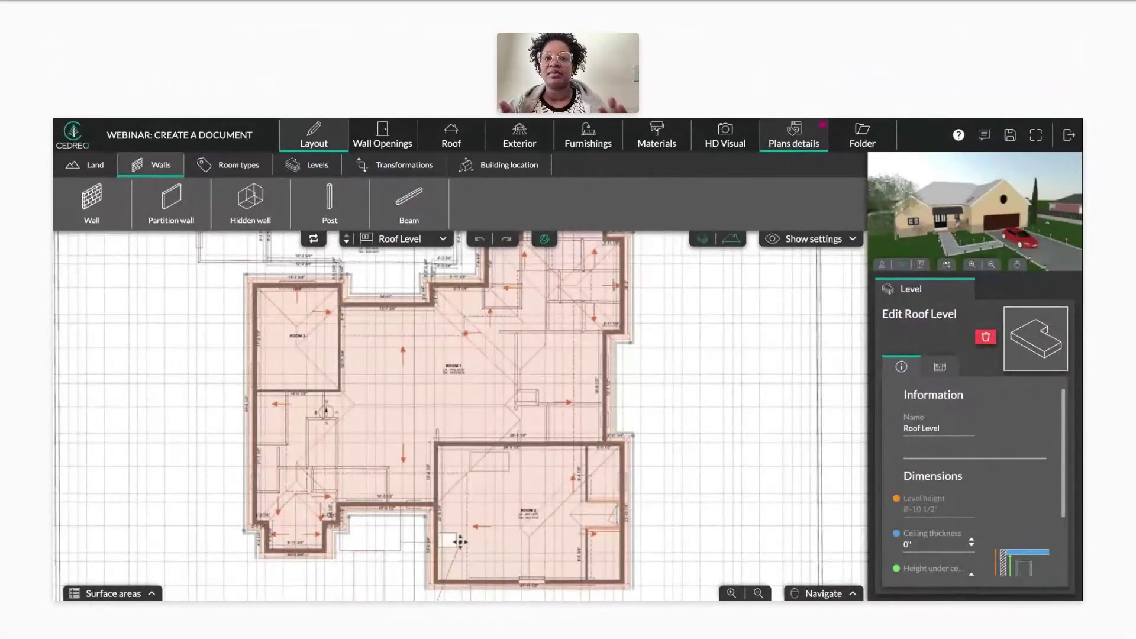
click(352, 219)
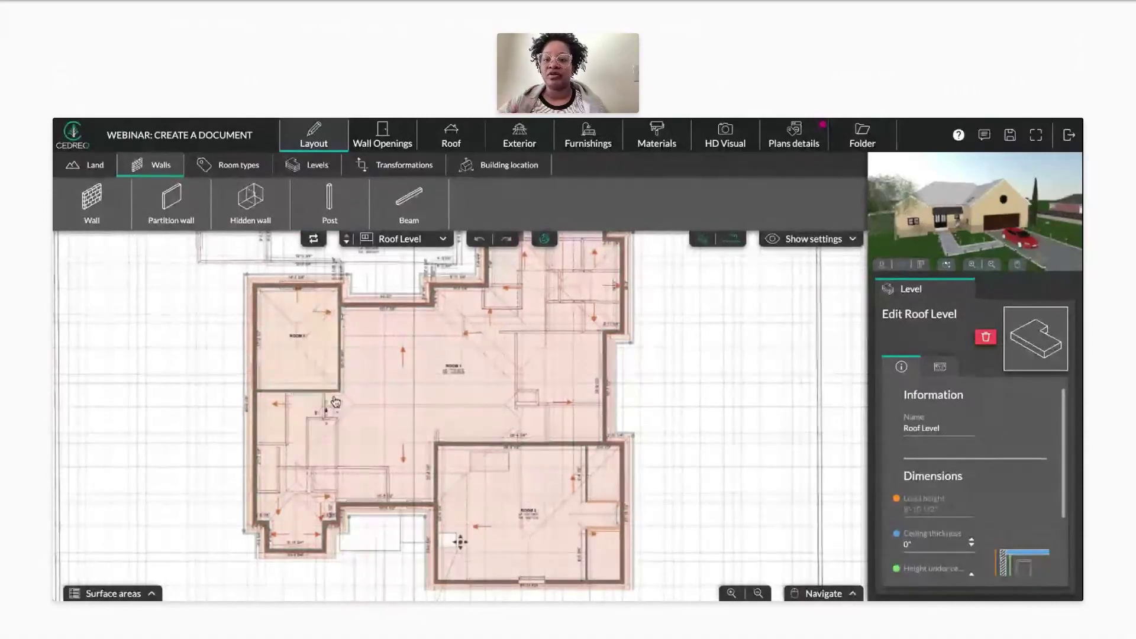
- Orbit the 3D preview toward the roof and zoom and pan the plan onto Room 2
drag(1035, 211, 974, 205)
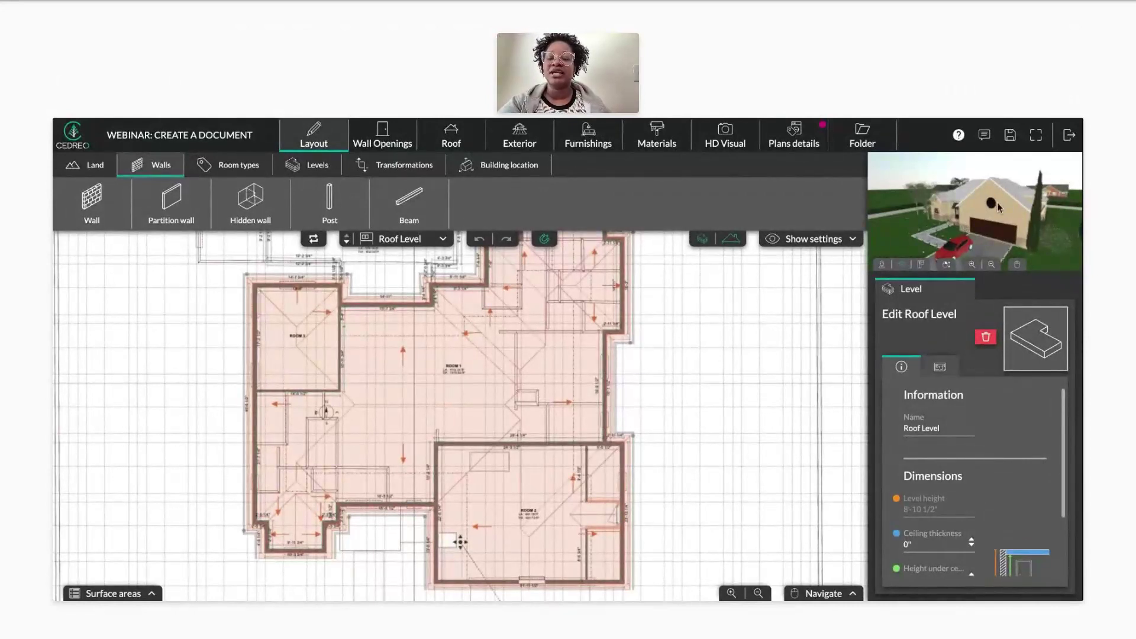
drag(999, 207, 987, 221)
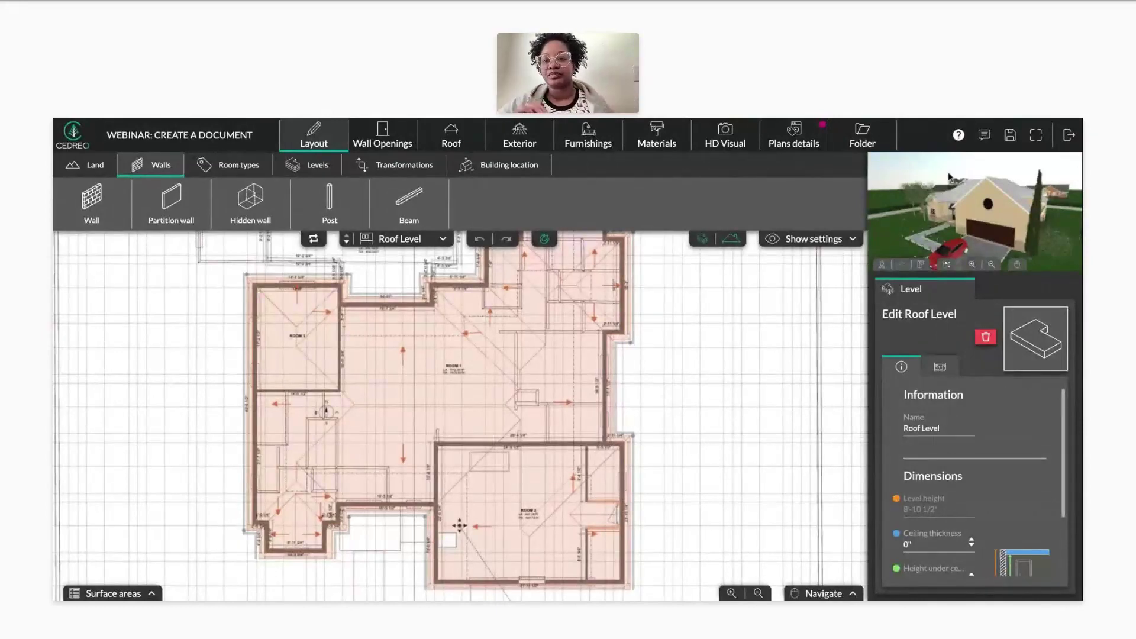
scroll(486, 353, up, 5)
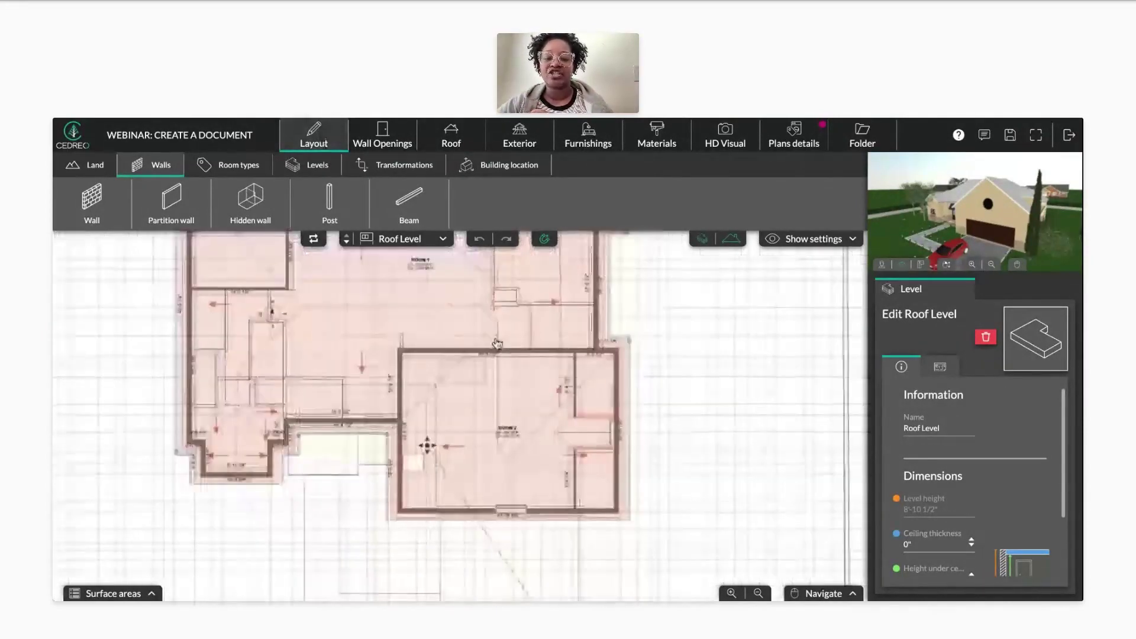
drag(486, 353, 460, 362)
drag(1019, 196, 914, 221)
- Browse the roof dormer styles and angle the 3D preview onto the dormer
click(451, 135)
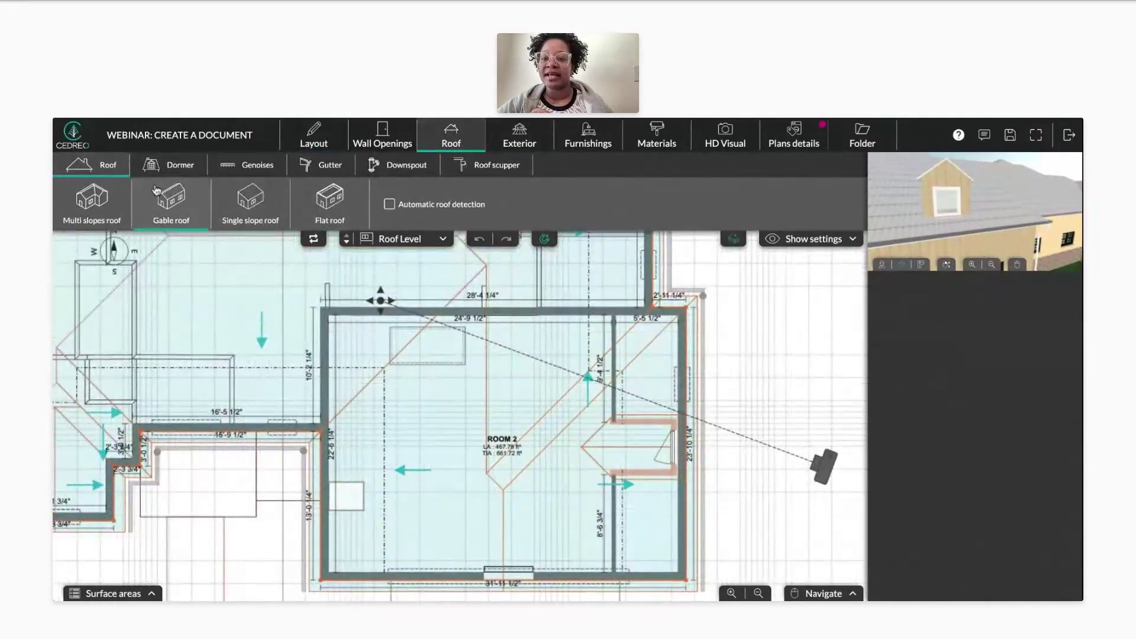
click(152, 168)
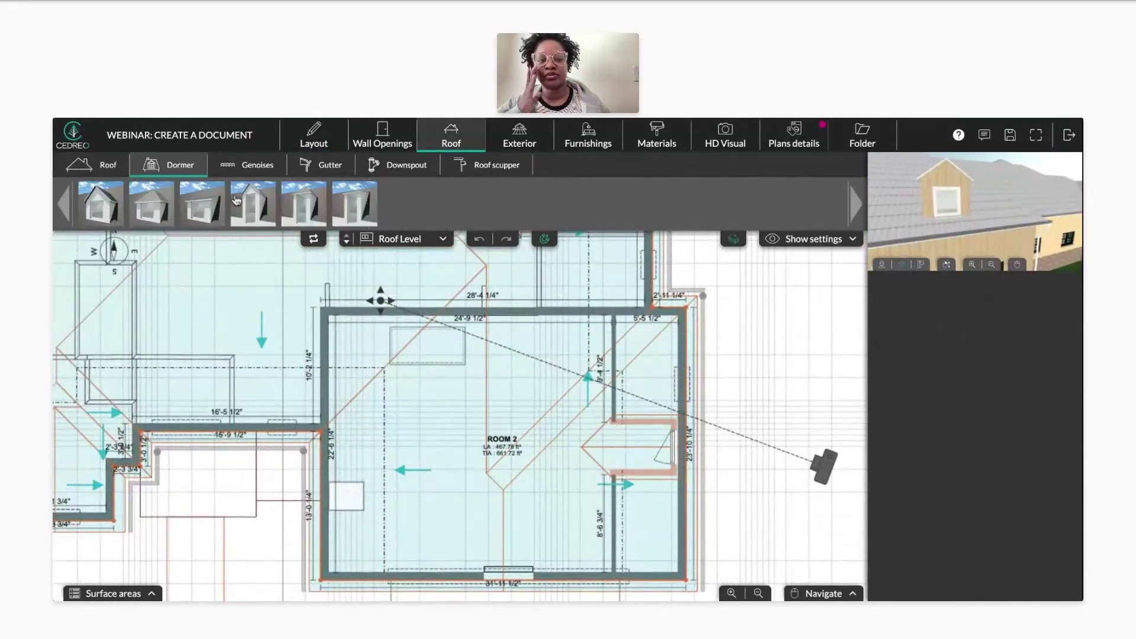
drag(953, 201, 990, 207)
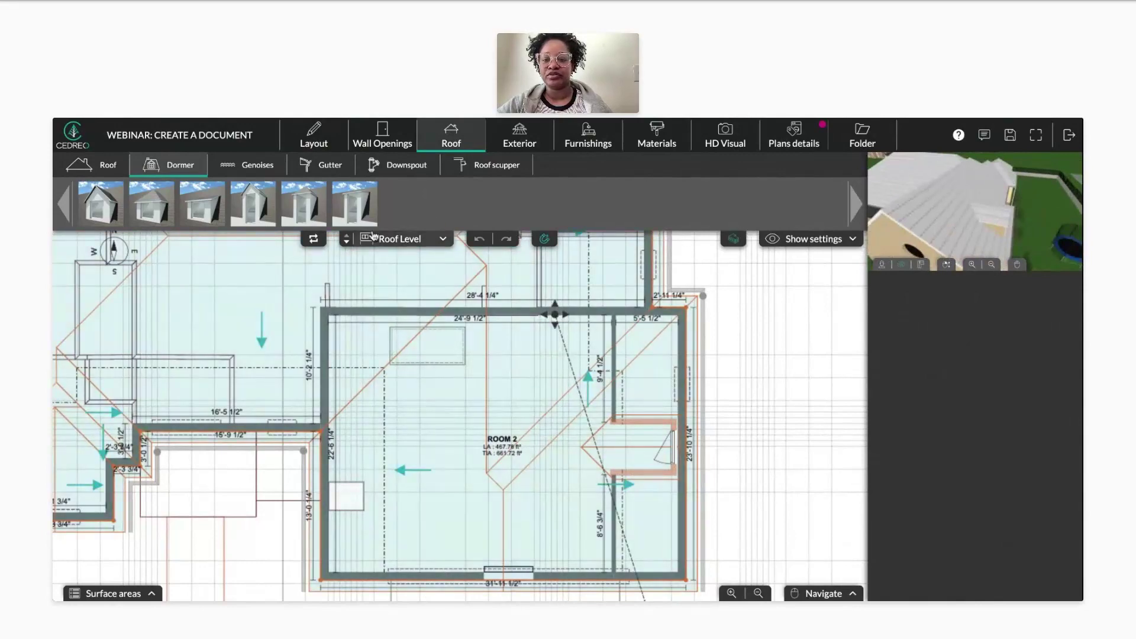
- Hide the roof from the wall tools, orbit the 3D preview, and enter Materials full 3D
click(314, 136)
click(732, 239)
drag(949, 202, 1008, 224)
right_drag(967, 194, 927, 185)
scroll(935, 193, up, 3)
drag(941, 204, 963, 187)
click(651, 148)
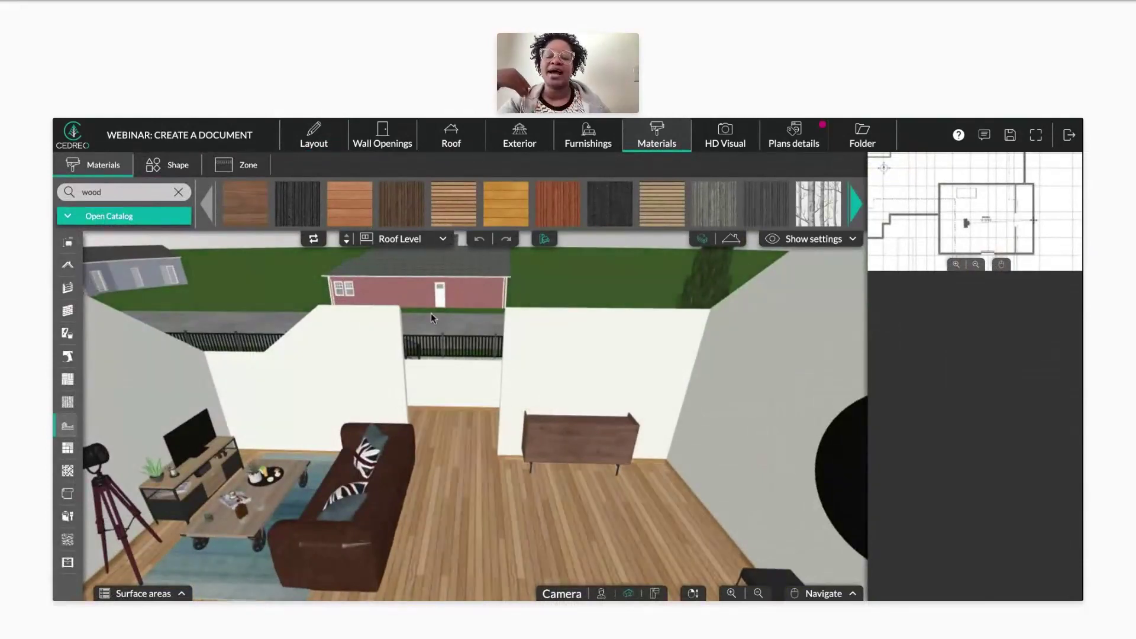
- Lower the 3D view angle, toggle to the attic room, and zoom into its furnished interior
right_drag(619, 390, 623, 371)
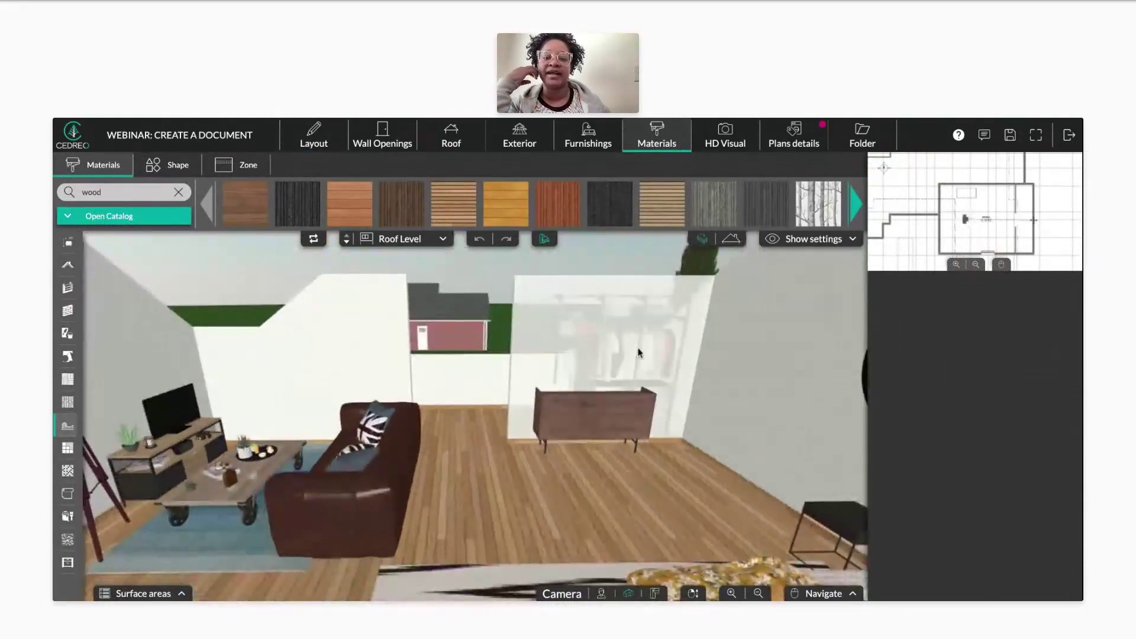
click(731, 239)
scroll(595, 356, up, 3)
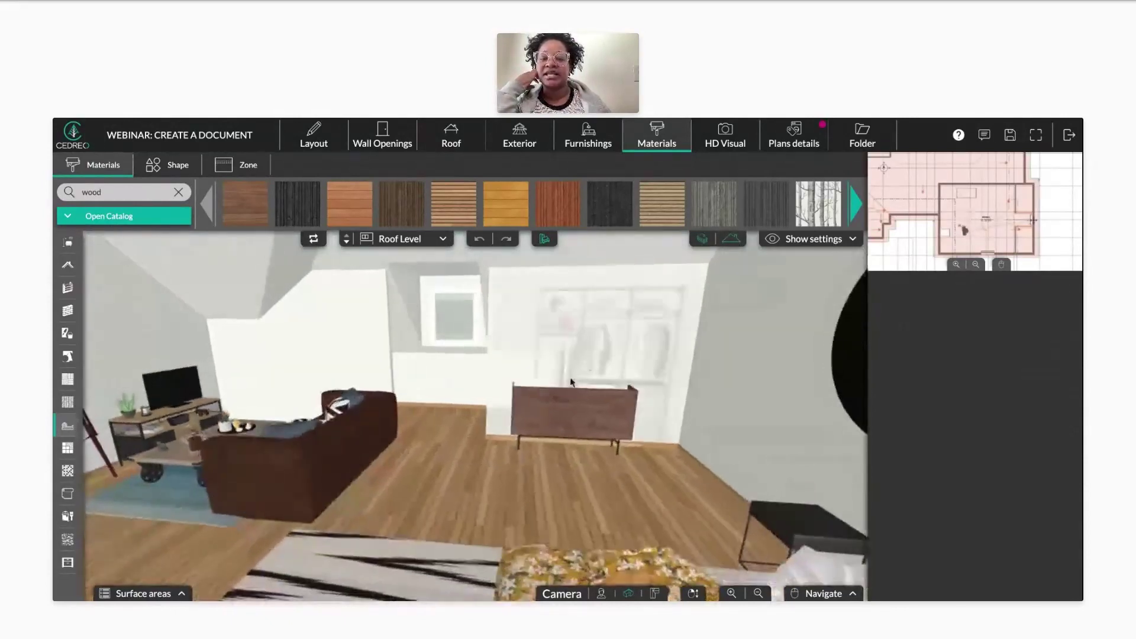
scroll(520, 456, up, 2)
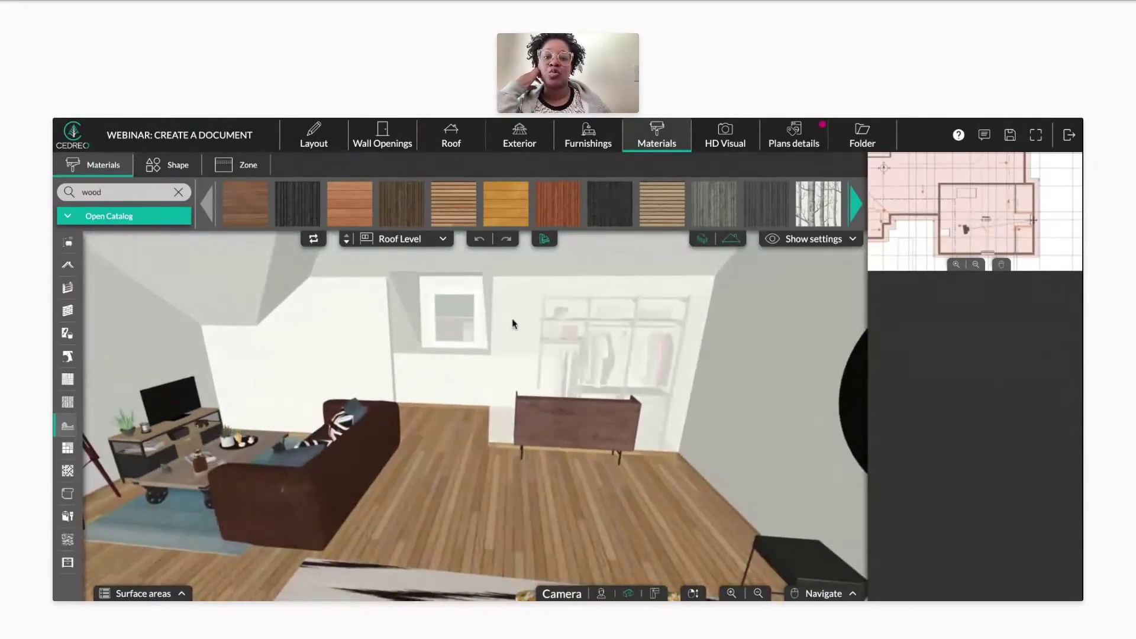
click(316, 148)
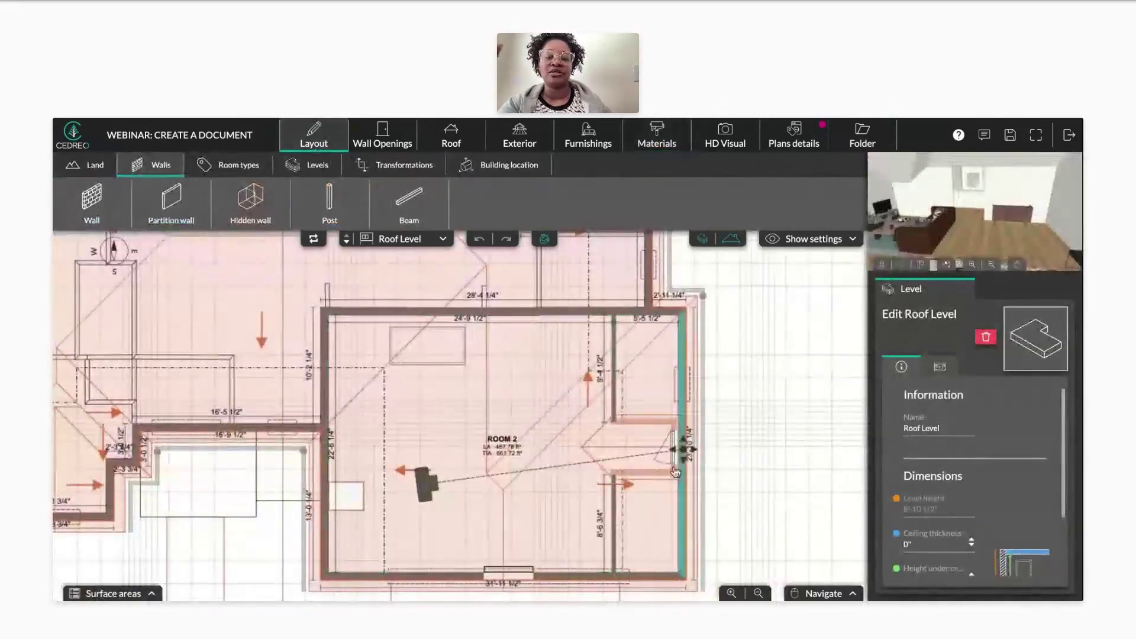
scroll(671, 456, up, 2)
drag(606, 442, 532, 419)
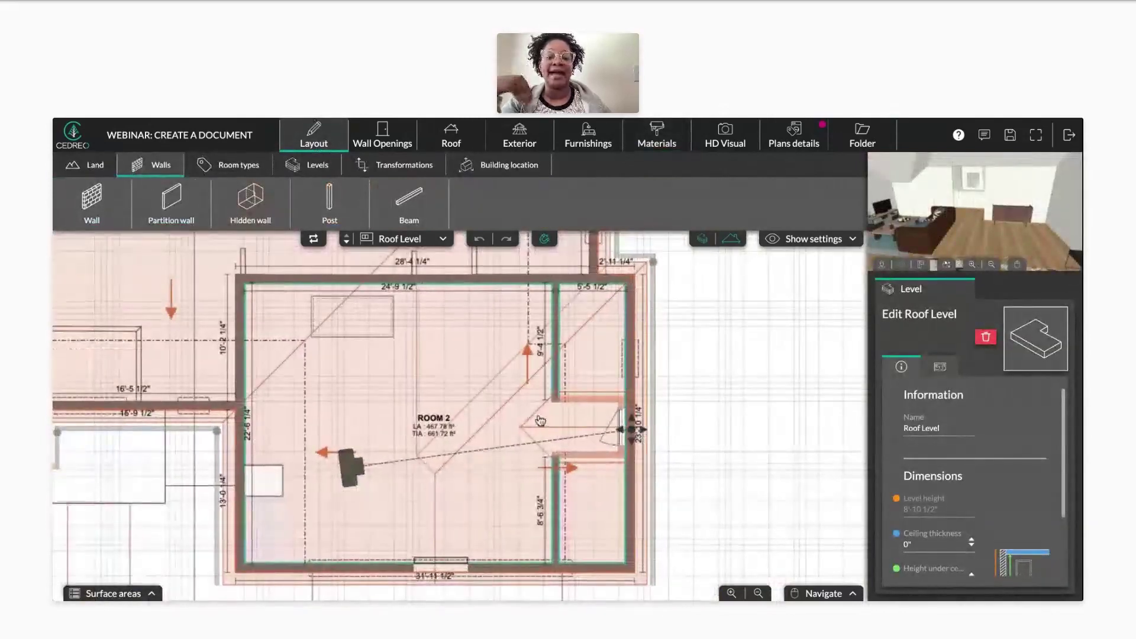
scroll(533, 410, up, 1)
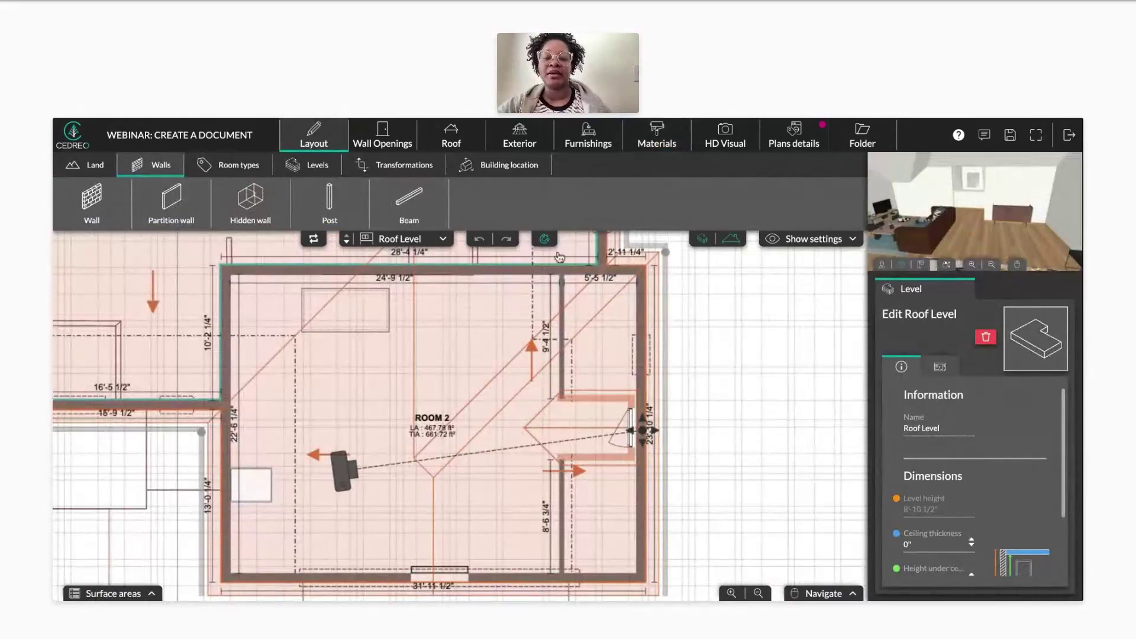
click(562, 311)
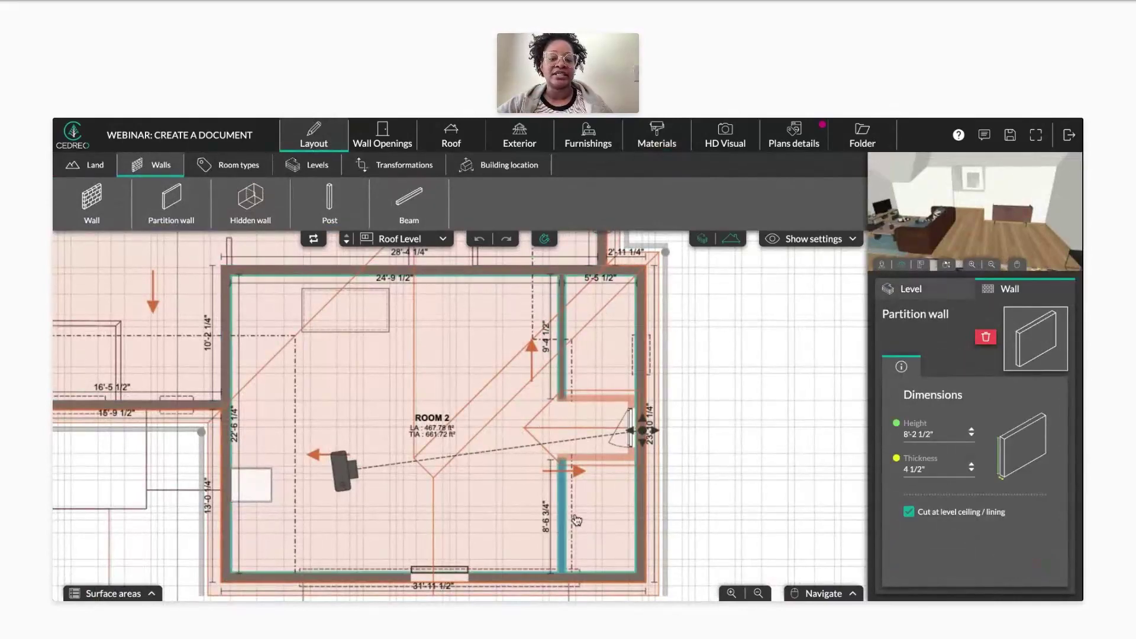
scroll(571, 470, up, 1)
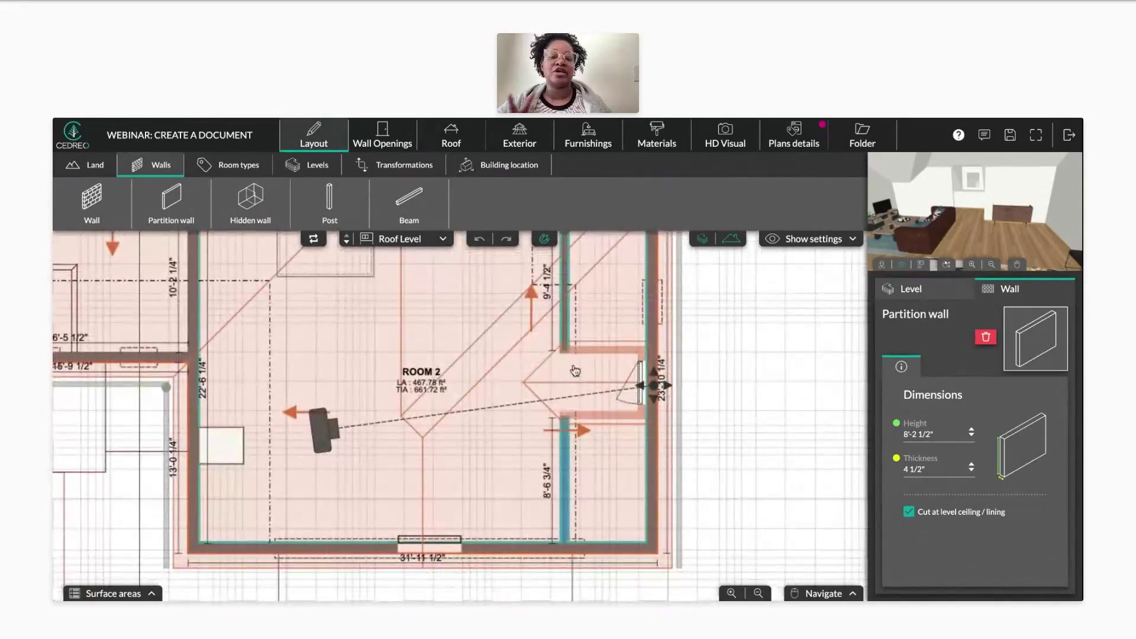
drag(1015, 190, 1000, 201)
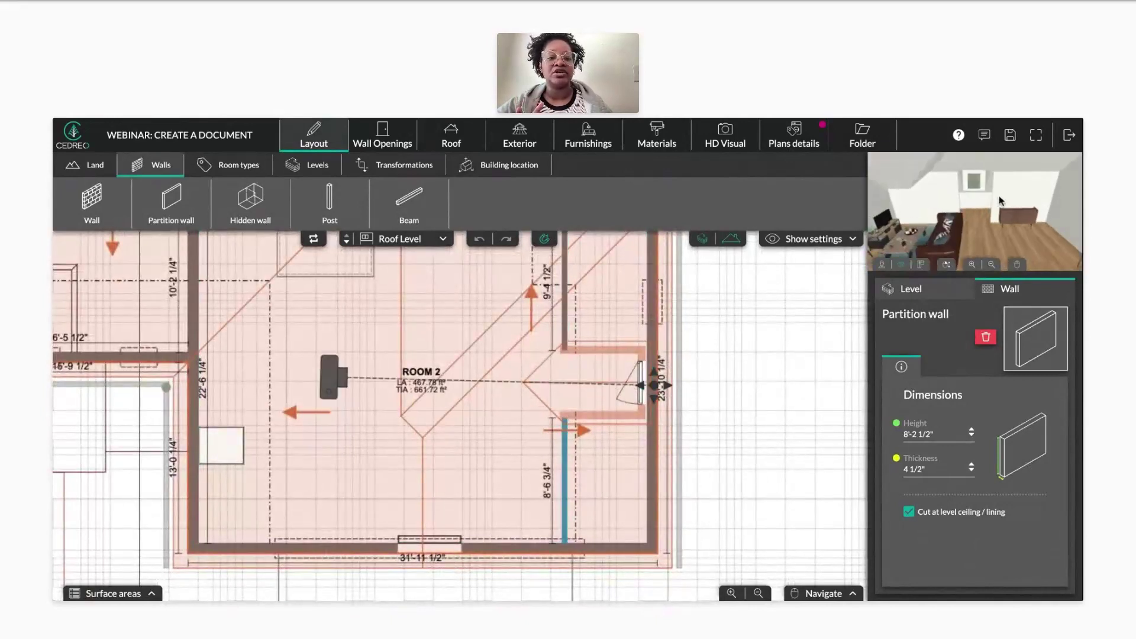
scroll(997, 240, up, 3)
mouse_move(996, 239)
mouse_down()
mouse_move(992, 228)
mouse_move(1032, 224)
mouse_move(1001, 218)
mouse_move(1045, 216)
mouse_move(968, 208)
mouse_move(1004, 222)
mouse_move(990, 224)
mouse_move(1030, 171)
mouse_move(1008, 222)
mouse_up()
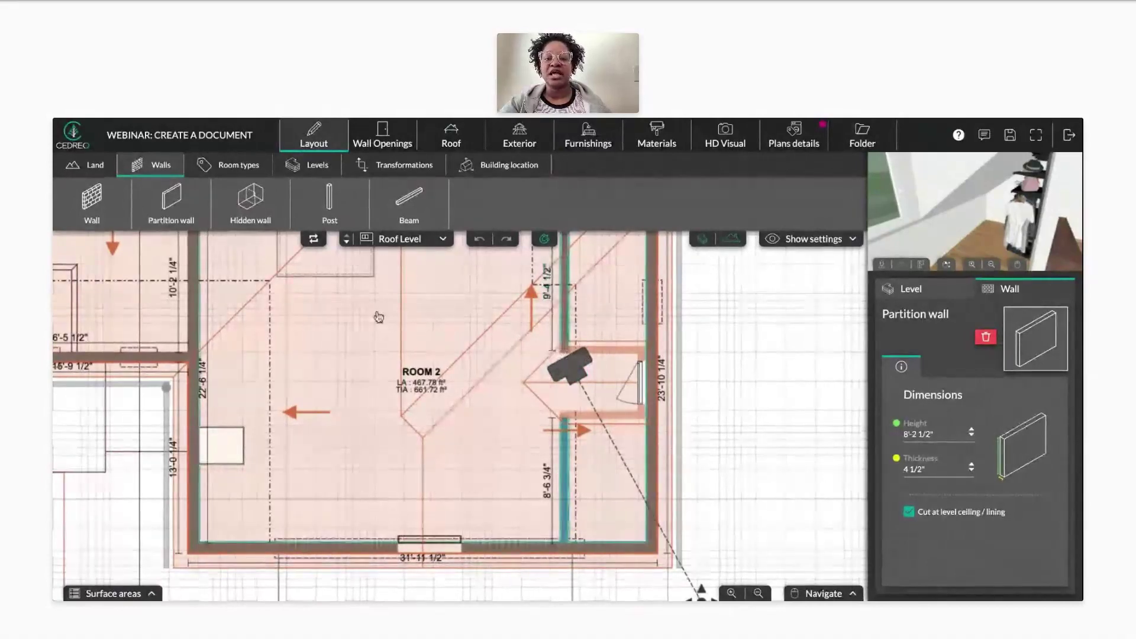
scroll(378, 317, down, 1)
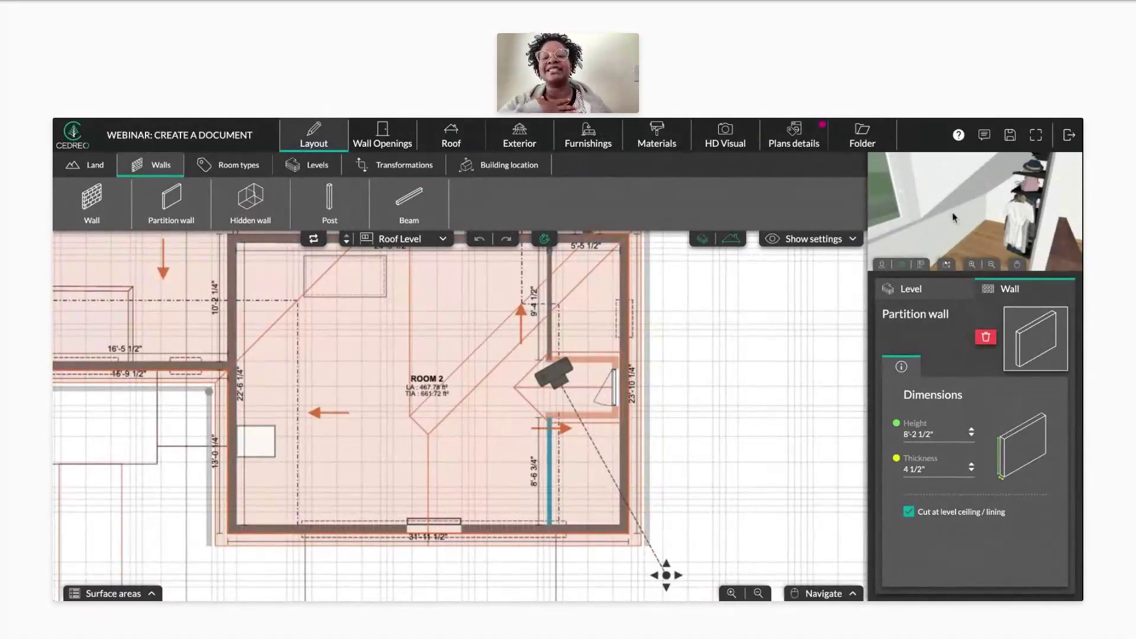
scroll(326, 462, down, 1)
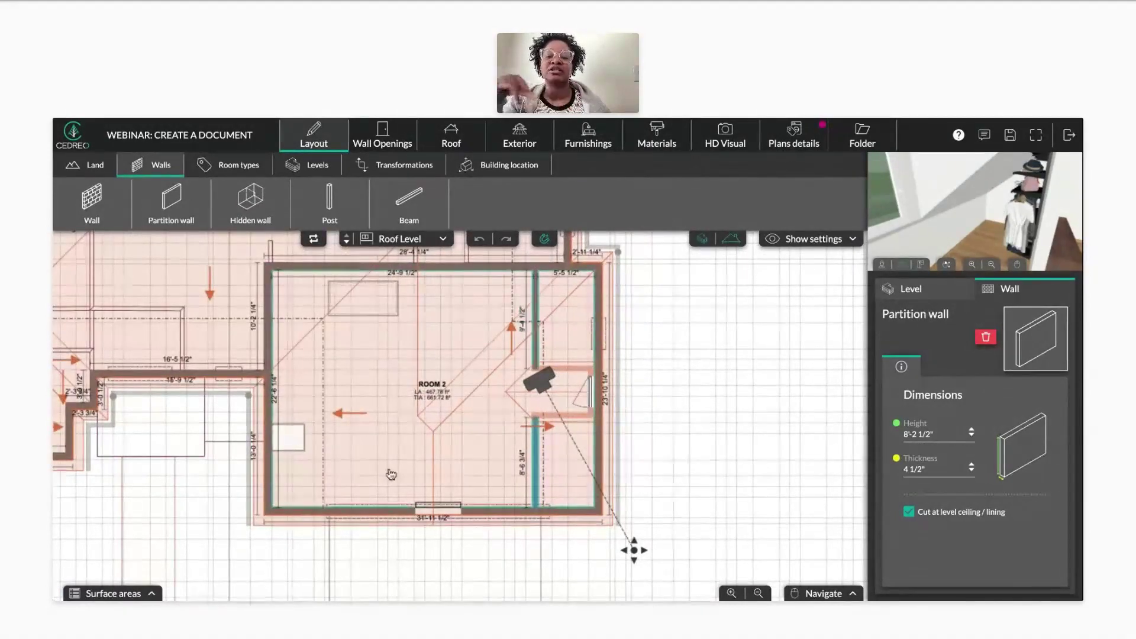
drag(1041, 229, 991, 228)
right_drag(977, 228, 1019, 193)
drag(942, 221, 957, 206)
scroll(1000, 216, down, 5)
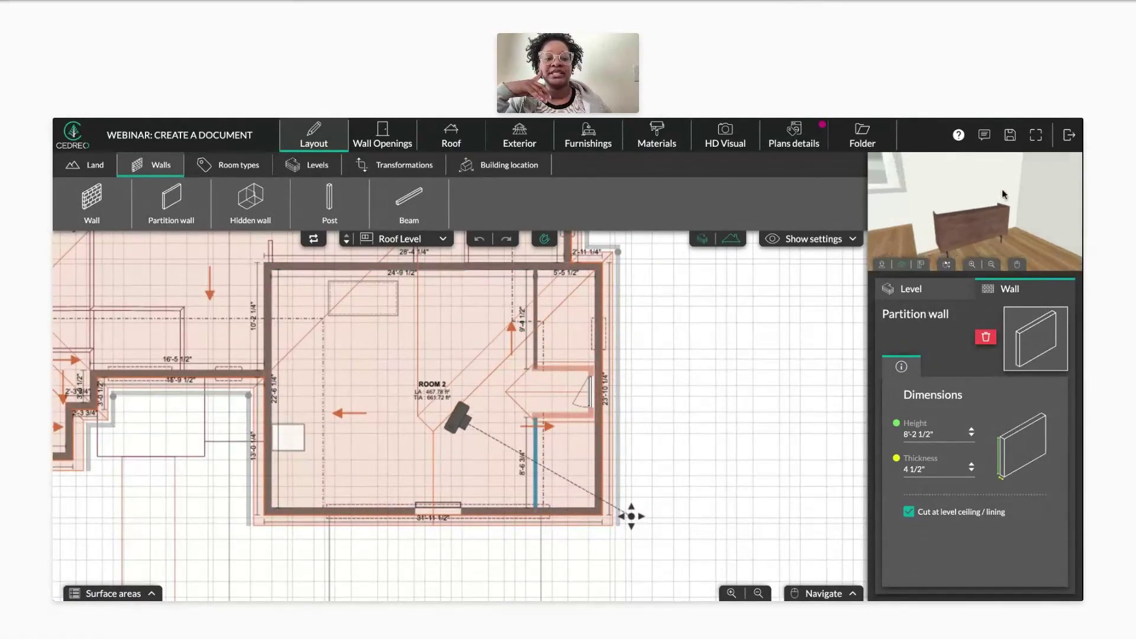
drag(1006, 221, 1006, 236)
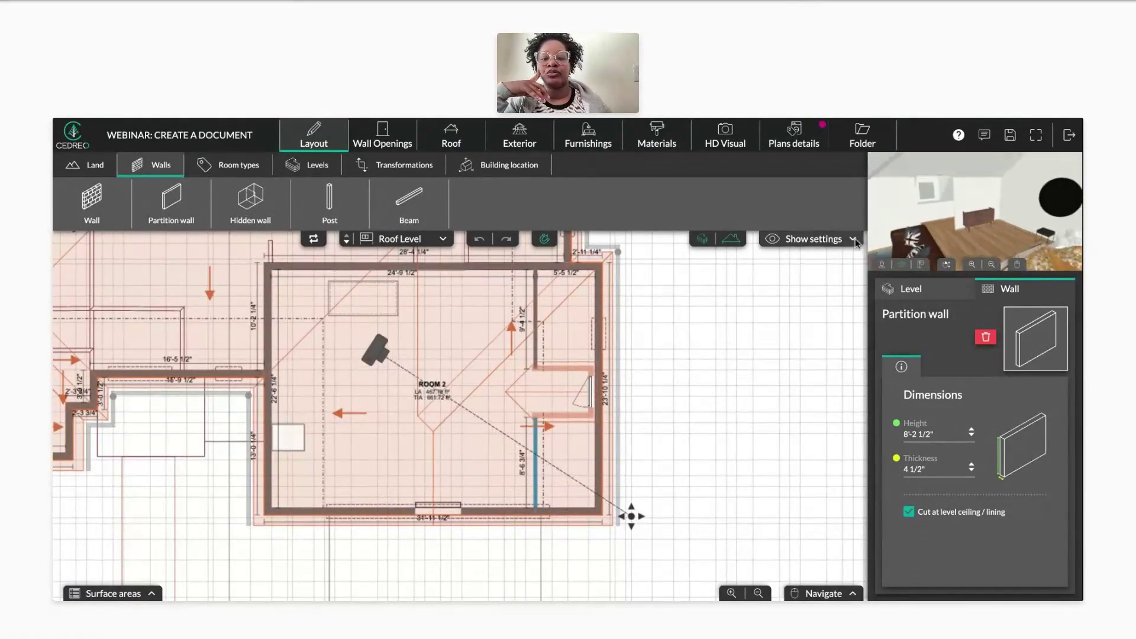
- Draw a 13'-1 3/4" partition wall up from Room 2's bottom wall, about 5 feet from the right
click(168, 208)
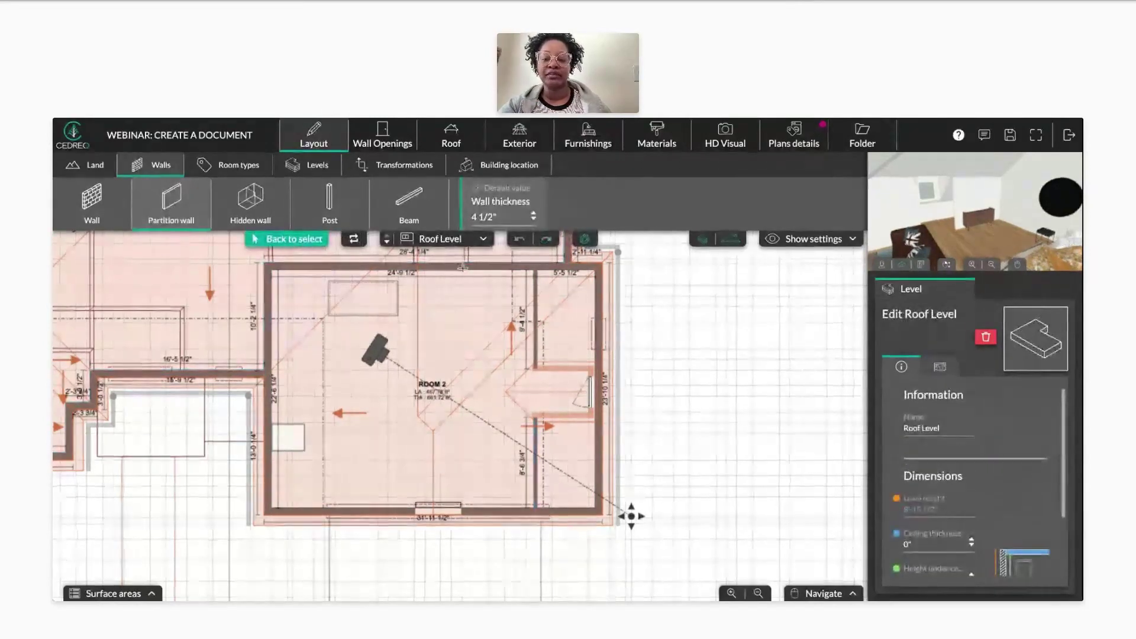
click(477, 508)
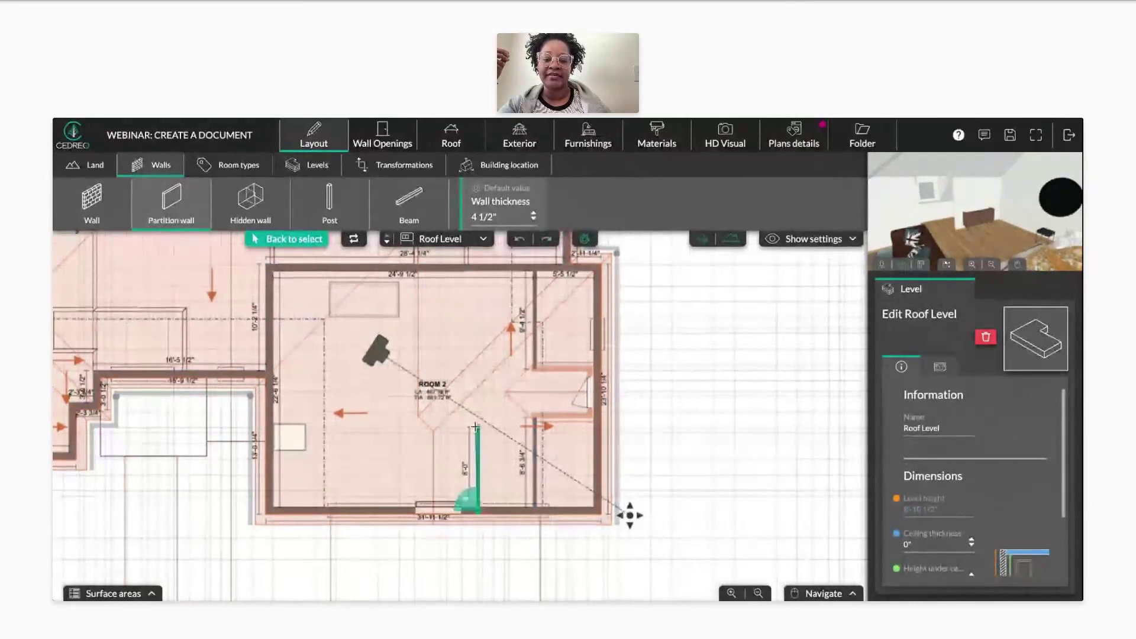
double_click(478, 371)
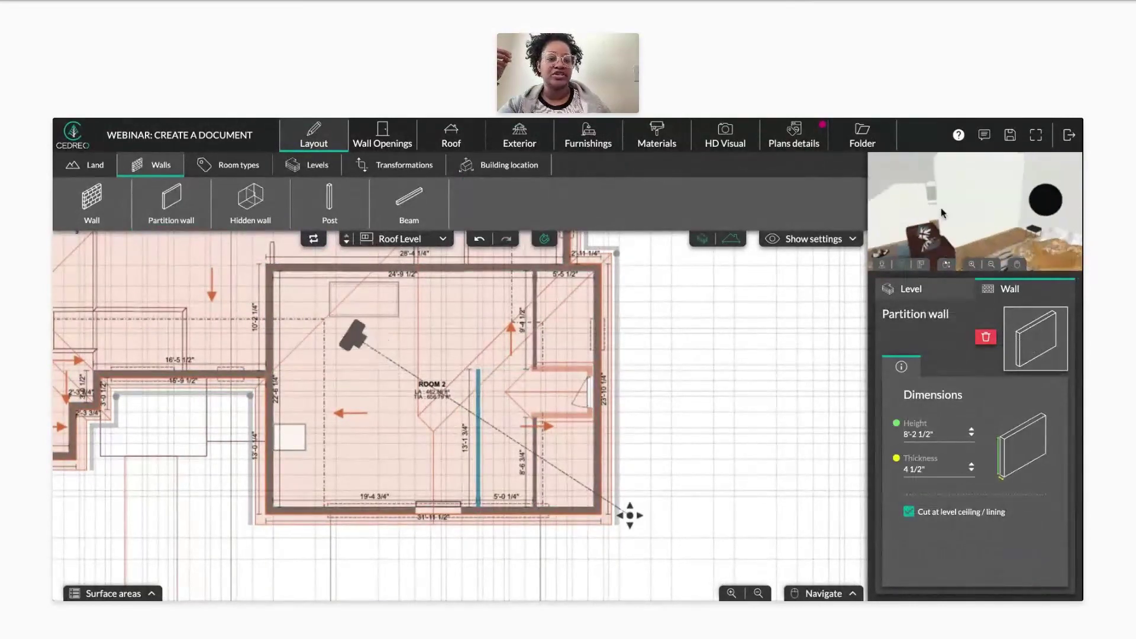
scroll(943, 207, down, 2)
scroll(959, 182, up, 3)
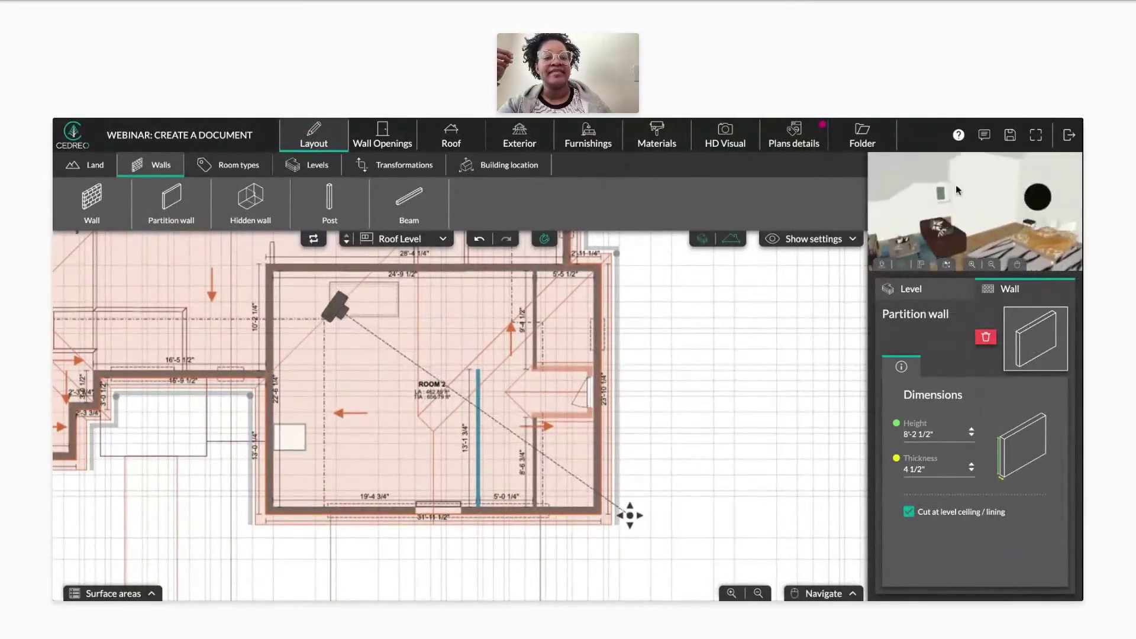
drag(966, 200, 964, 203)
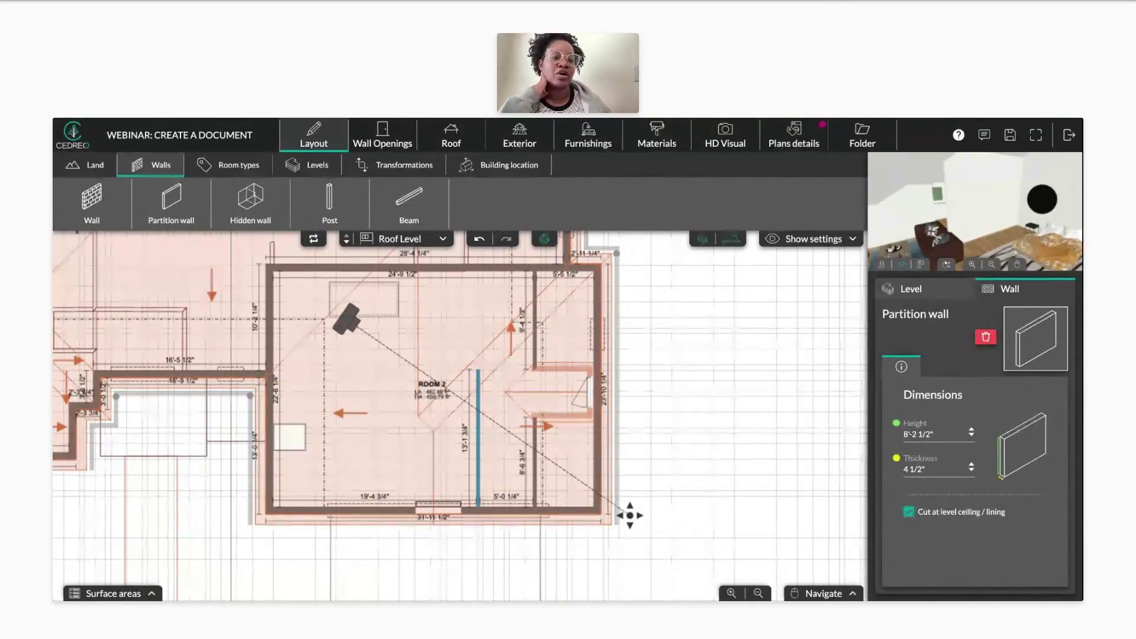
- Uncheck 'Cut at level ceiling / lining' for the new wall, declining to apply it elsewhere
click(909, 512)
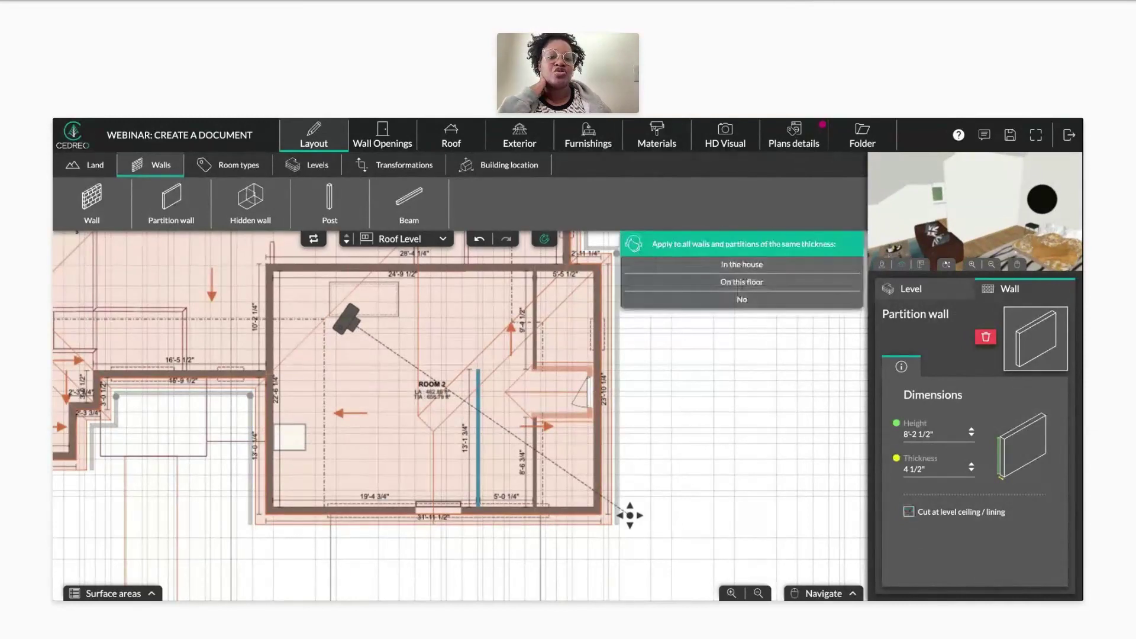
click(739, 300)
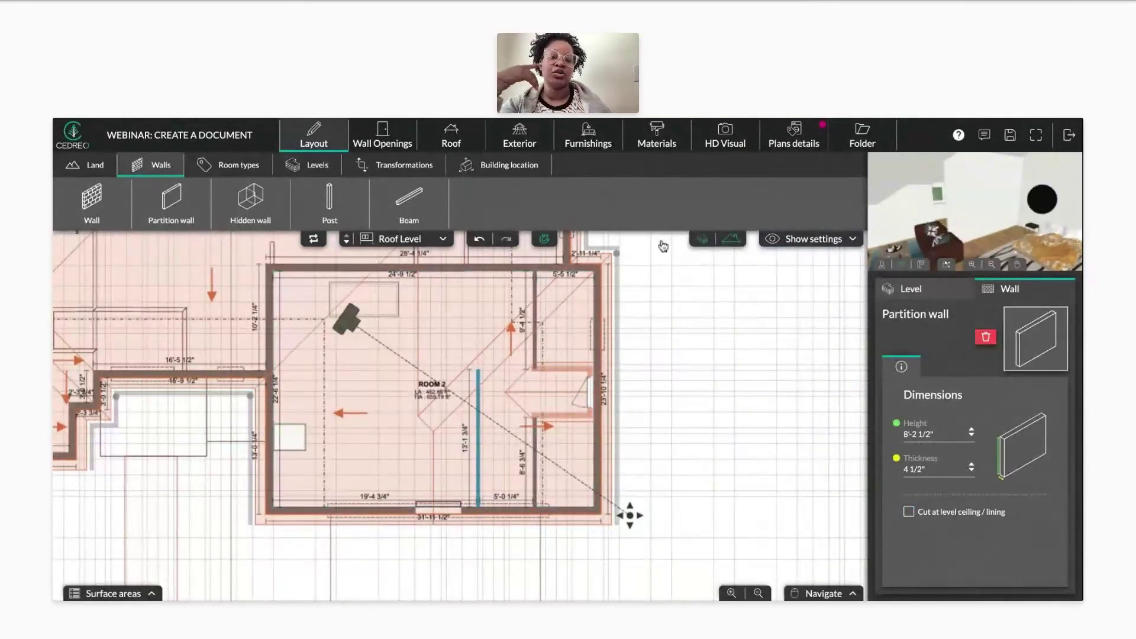
scroll(976, 234, down, 5)
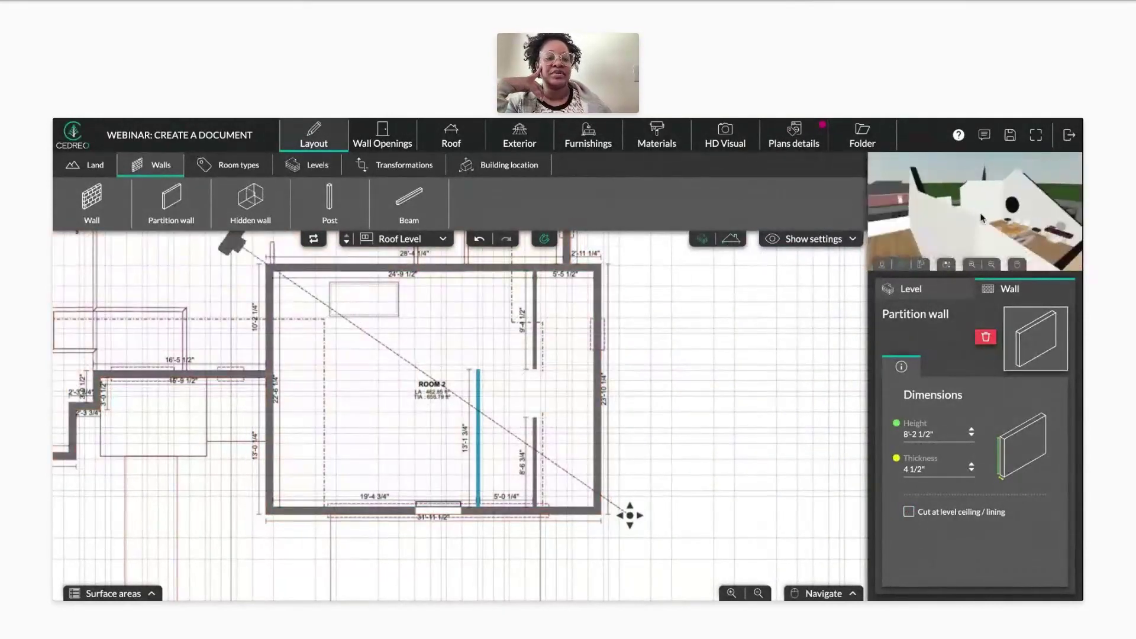
scroll(985, 248, up, 5)
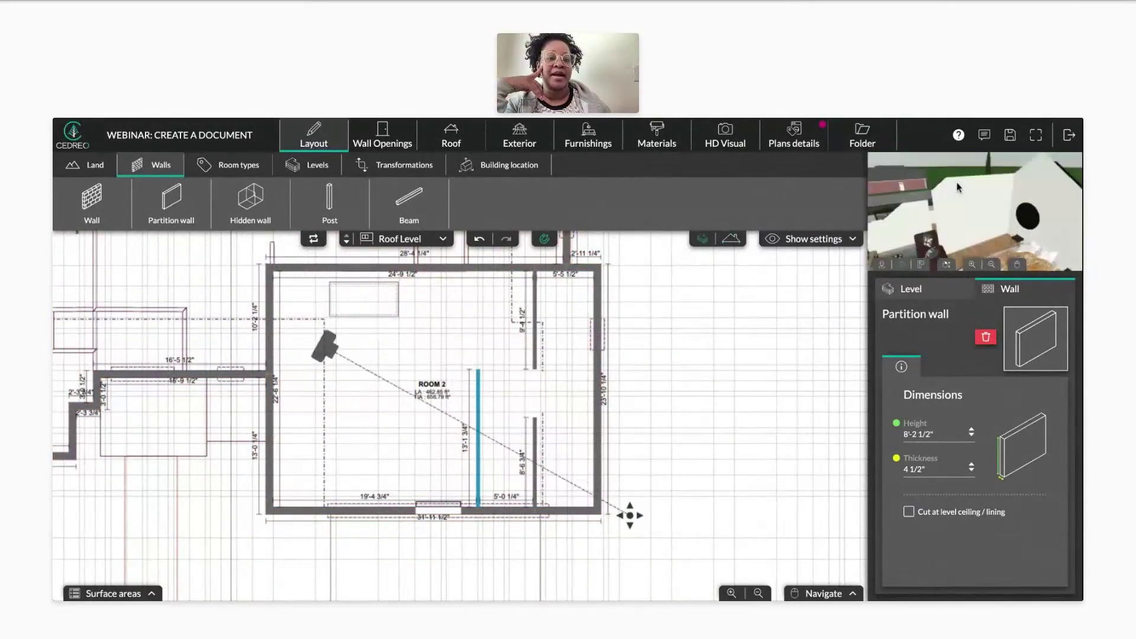
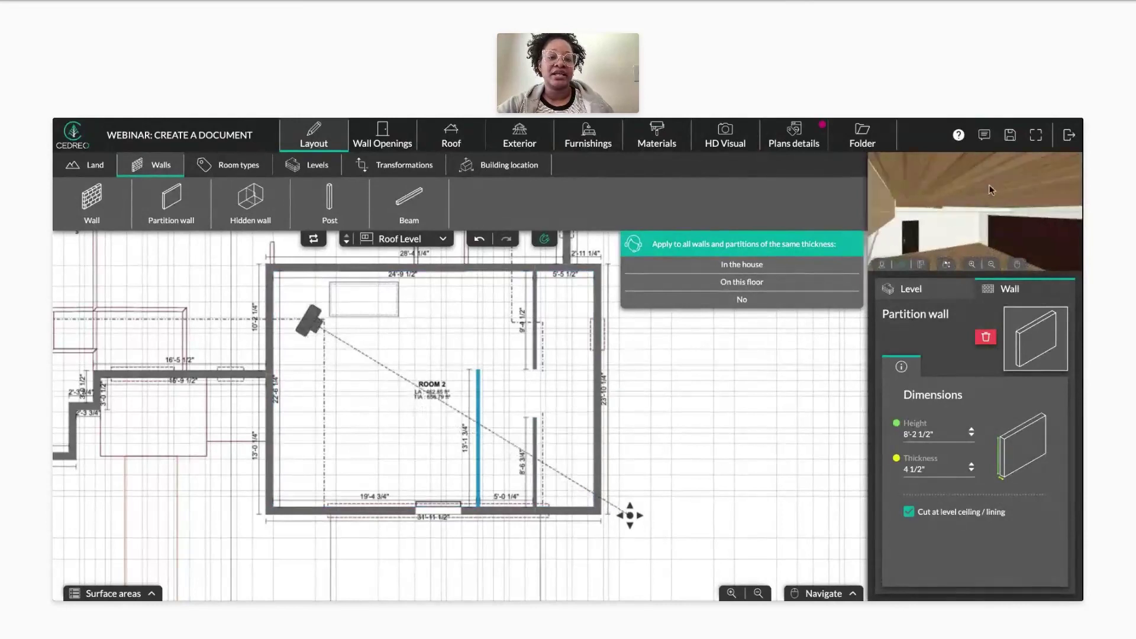
- Open the level selector to list Roof Level, Ground Floor and Terrain
click(408, 238)
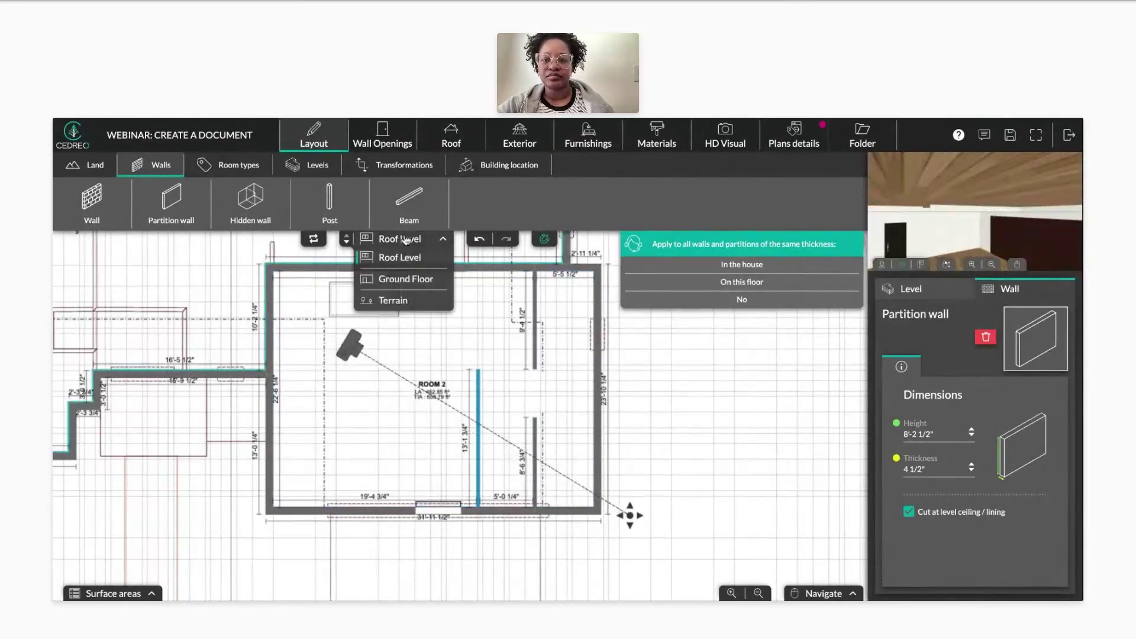
- Switch to the Ground Floor plan, glance at Materials, and choose the Partition wall tool
click(402, 281)
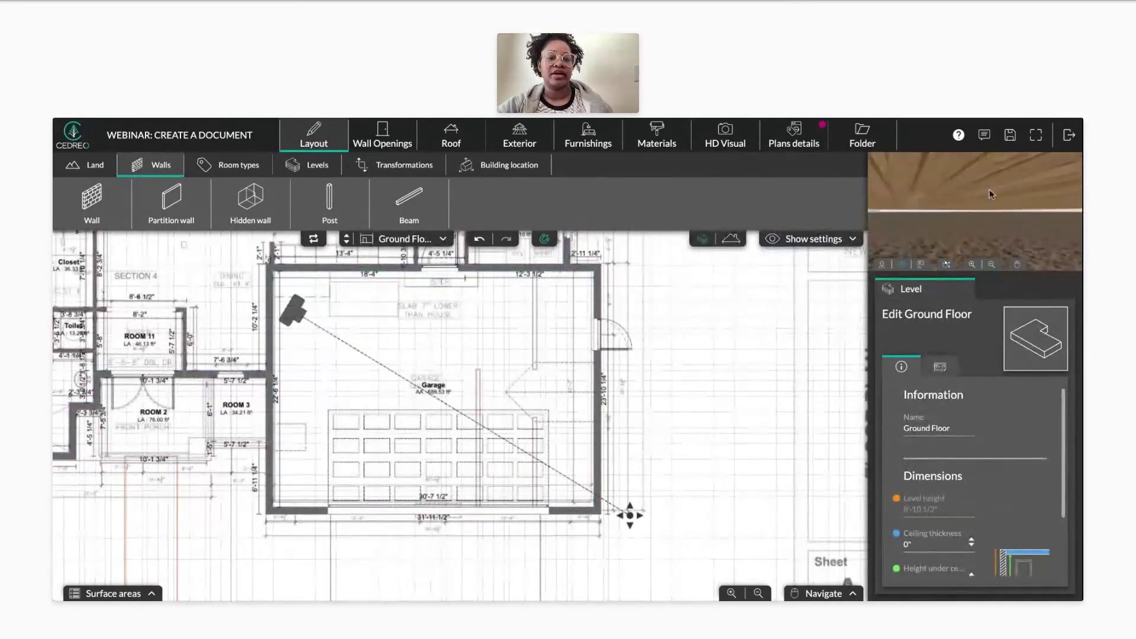
click(626, 143)
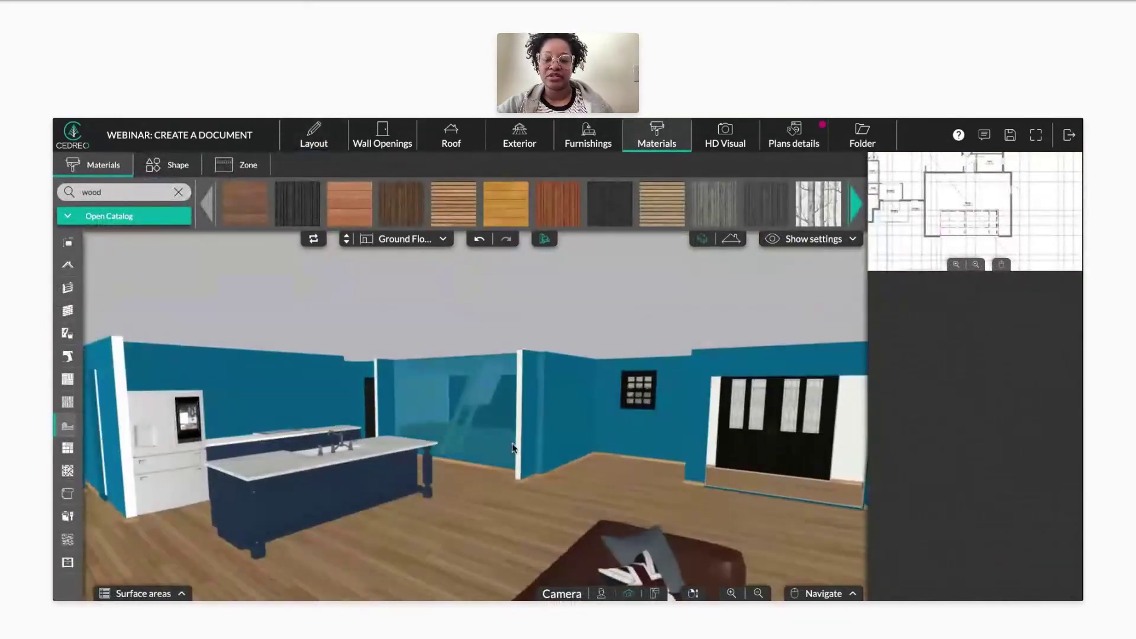
click(314, 140)
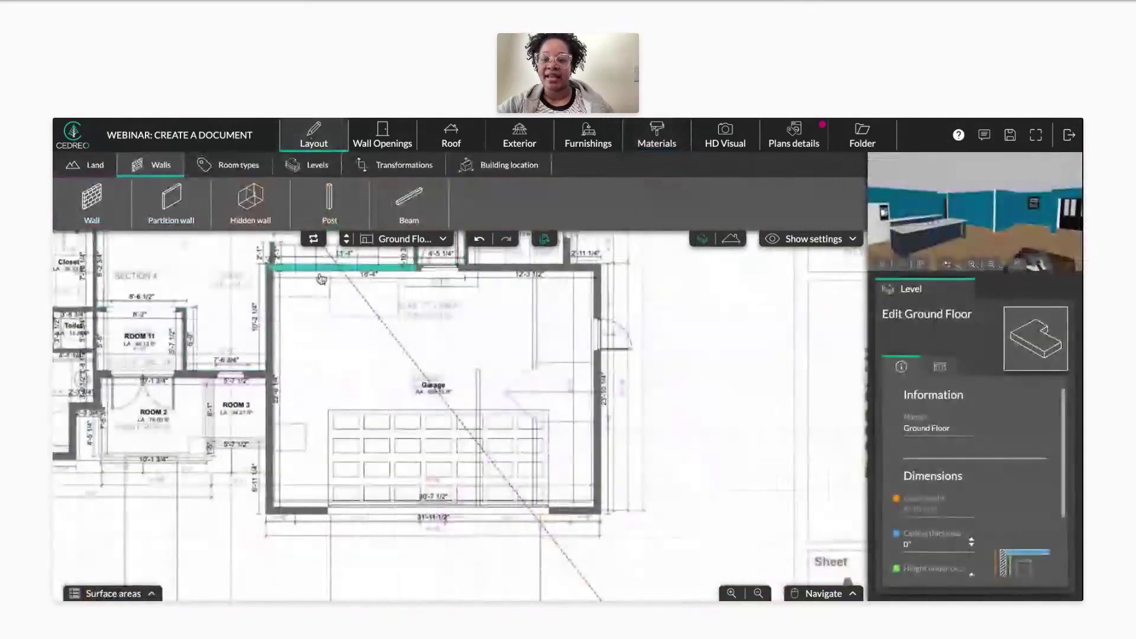
click(171, 200)
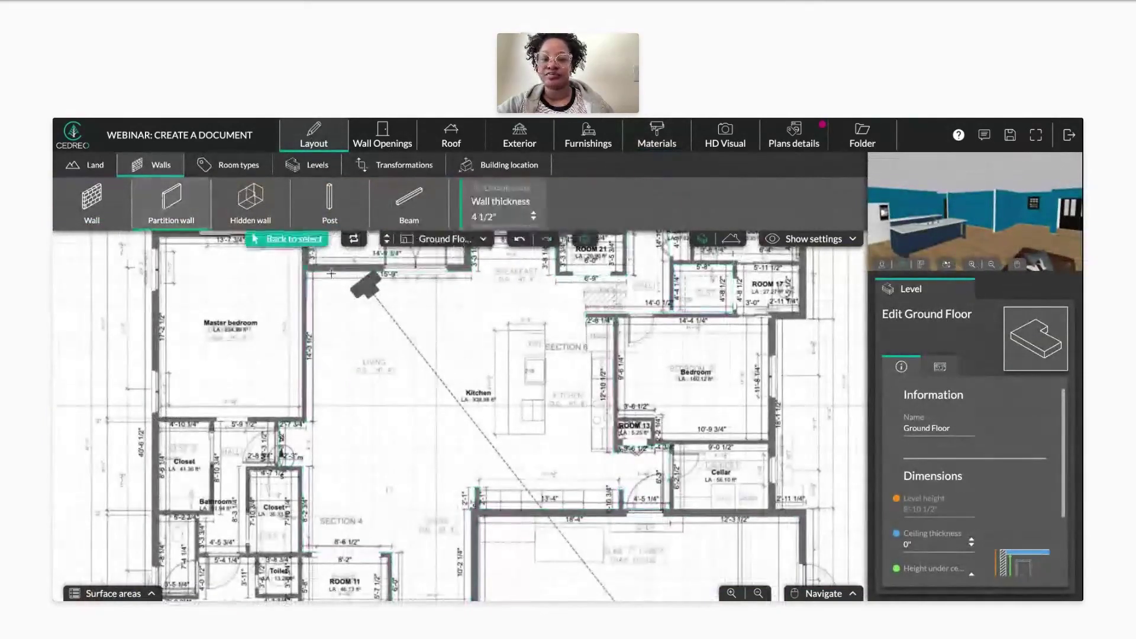
- Draw a short partition wall beside the Kitchen with 'Cut at ceiling level' turned off
click(457, 270)
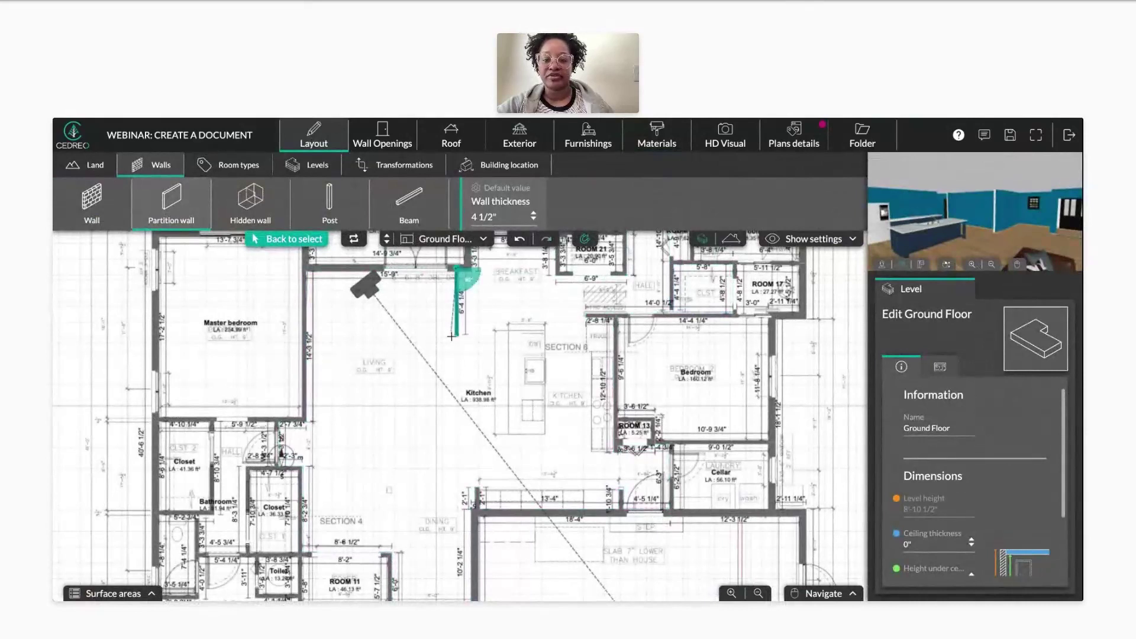
double_click(454, 364)
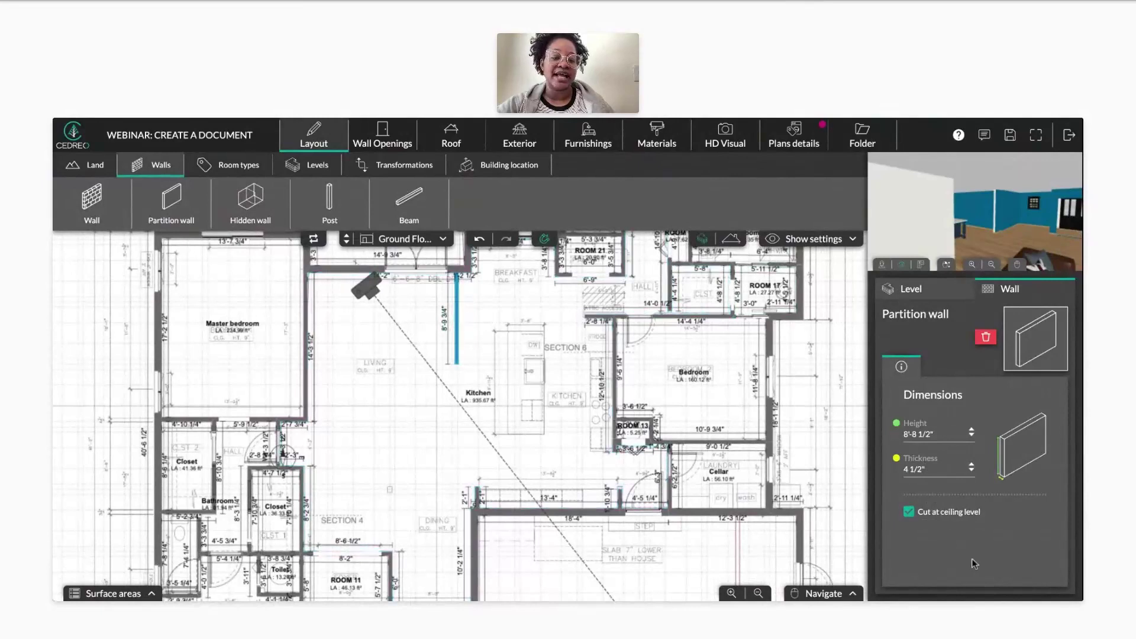
click(909, 512)
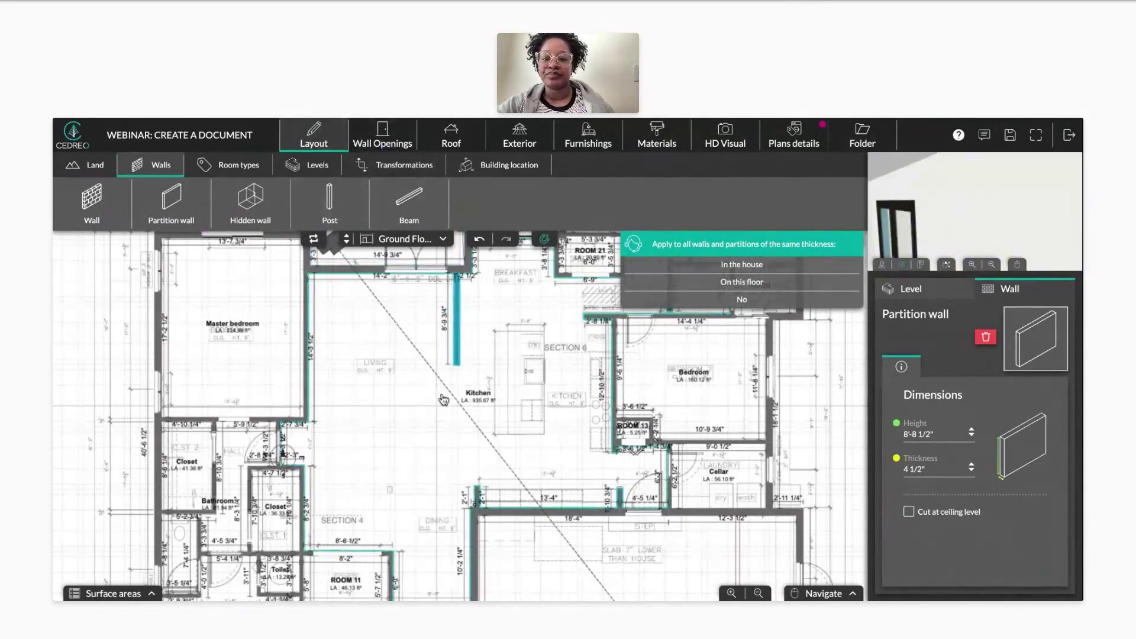
click(421, 396)
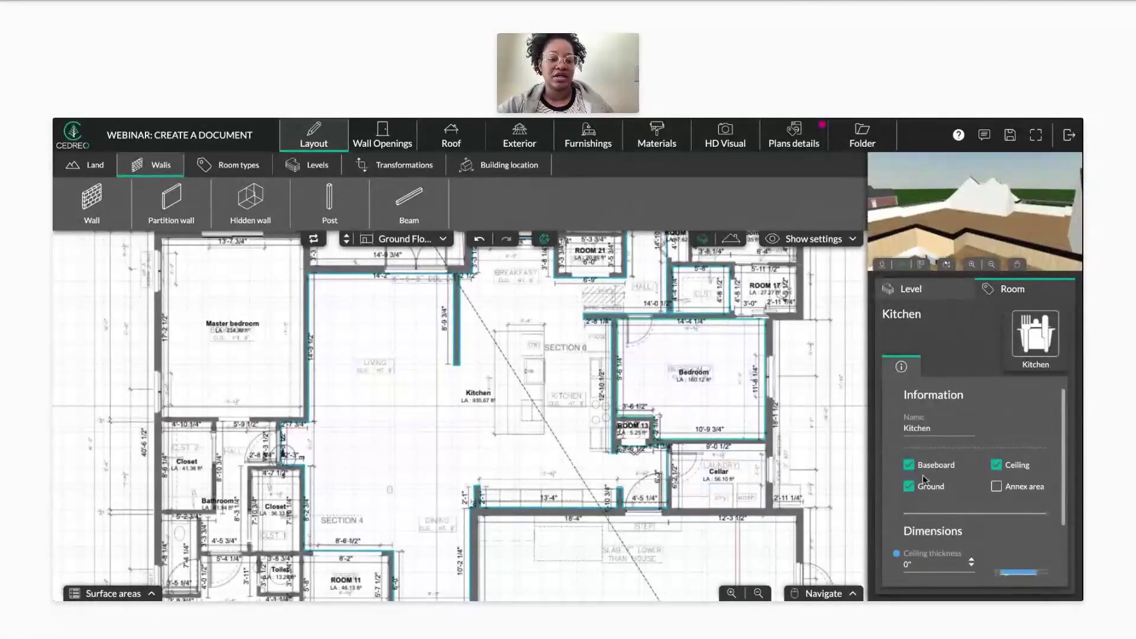
- Turn off Ground for the Kitchen, then select ROOM 1 on the Roof Level in 3D Materials
drag(942, 207, 956, 185)
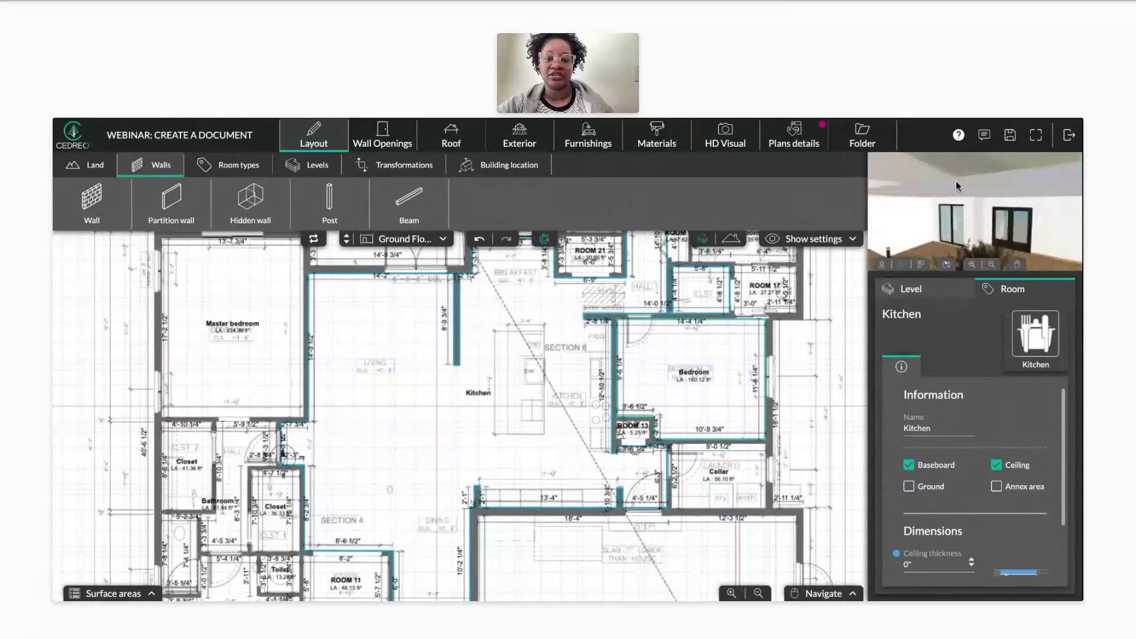
click(347, 236)
click(403, 350)
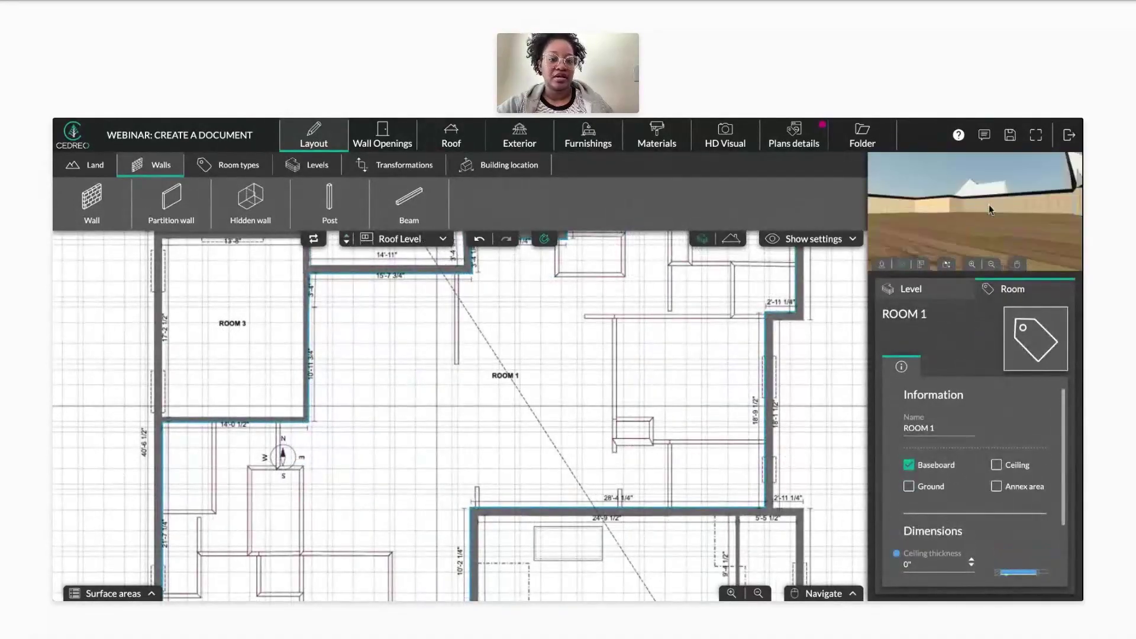
drag(981, 192, 1002, 175)
click(648, 145)
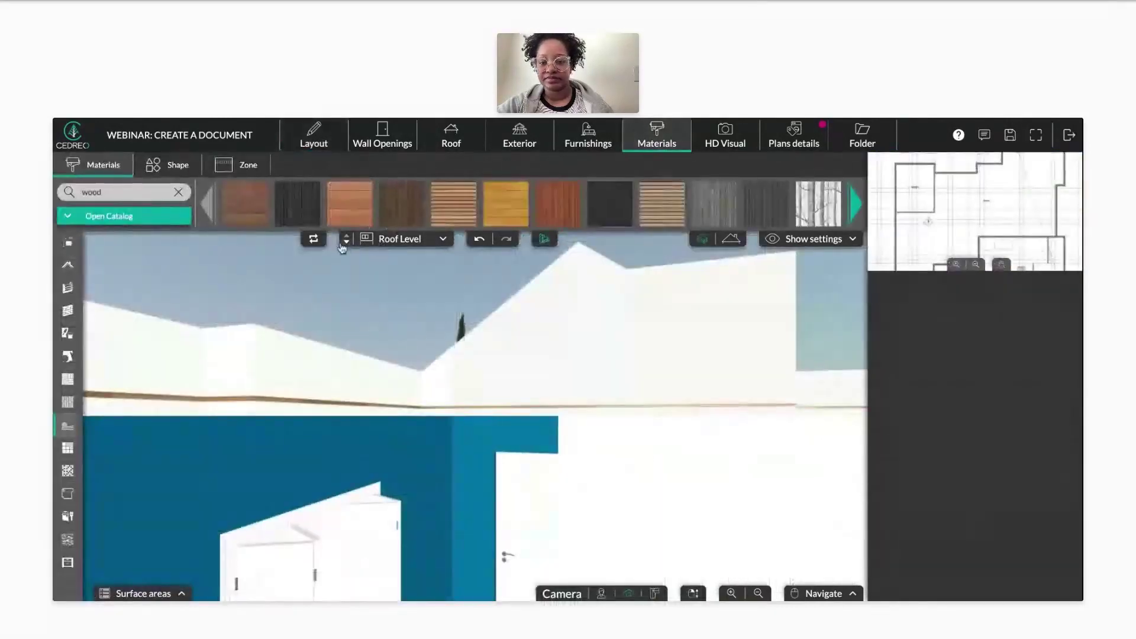
- View the ground floor from above the kitchen in 3D with the roof hidden, then return to Layout
click(346, 242)
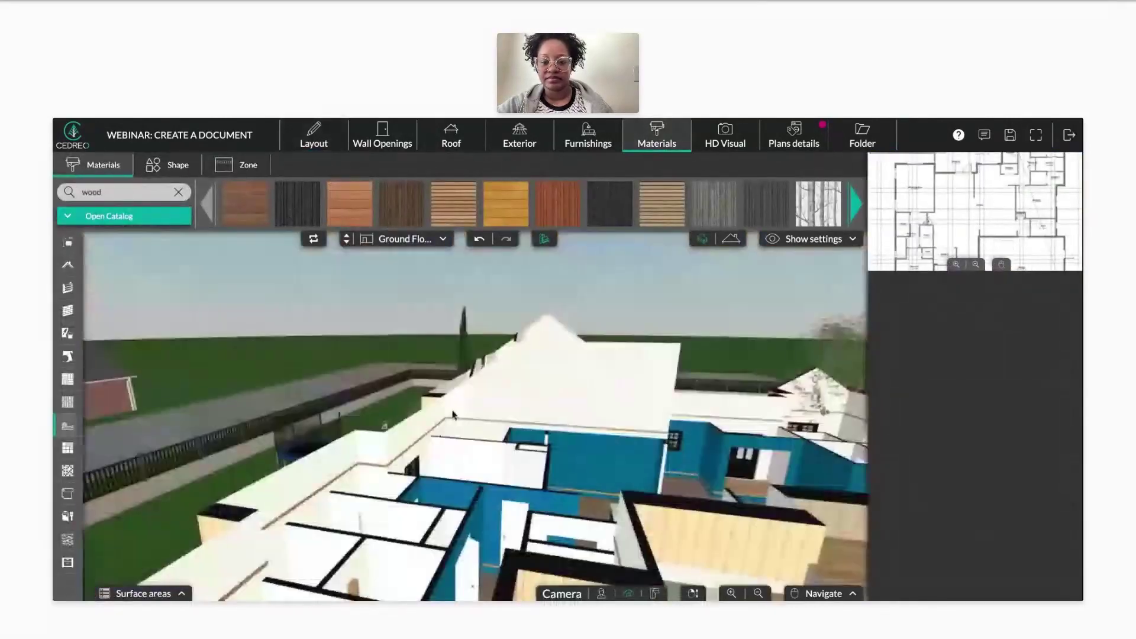
drag(429, 415, 463, 586)
scroll(450, 520, up, 10)
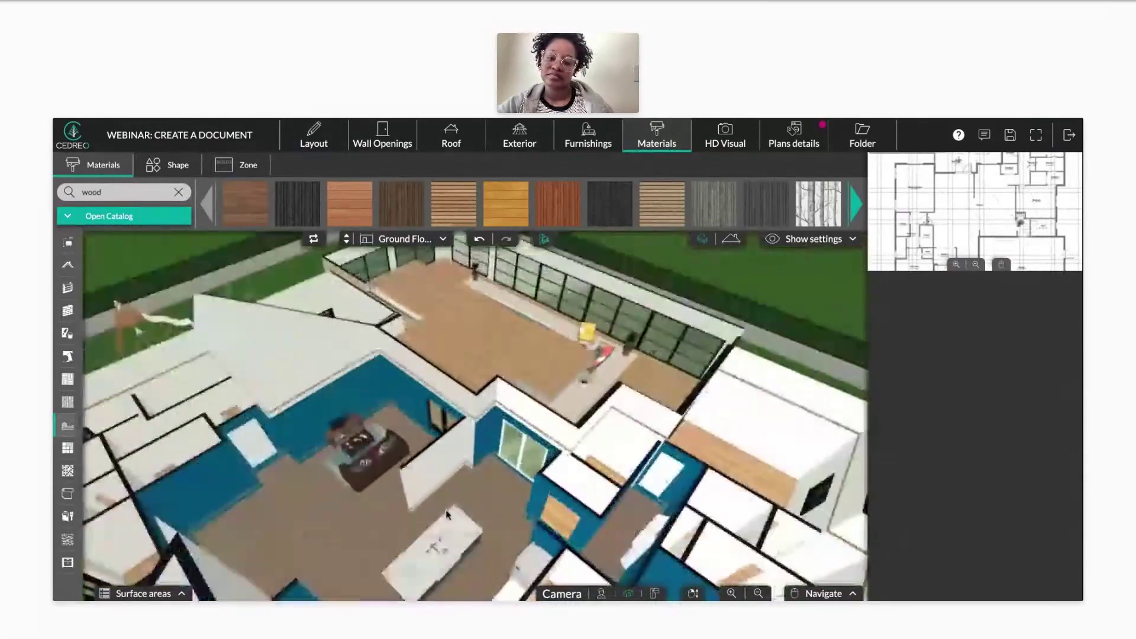
drag(486, 480, 486, 461)
scroll(486, 461, down, 3)
click(732, 239)
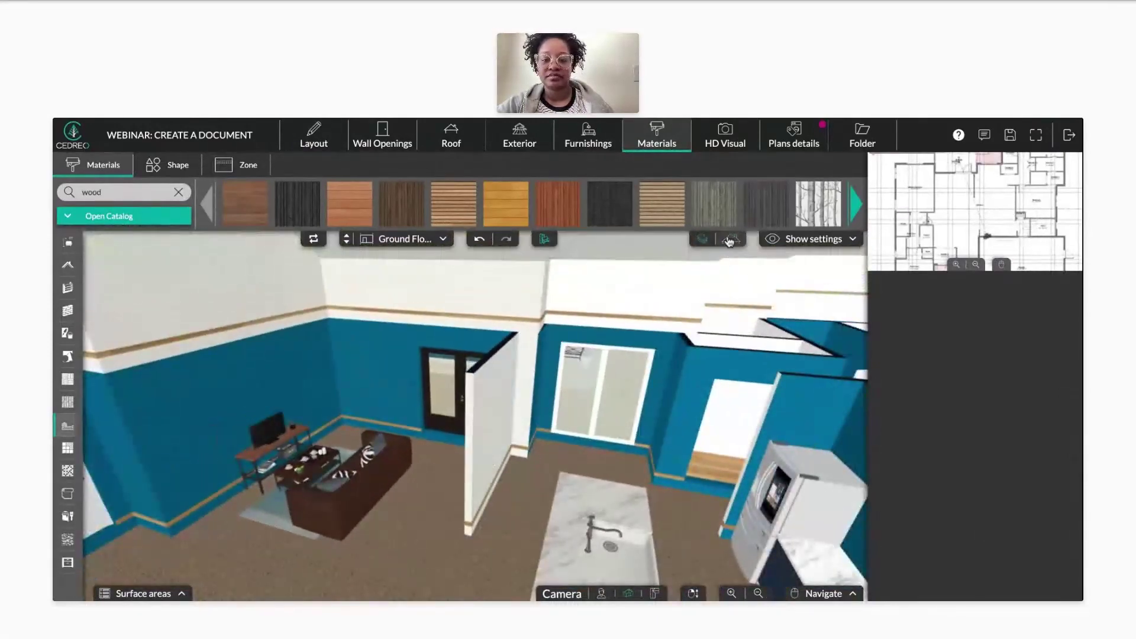
scroll(549, 398, down, 4)
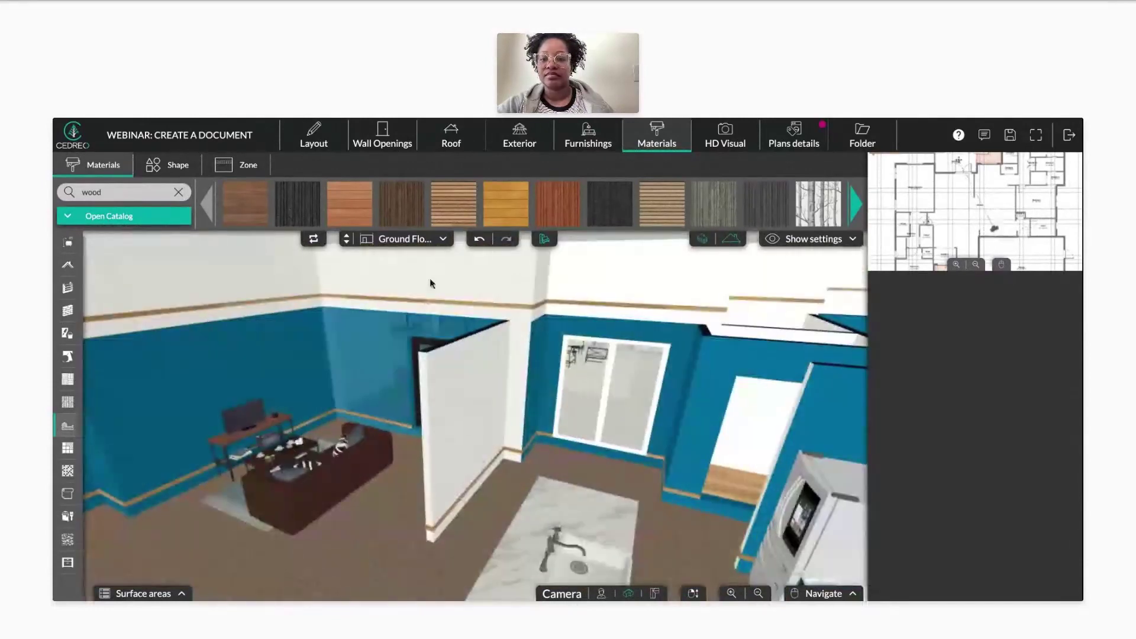
click(313, 136)
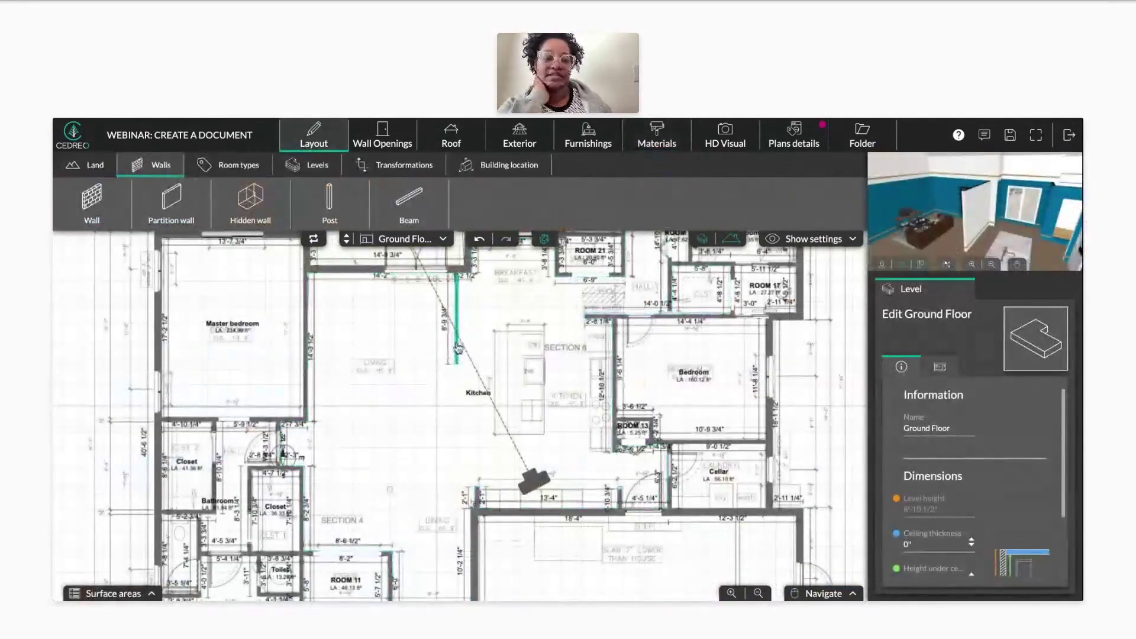
- Toggle 'Cut at ceiling level' on the kitchen partition wall, leaving it off
click(457, 313)
click(908, 513)
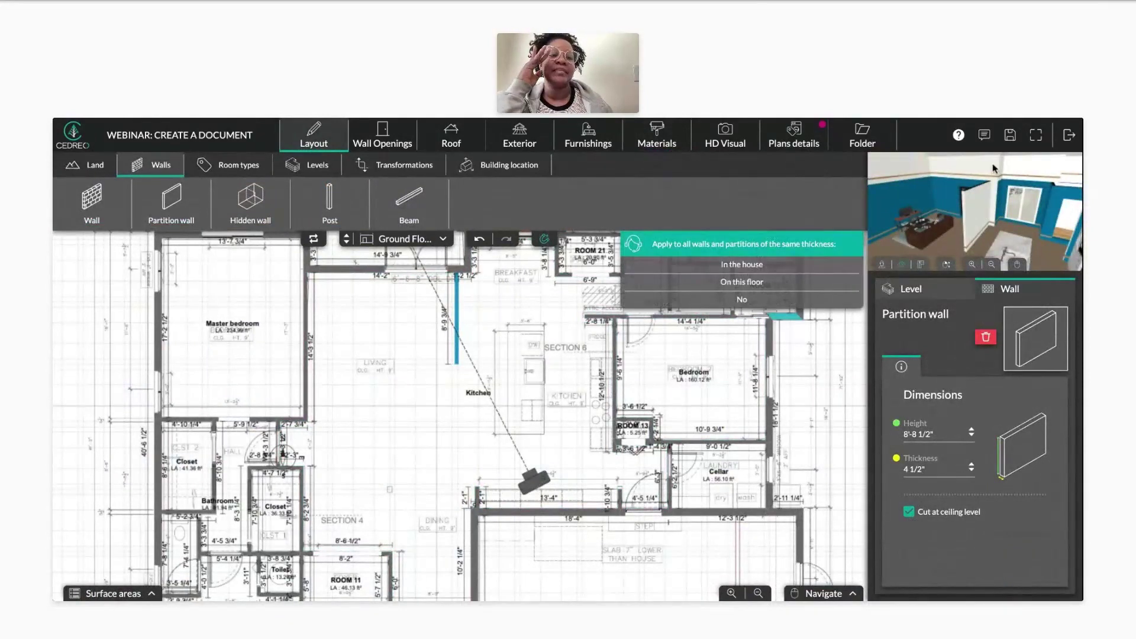
drag(993, 165, 966, 181)
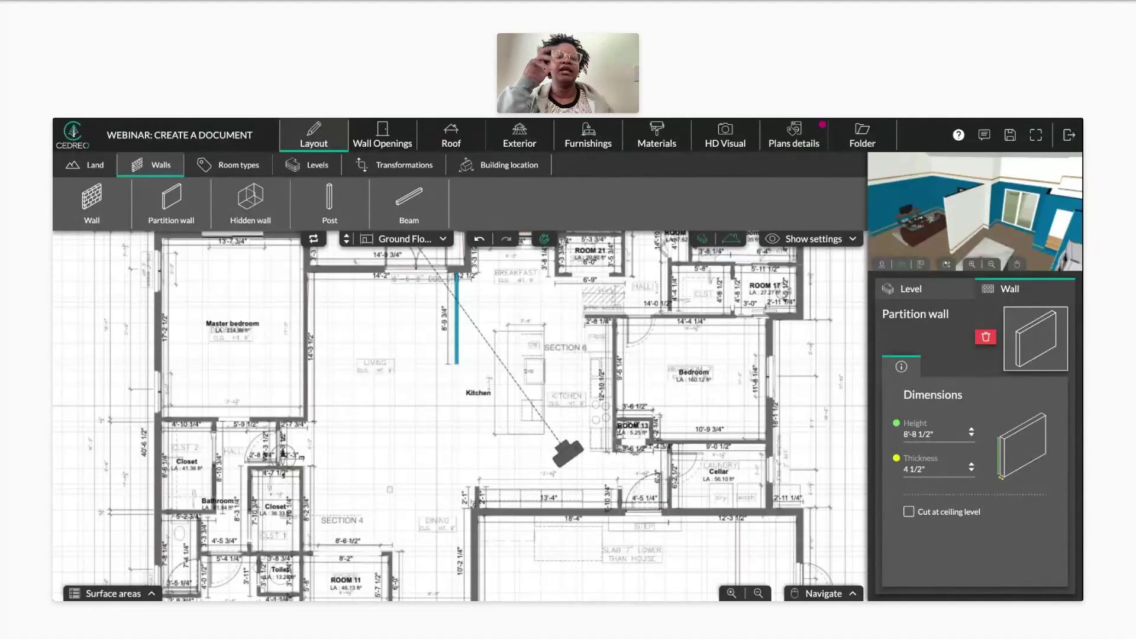
- Switch to the Roof Level plan and select ROOM 1
click(346, 235)
click(971, 261)
click(721, 461)
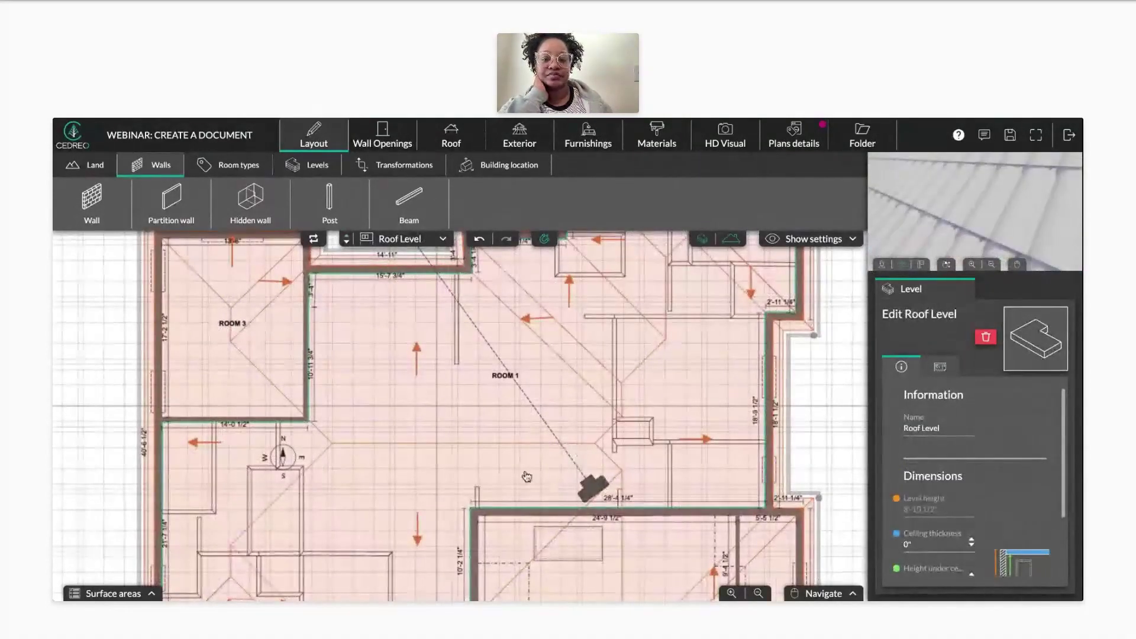
- Turn on Ground for ROOM 1 and bring up the Wall Openings catalogue
click(911, 487)
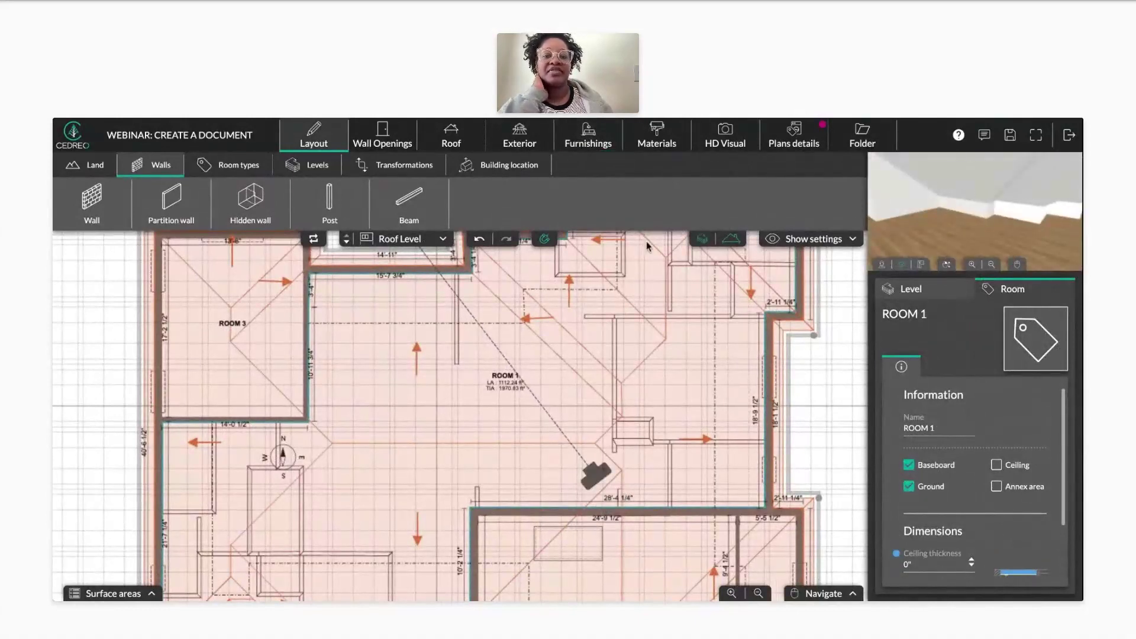
mouse_move(1028, 219)
mouse_down()
mouse_move(1054, 221)
mouse_move(988, 194)
mouse_move(994, 236)
mouse_move(1030, 229)
mouse_move(1008, 210)
mouse_move(967, 204)
mouse_up()
scroll(984, 201, down, 10)
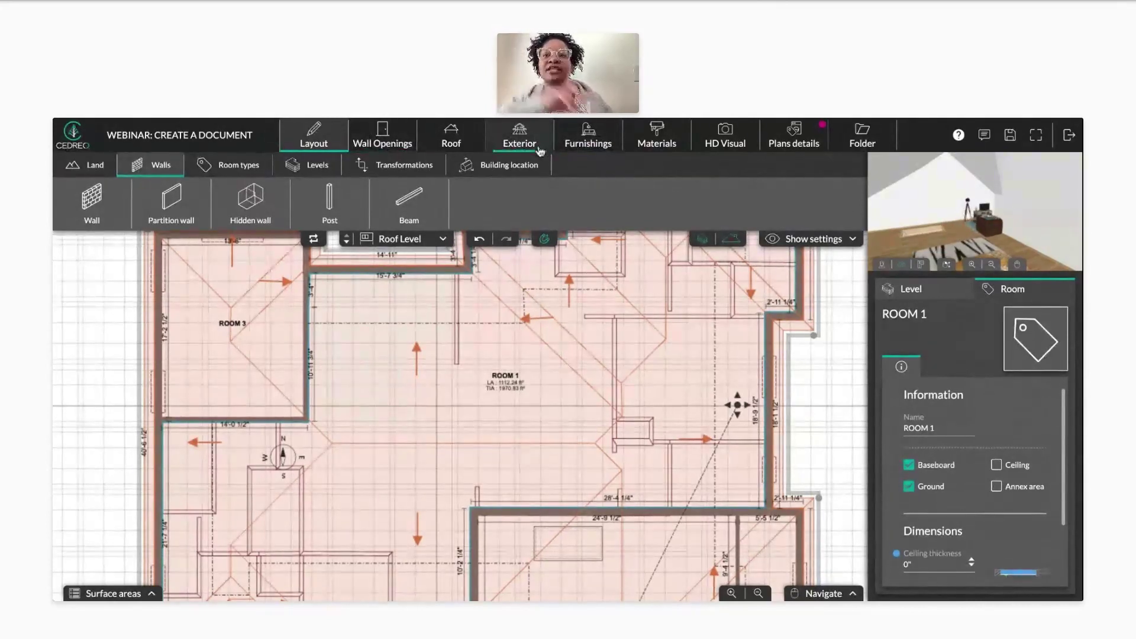
click(386, 133)
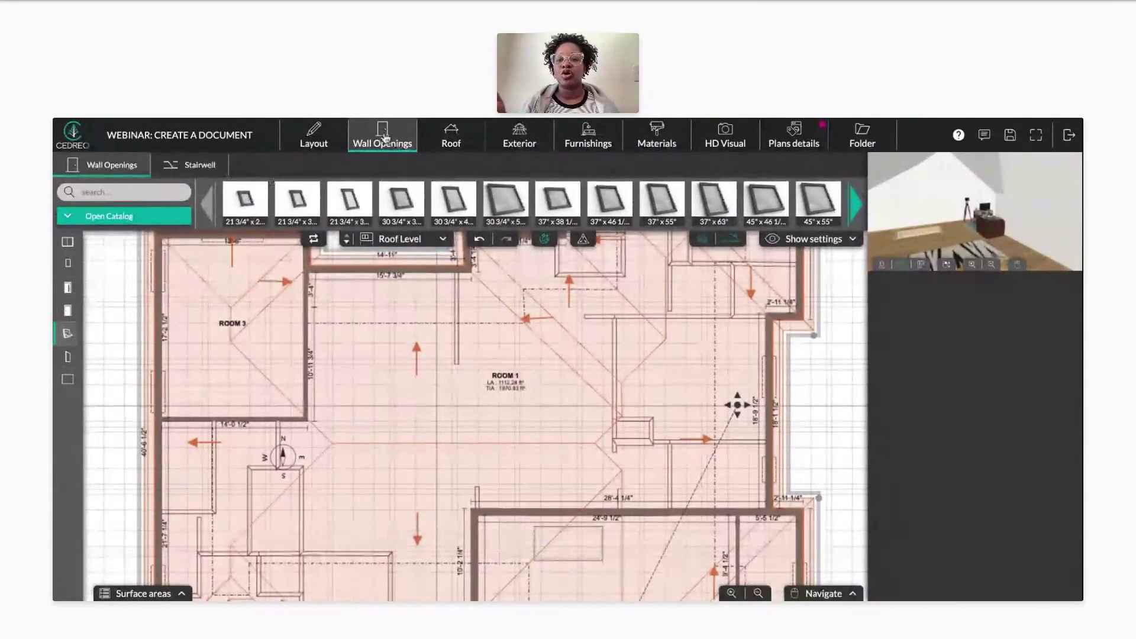
- Place a floor stairwell opening in Room 2 against its top wall
click(189, 165)
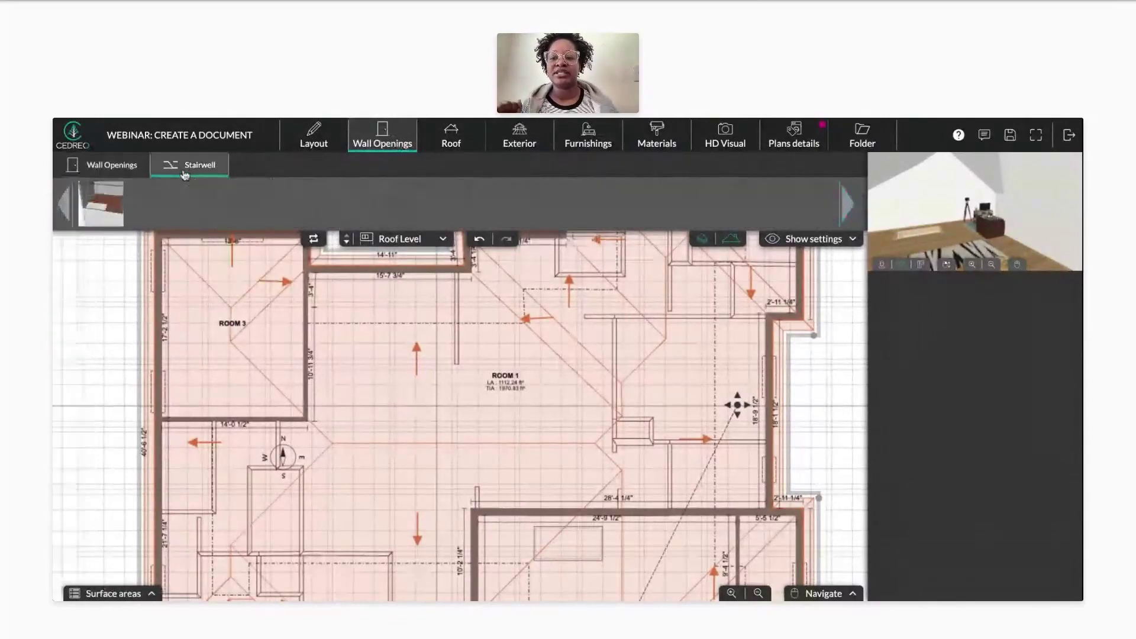
click(111, 209)
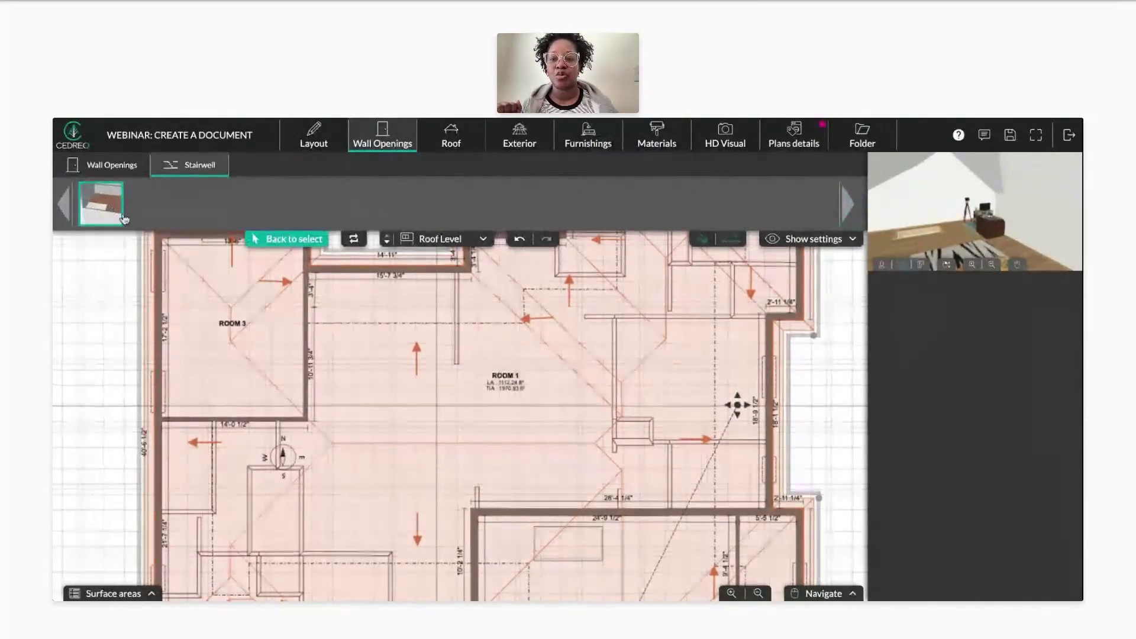
right_drag(473, 394, 444, 284)
right_drag(512, 447, 477, 410)
scroll(508, 383, up, 1)
scroll(445, 392, up, 1)
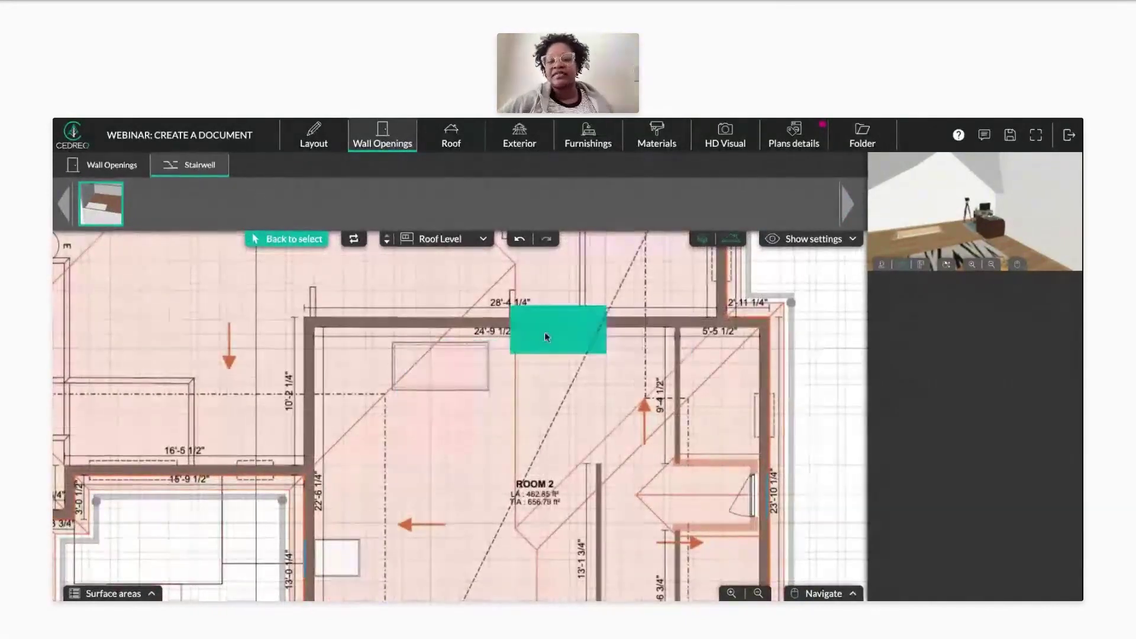
click(438, 421)
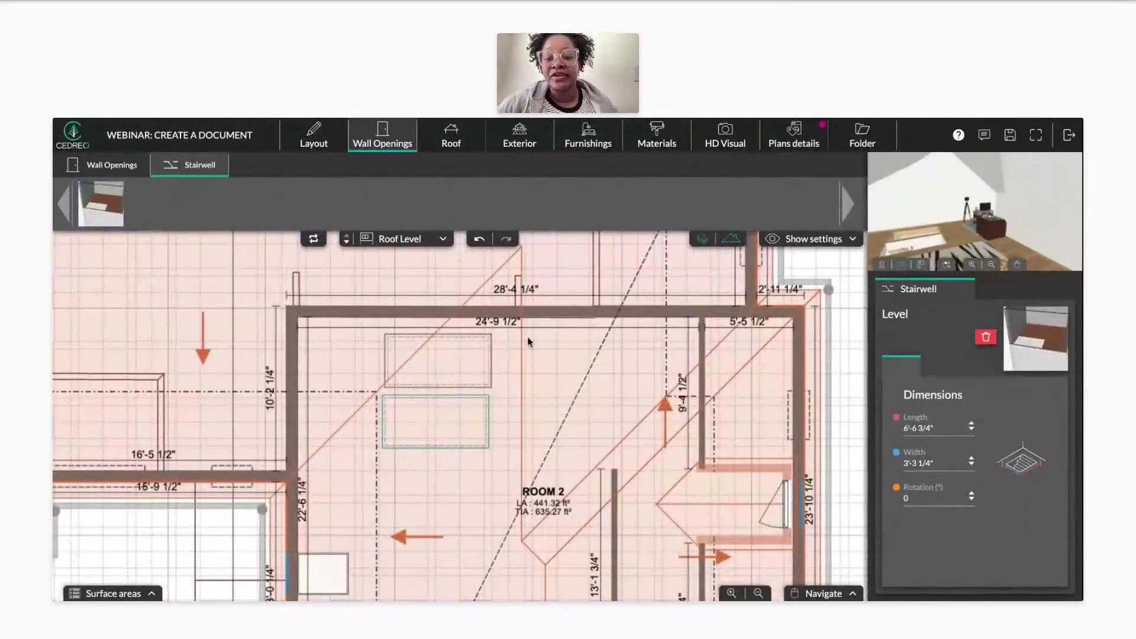
- Move the lower stairwell opening onto the upper one to form an L-shaped opening
scroll(462, 341, up, 2)
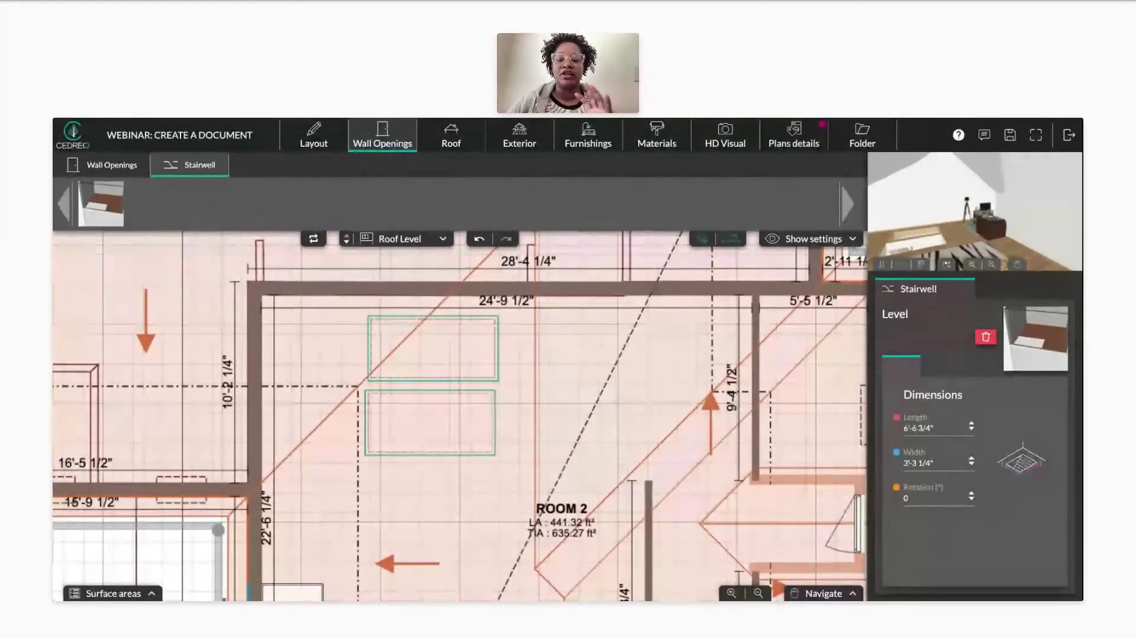
scroll(456, 414, up, 2)
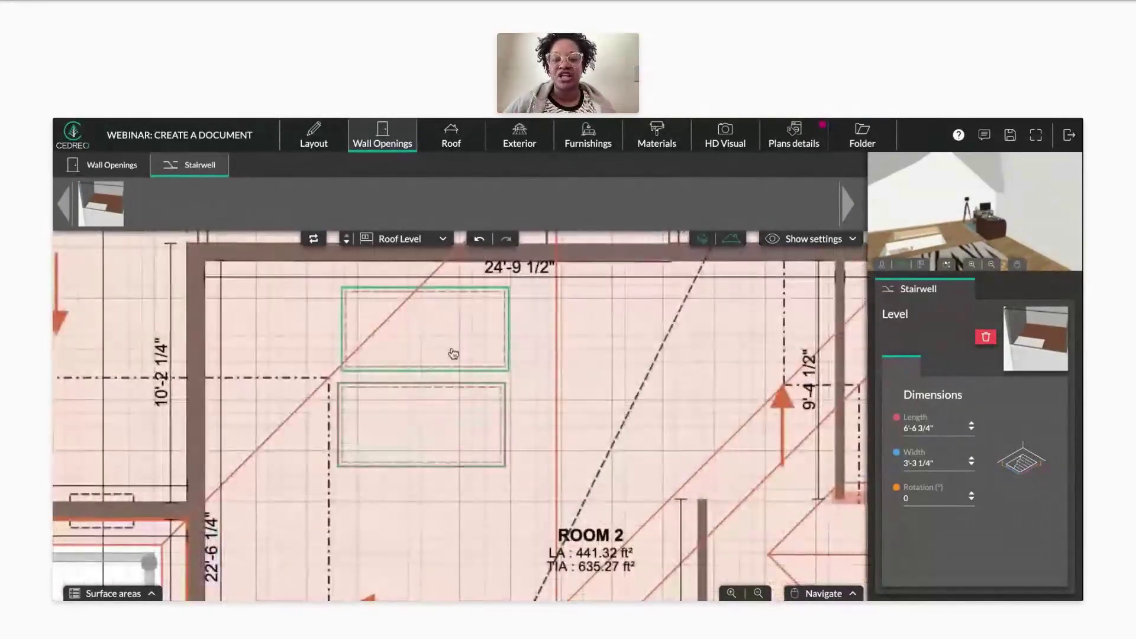
drag(441, 351, 439, 350)
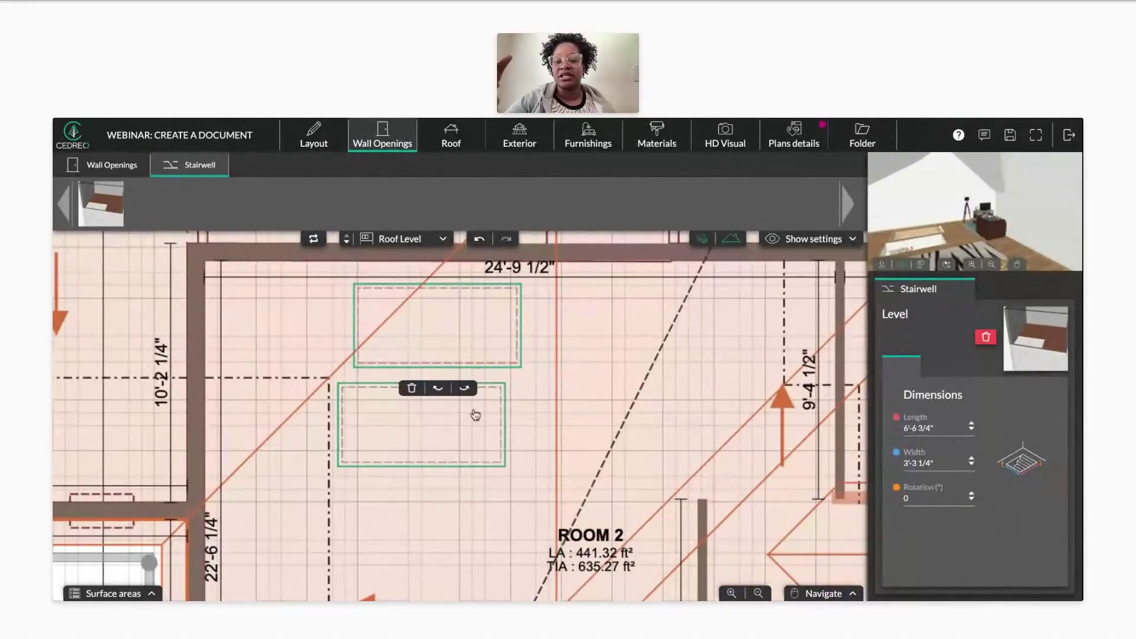
drag(476, 414, 487, 378)
scroll(512, 385, up, 1)
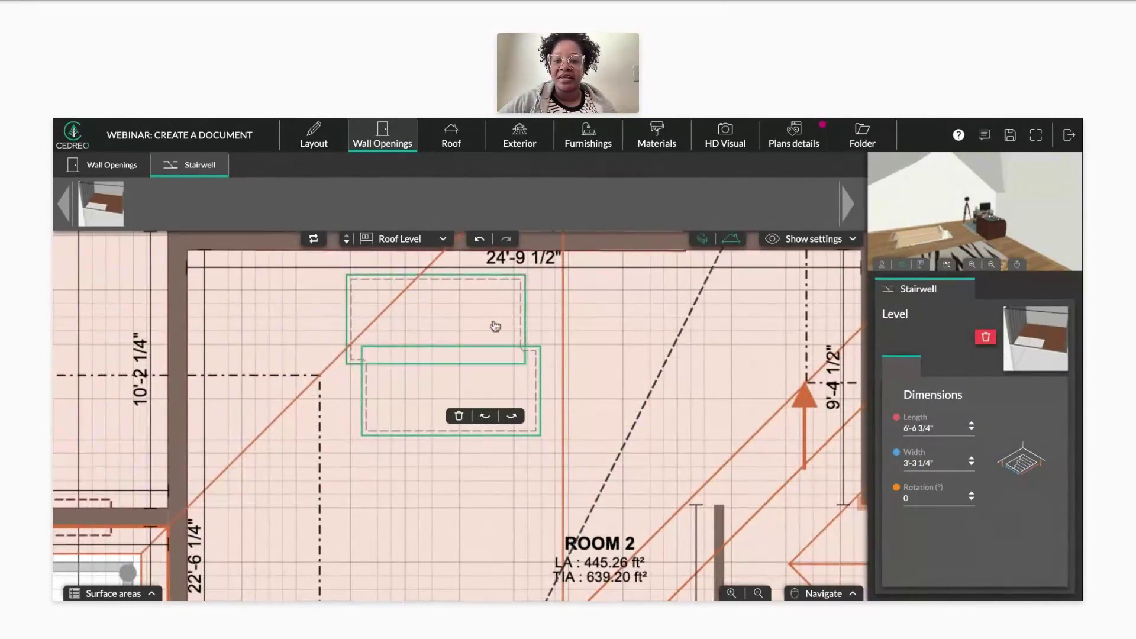
click(430, 482)
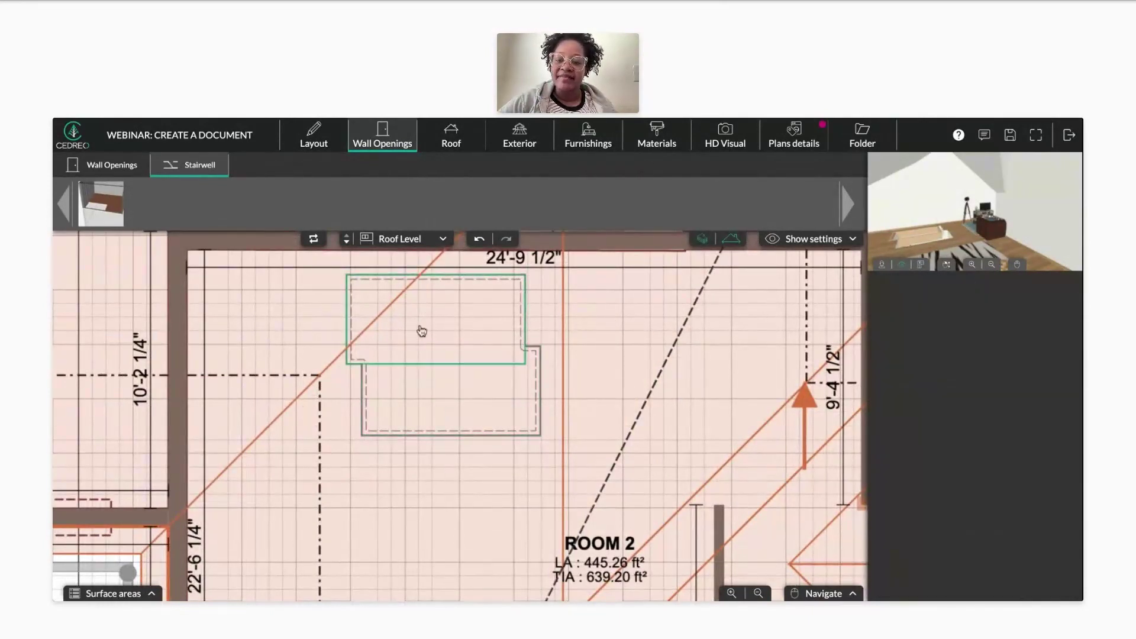
- Hide the roof display and view the Roof Level in 3D under Furnishings
drag(897, 230, 978, 207)
click(731, 240)
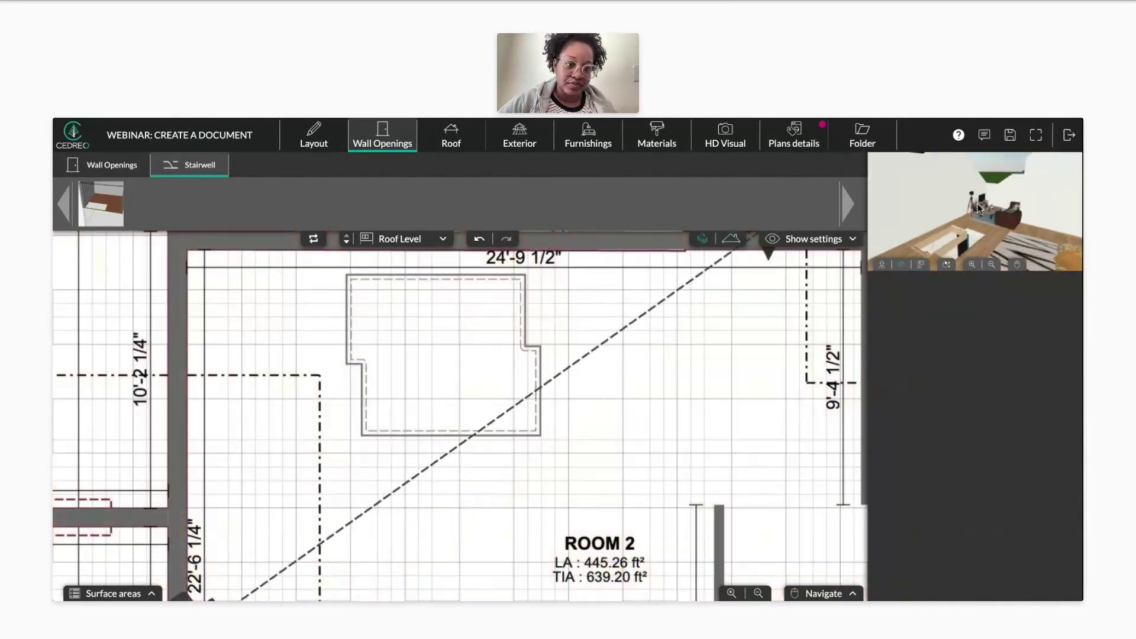
click(588, 136)
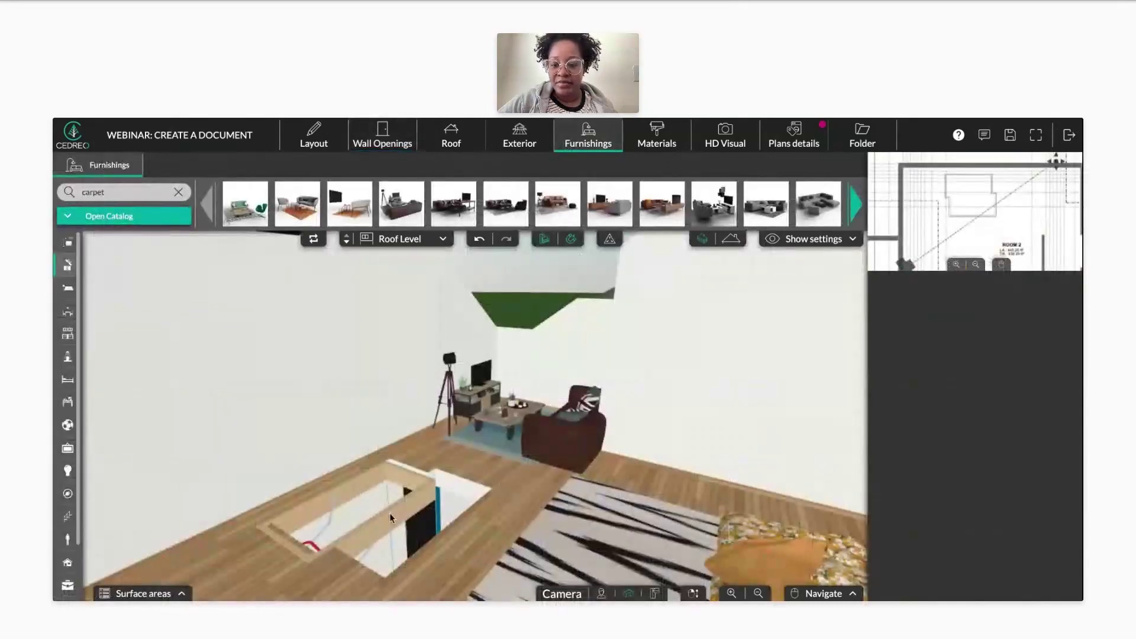
- Delete the retractable staircase, undo the deletion, and reselect the stairwell in Wall Openings
click(329, 538)
click(315, 554)
drag(480, 548, 443, 472)
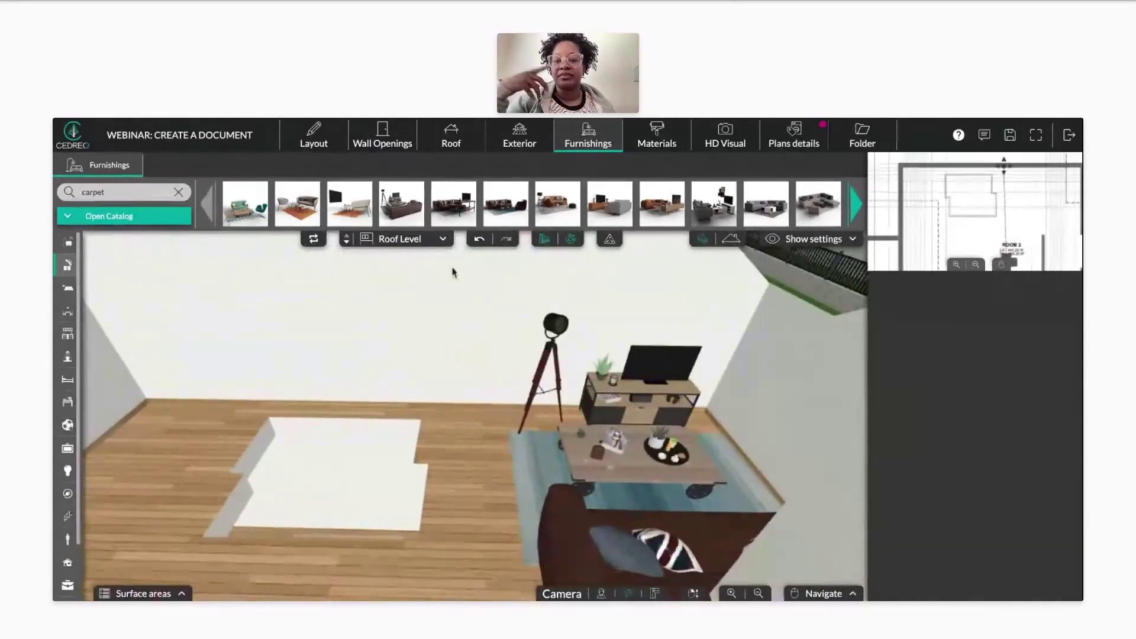
click(477, 243)
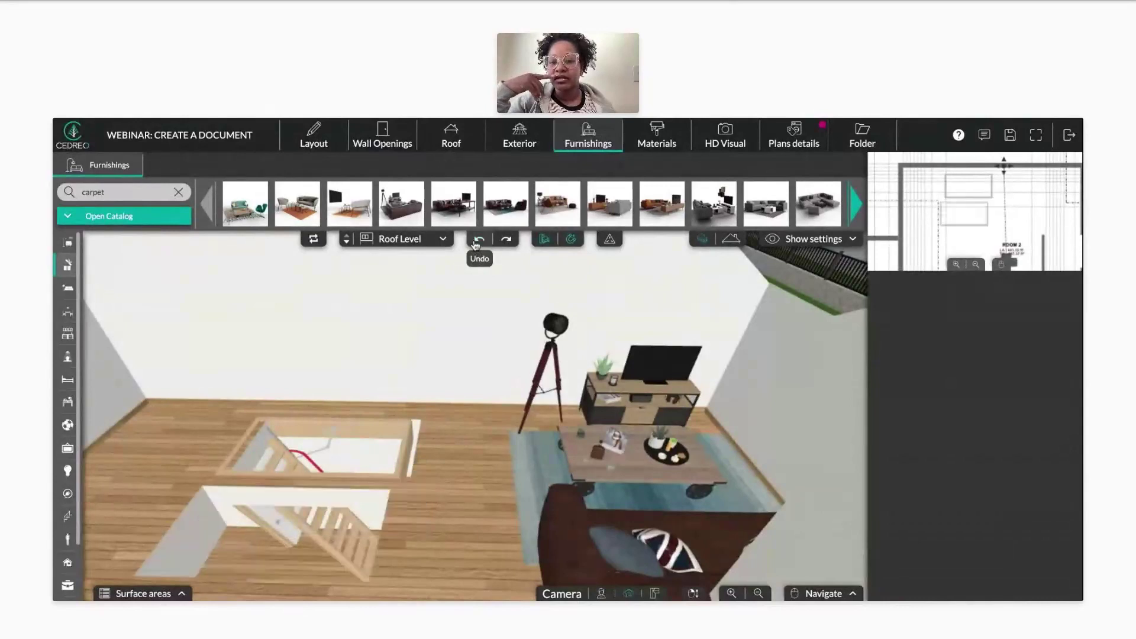
click(382, 139)
click(398, 460)
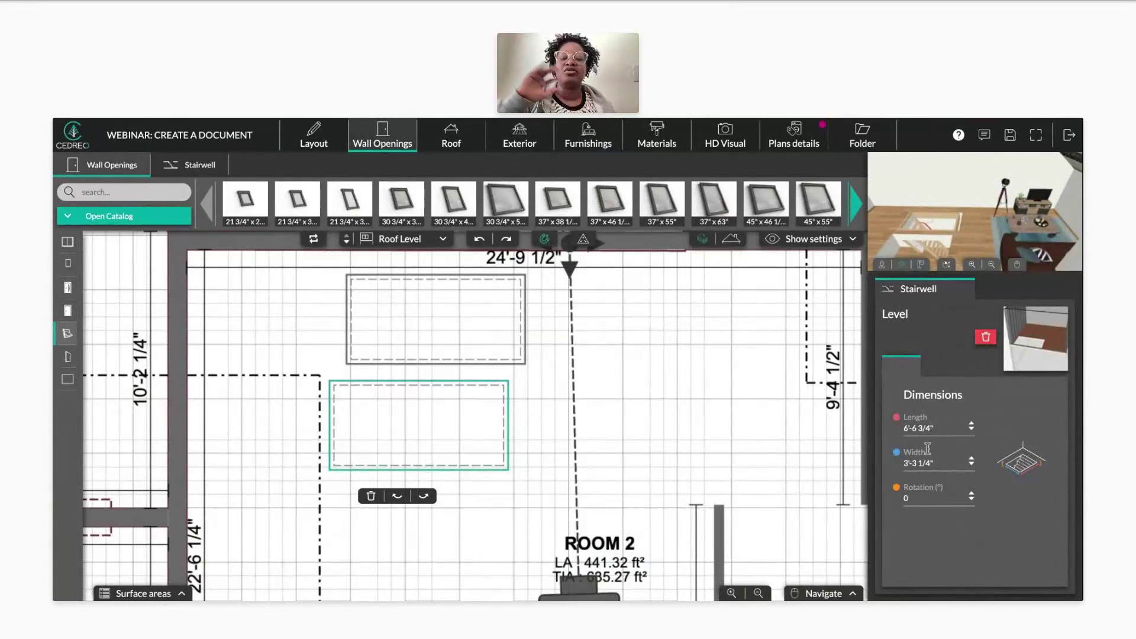
- Delete the extra stairwell opening and turn the roof display back on
click(986, 338)
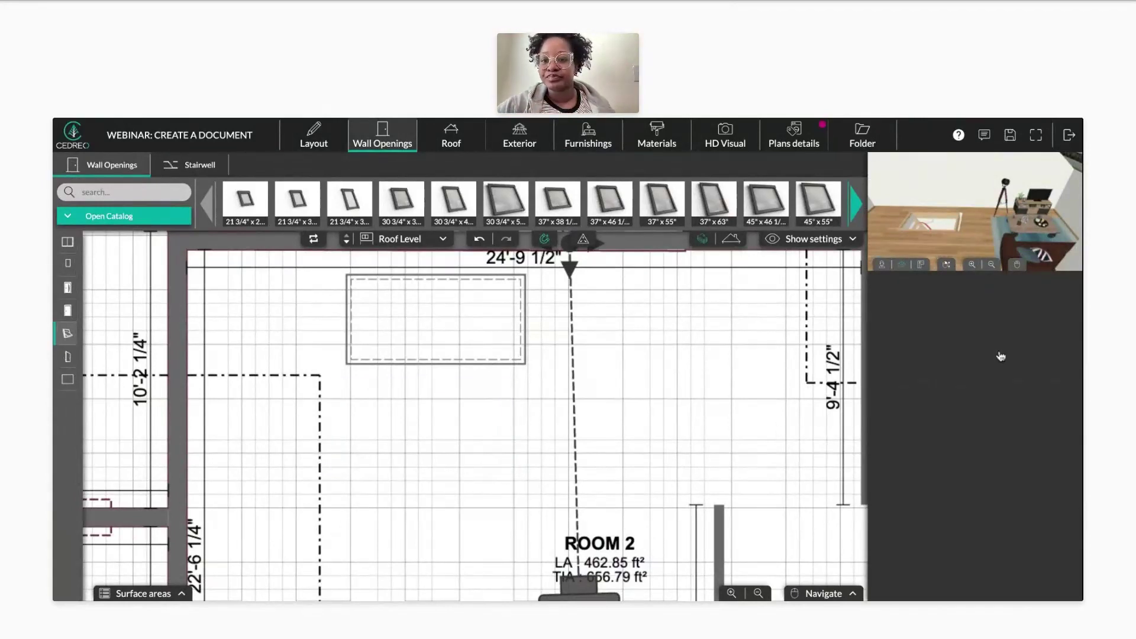
click(92, 219)
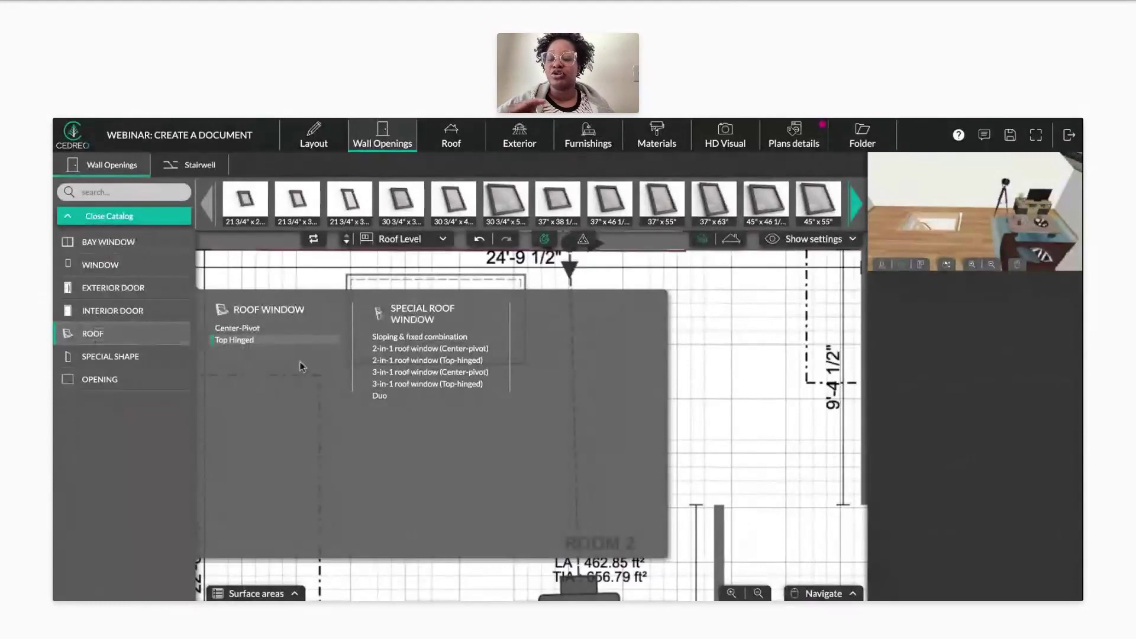
click(747, 436)
scroll(606, 400, down, 6)
drag(557, 401, 573, 312)
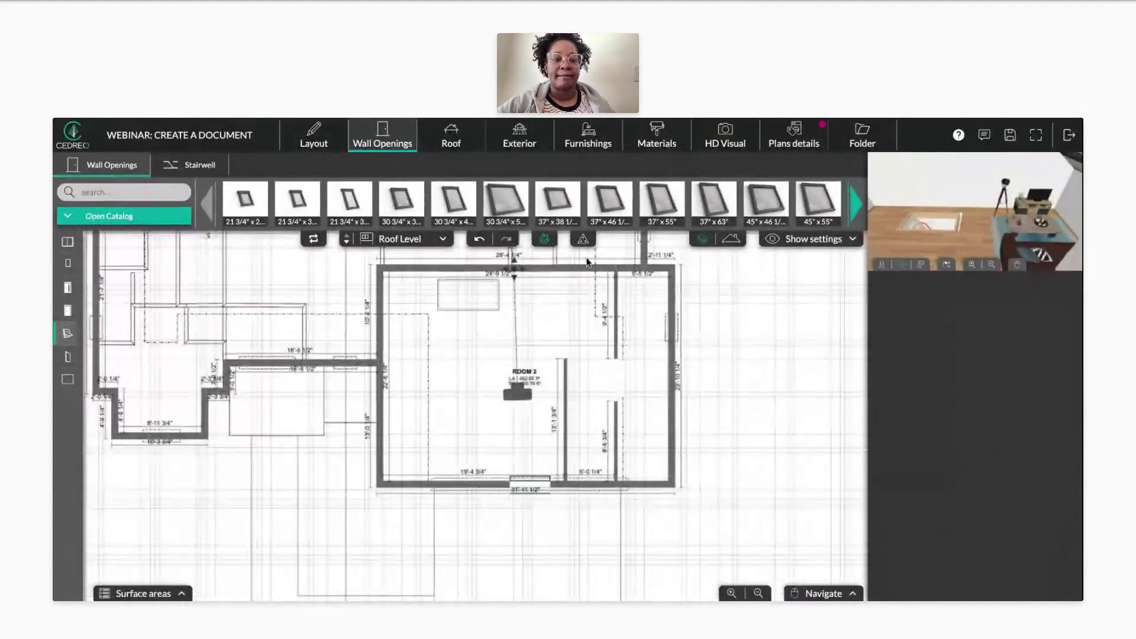
scroll(1036, 246, down, 5)
click(733, 239)
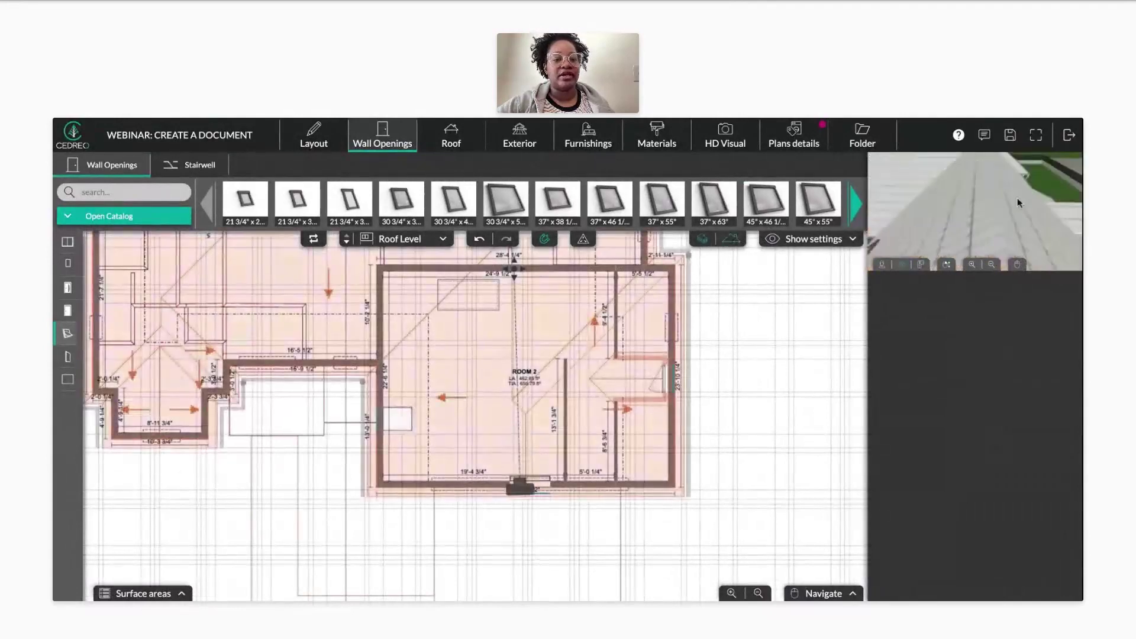
scroll(979, 219, up, 8)
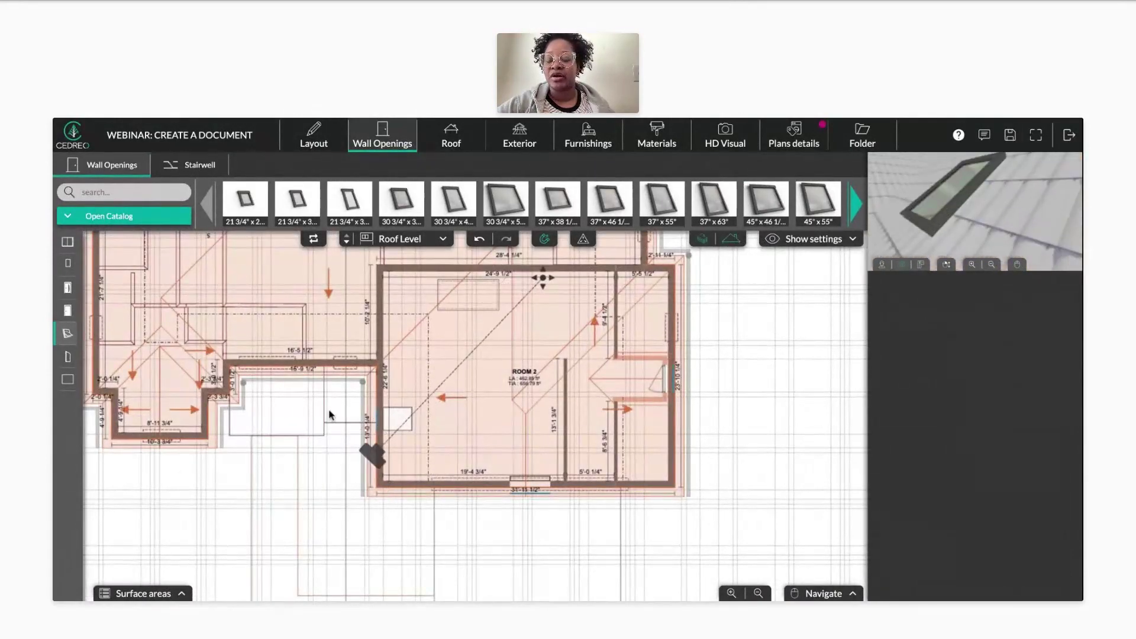
- Place a 30 3/4" x 38 1/2" VELUX roof window over Room 2, nudging it into position
click(68, 335)
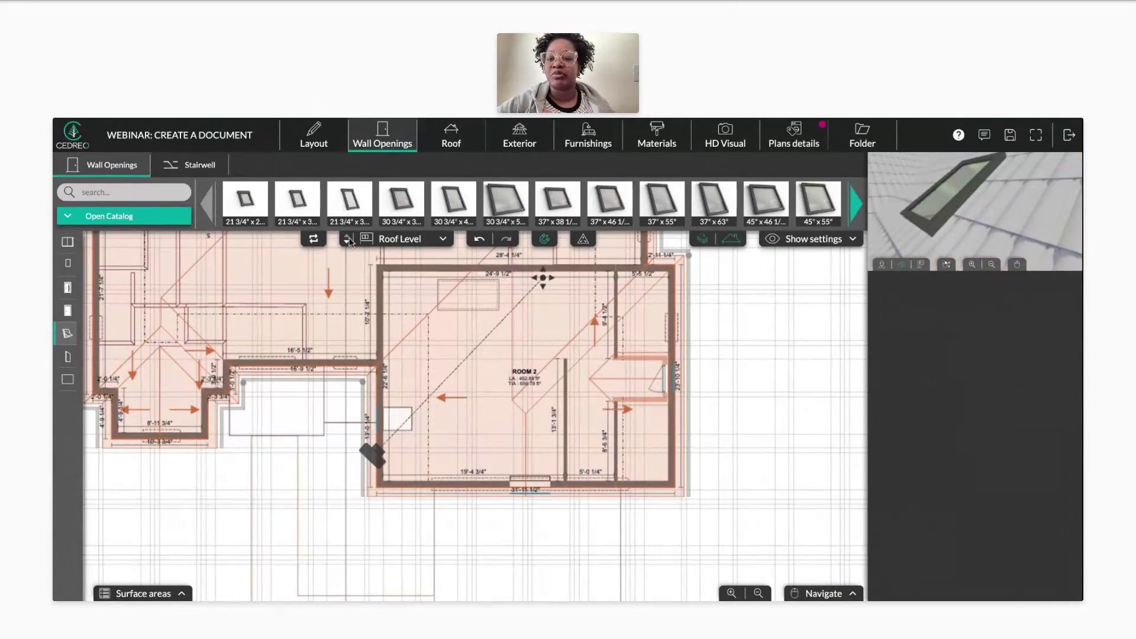
click(402, 202)
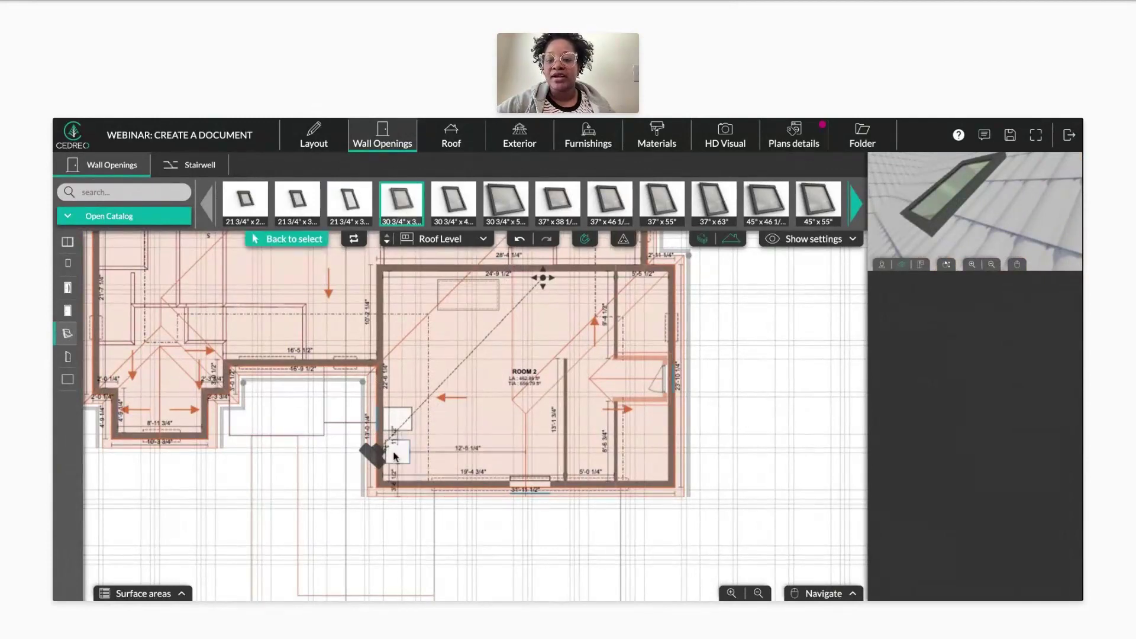
click(390, 459)
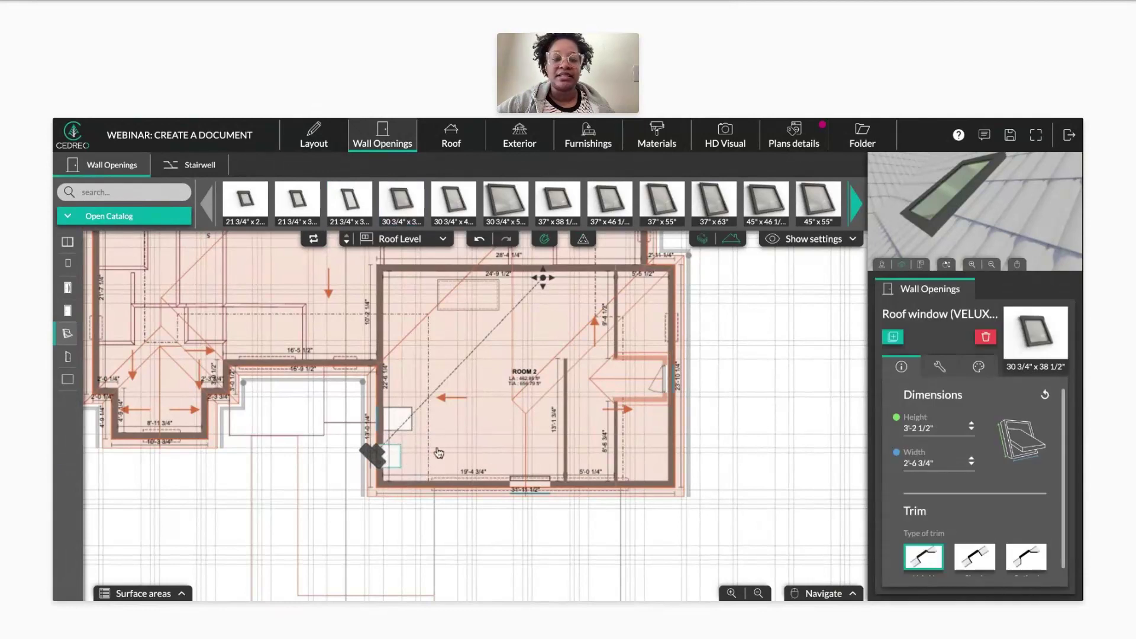
drag(975, 185, 947, 212)
drag(976, 193, 970, 187)
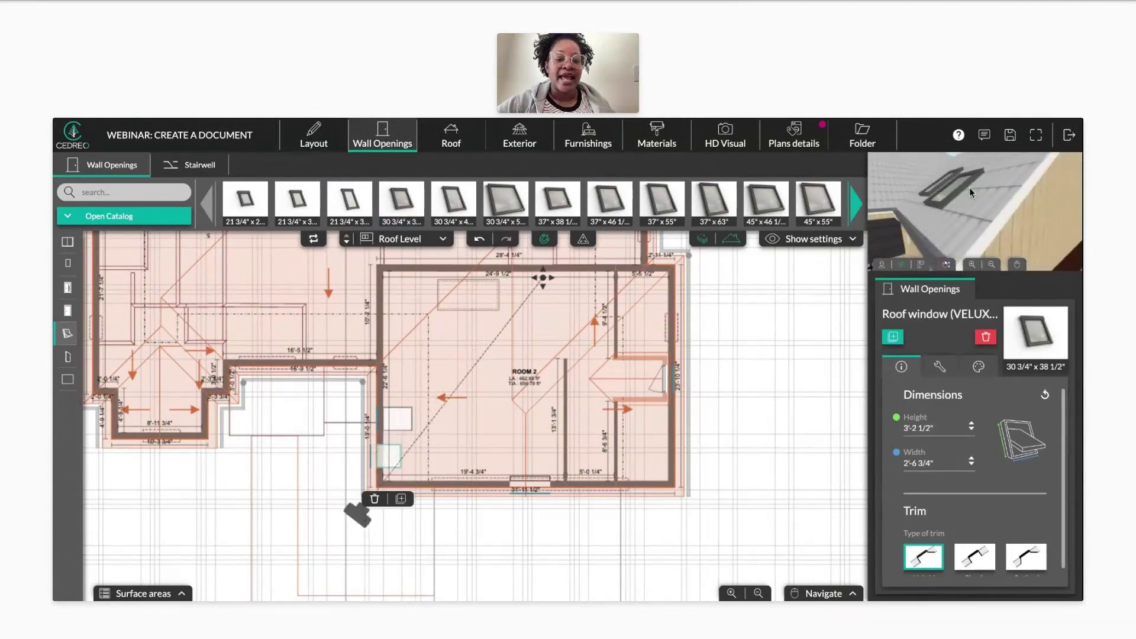
scroll(954, 501, down, 1)
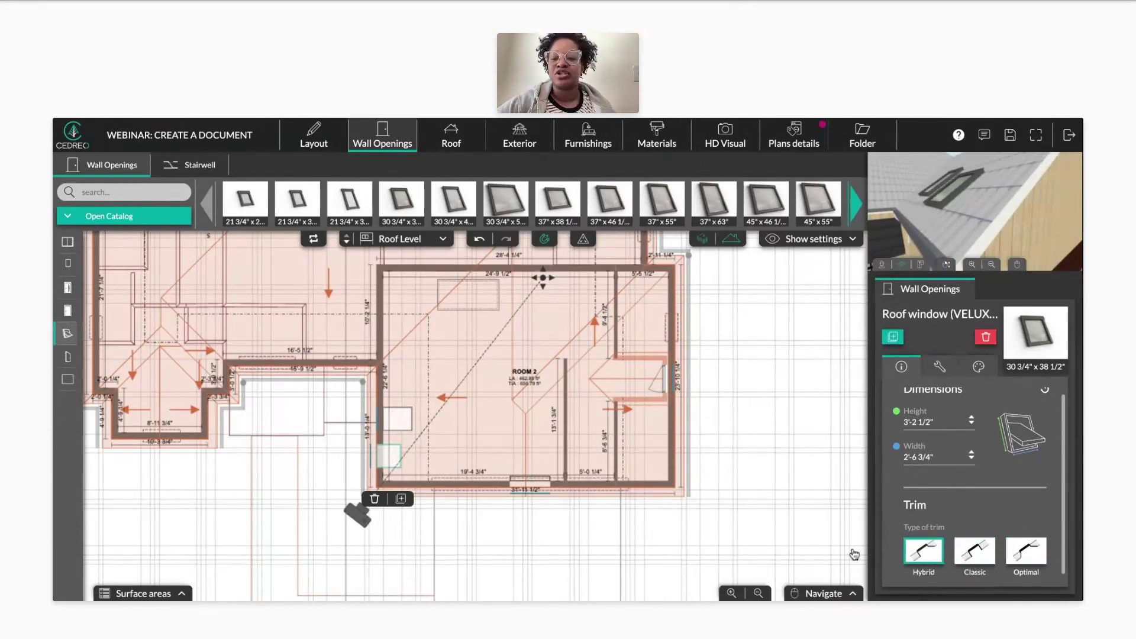
drag(394, 467, 396, 464)
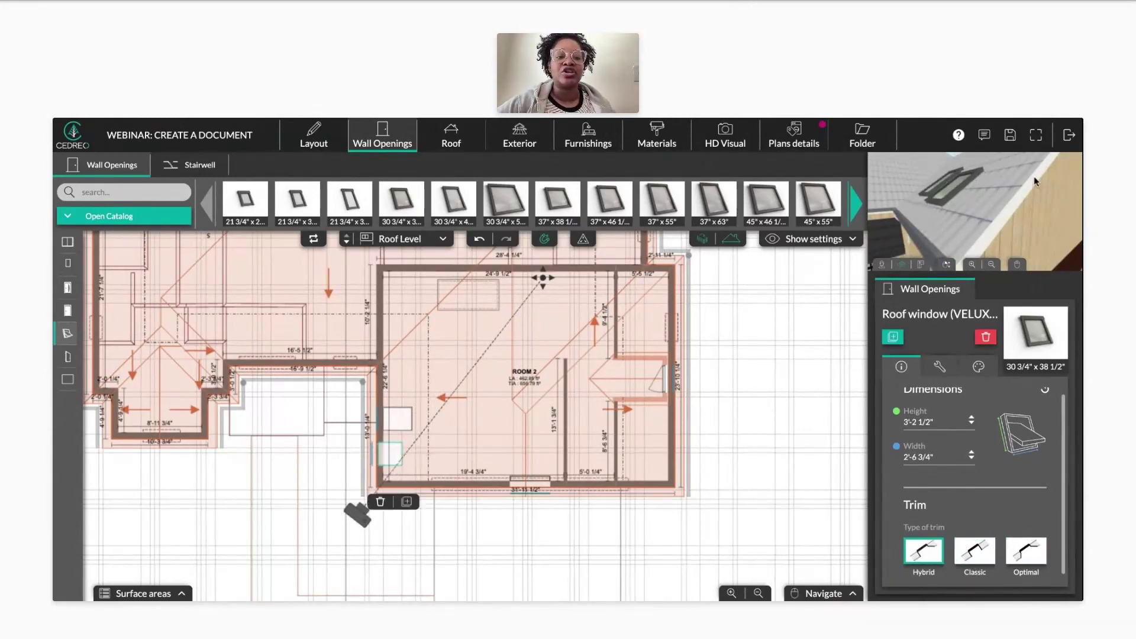
scroll(1000, 199, up, 3)
mouse_move(1005, 184)
mouse_down()
mouse_move(976, 162)
mouse_move(1014, 208)
mouse_move(991, 199)
mouse_move(1004, 168)
mouse_move(920, 208)
mouse_move(893, 197)
mouse_move(981, 187)
mouse_move(1001, 206)
mouse_move(979, 204)
mouse_up()
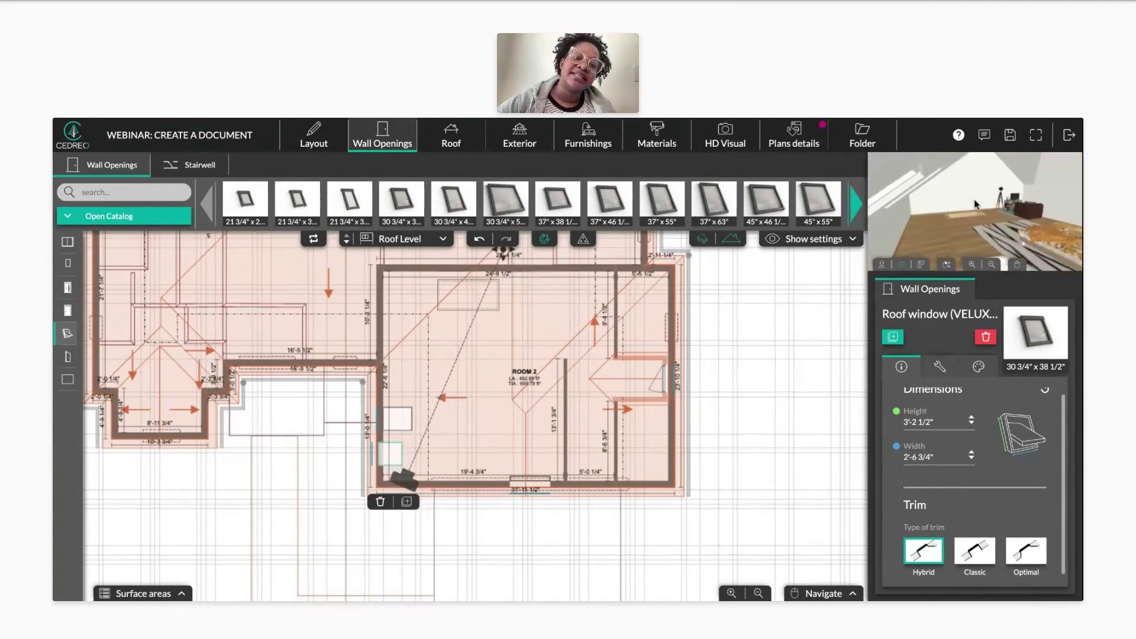
click(657, 140)
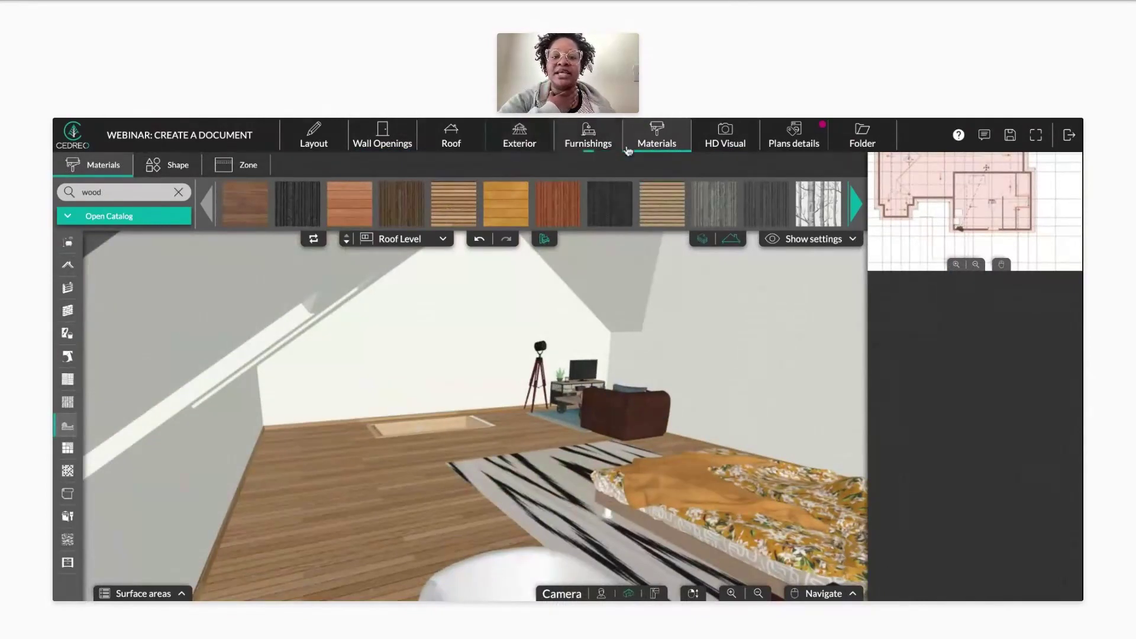
- In the 3D furnishing view, shift the retractable staircase within the Roof Level floor opening
click(588, 137)
scroll(477, 383, up, 5)
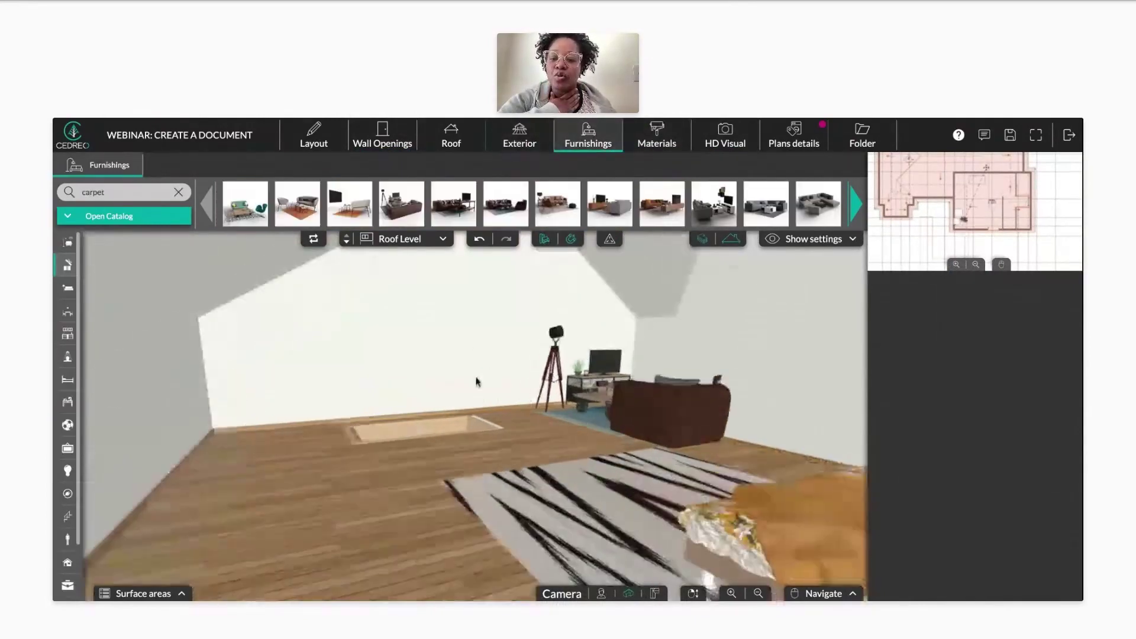
mouse_move(456, 414)
mouse_down()
mouse_move(439, 477)
mouse_move(436, 467)
mouse_move(369, 476)
mouse_up()
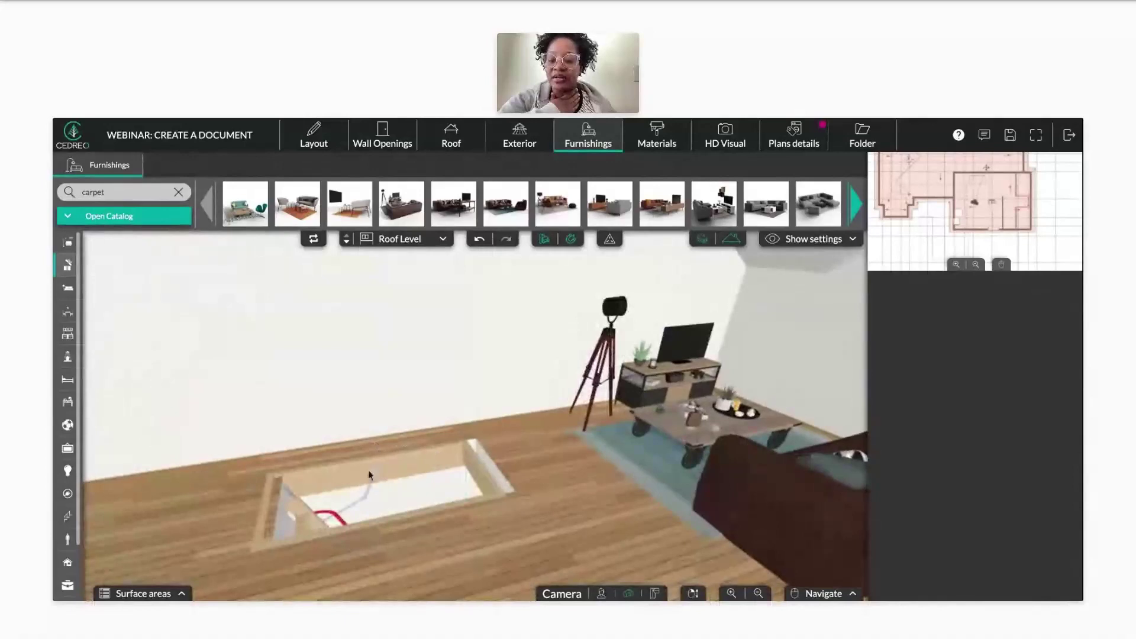
click(388, 472)
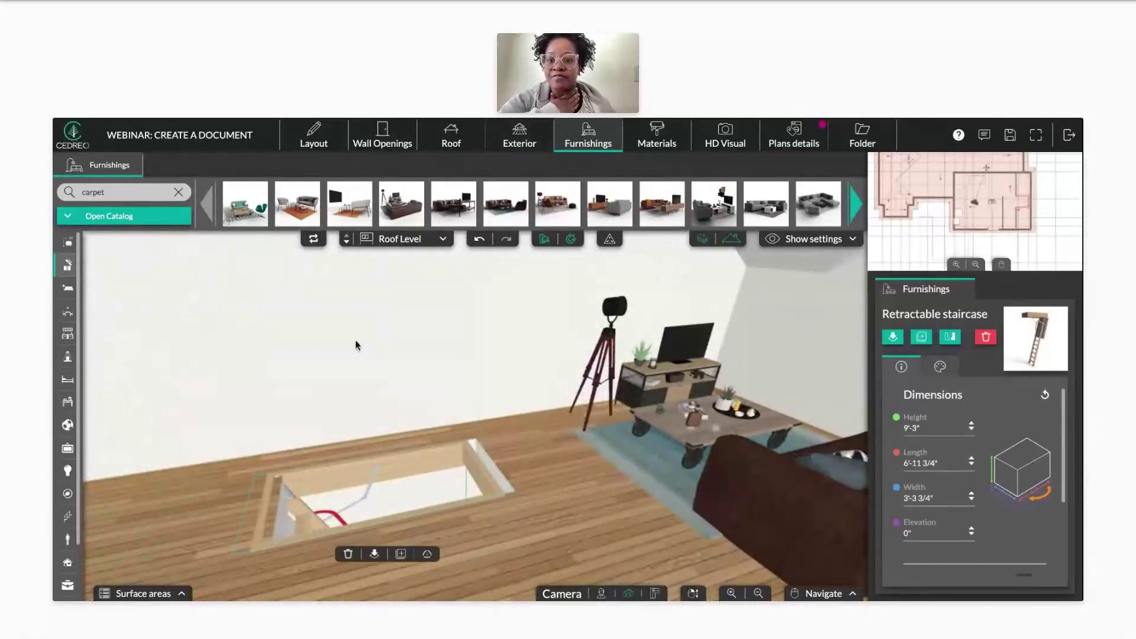
mouse_move(385, 482)
mouse_down()
mouse_move(420, 479)
mouse_move(398, 477)
mouse_up()
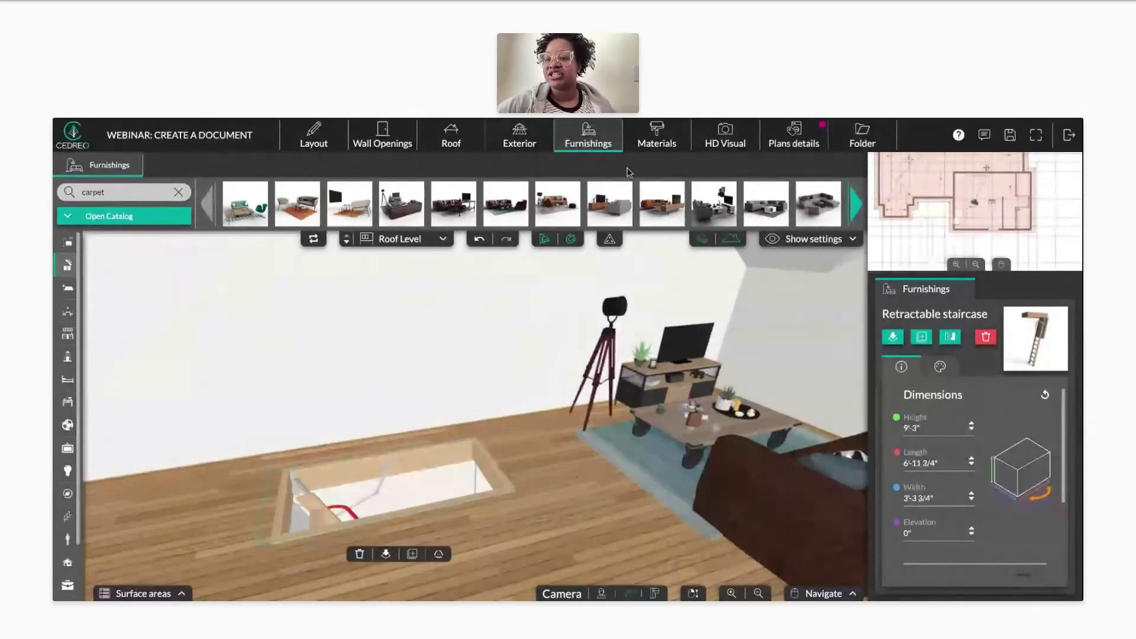
- Browse the Furnishings catalog's straight staircase products, including the retractable staircase and trapdoor
click(92, 216)
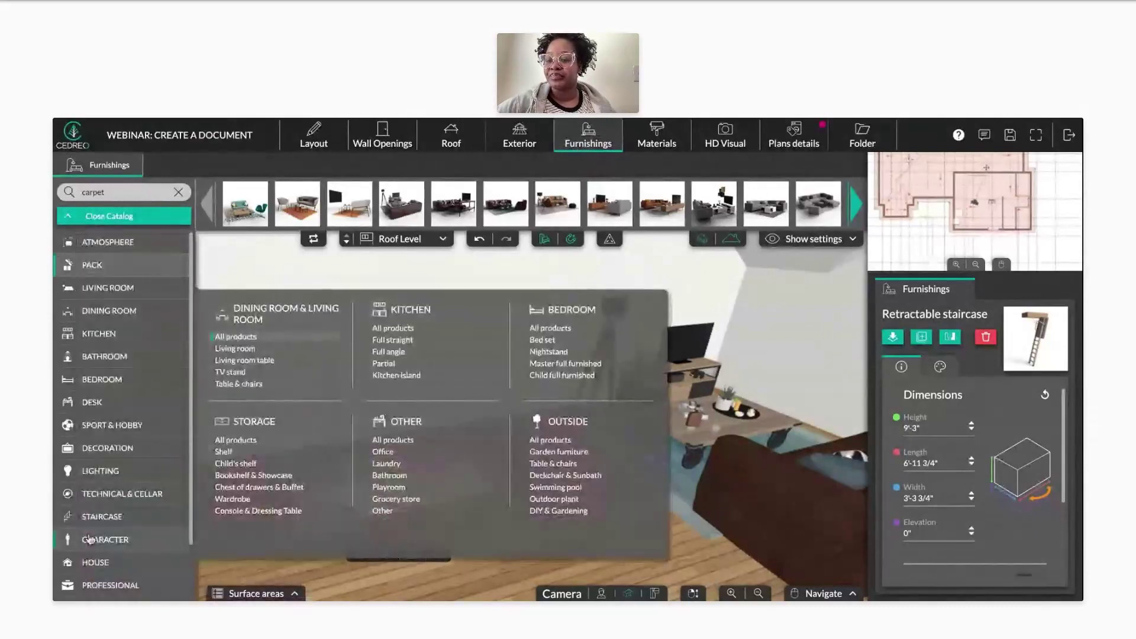
click(107, 519)
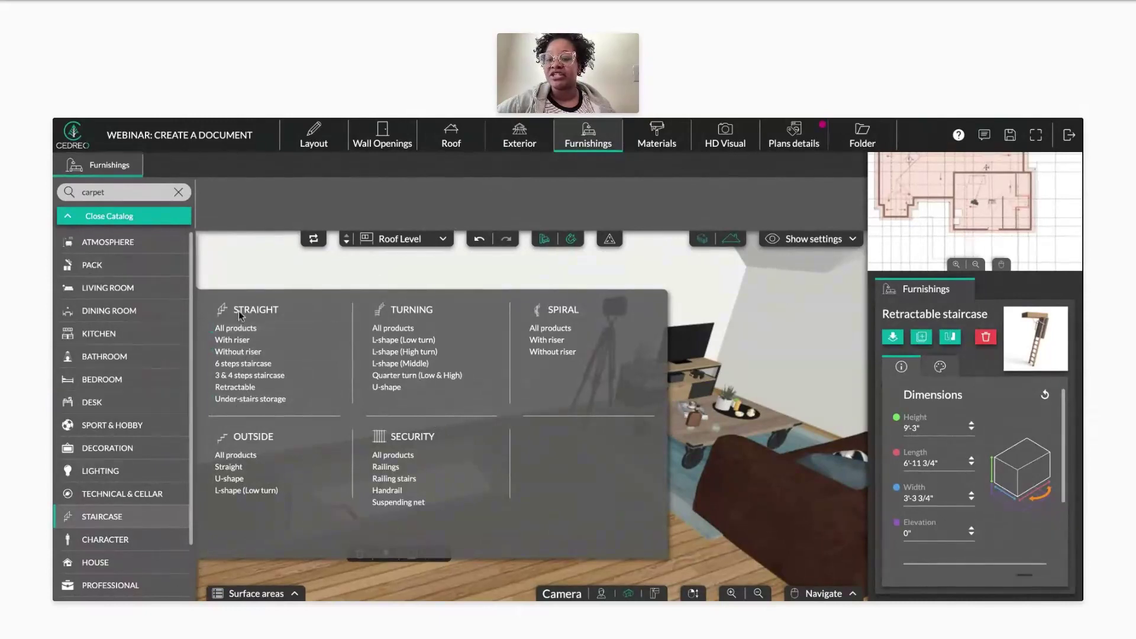
click(237, 329)
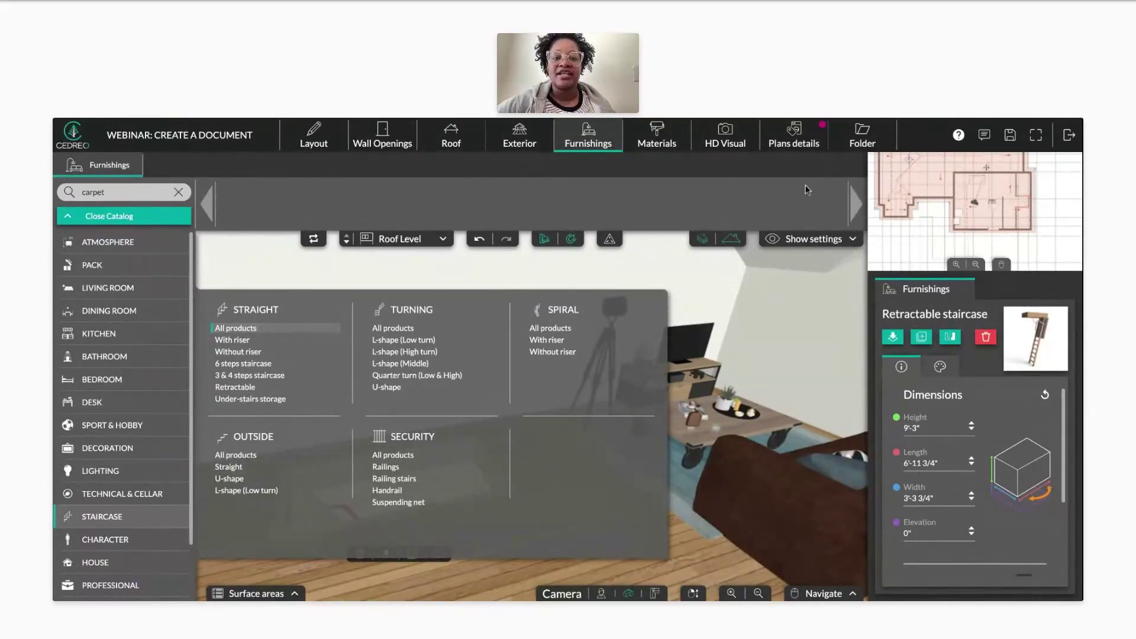
click(853, 203)
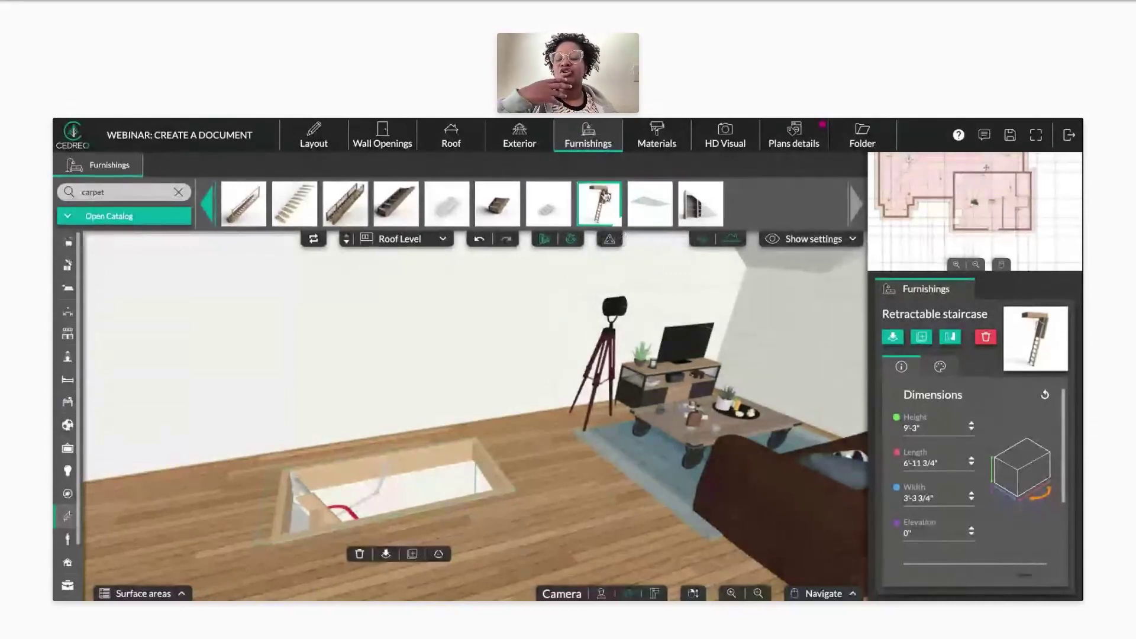
- Hide the roof, switch to the Ground Floor level, and delete the retractable staircase
scroll(520, 423, down, 3)
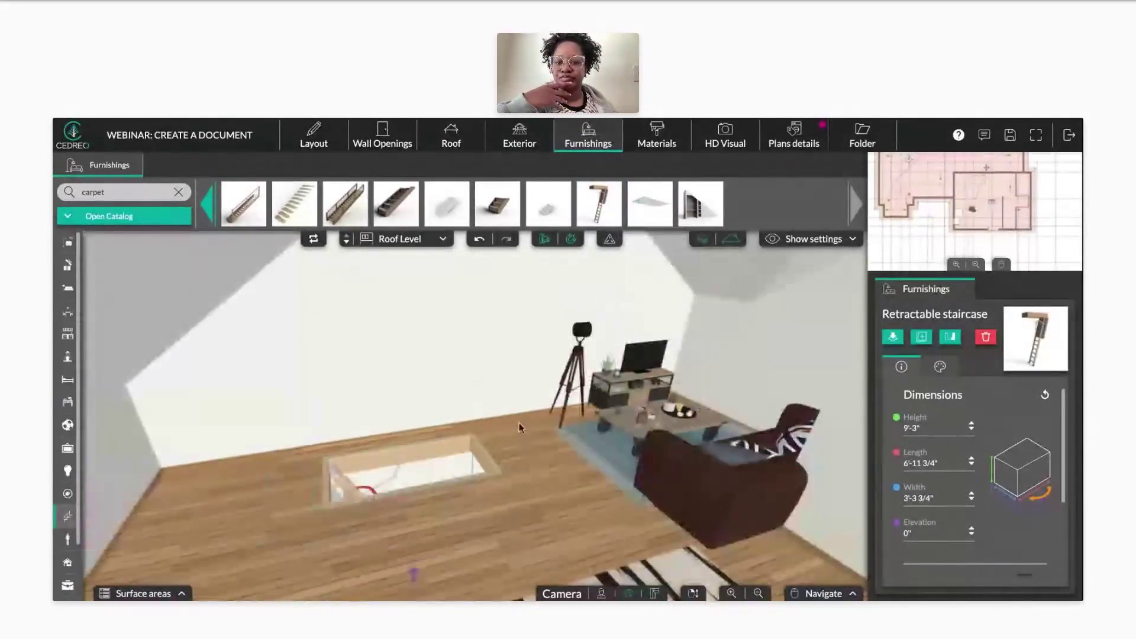
drag(520, 423, 511, 312)
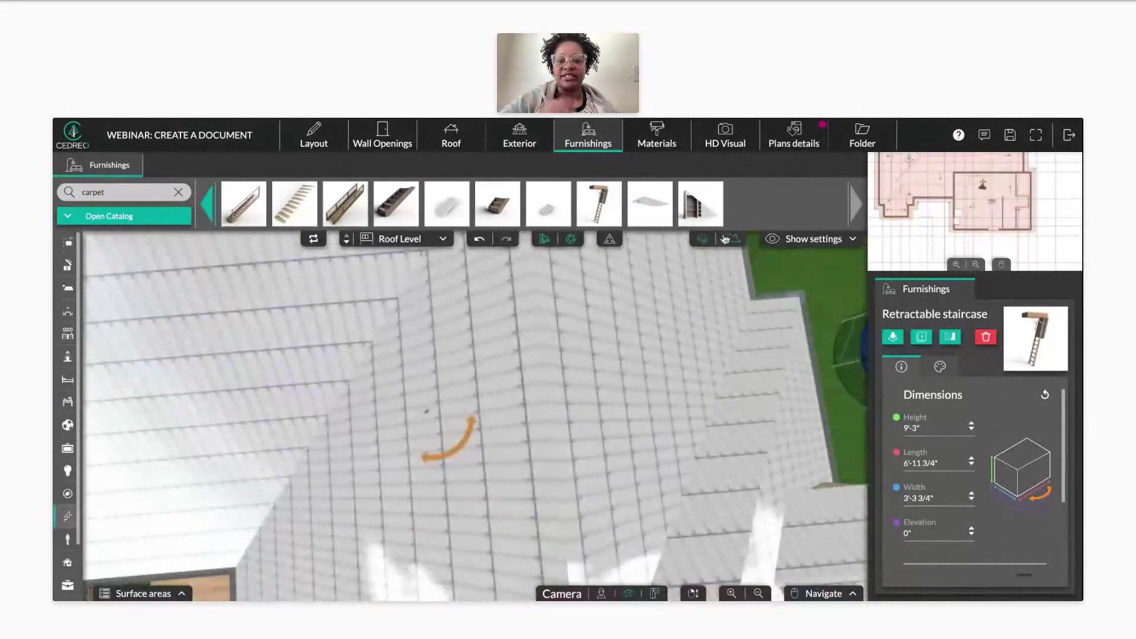
click(730, 239)
drag(541, 437, 456, 410)
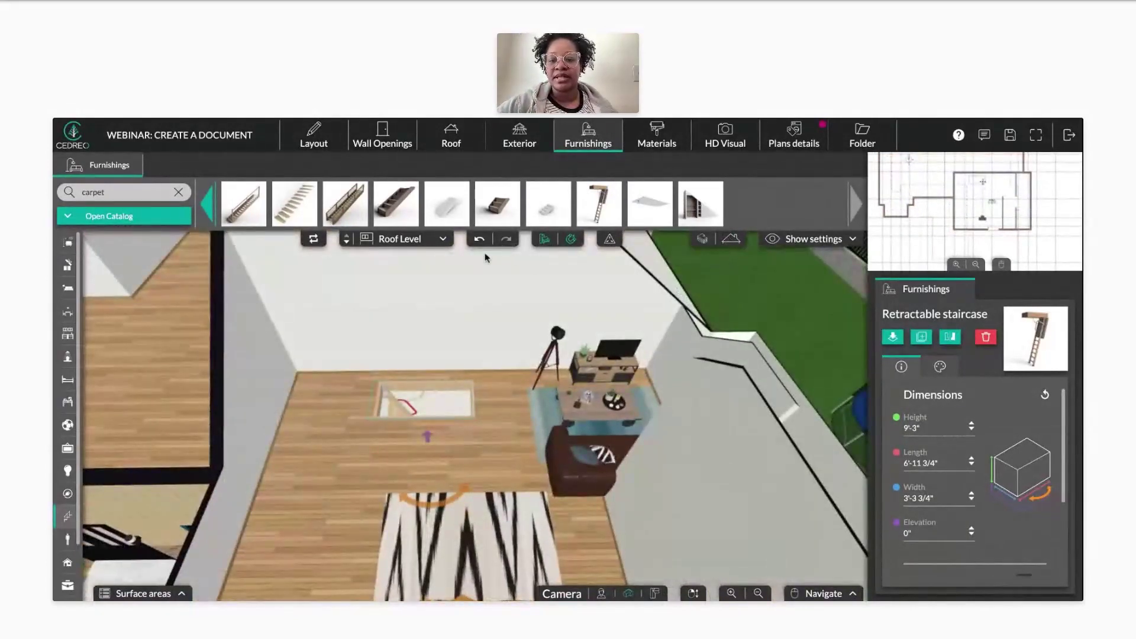
click(347, 243)
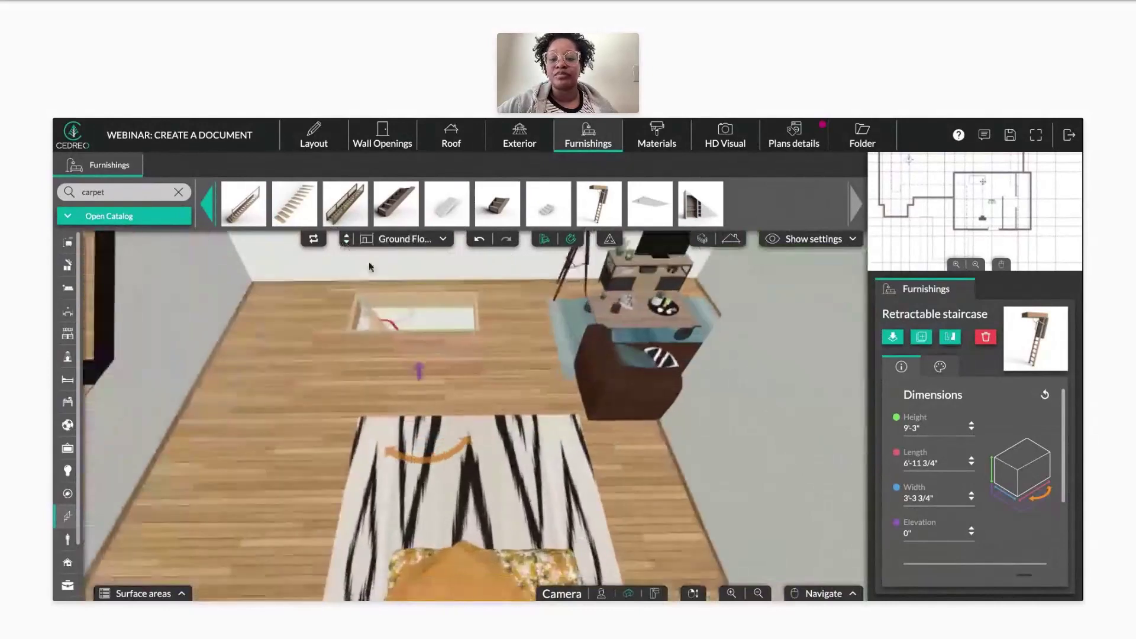
click(399, 340)
click(373, 453)
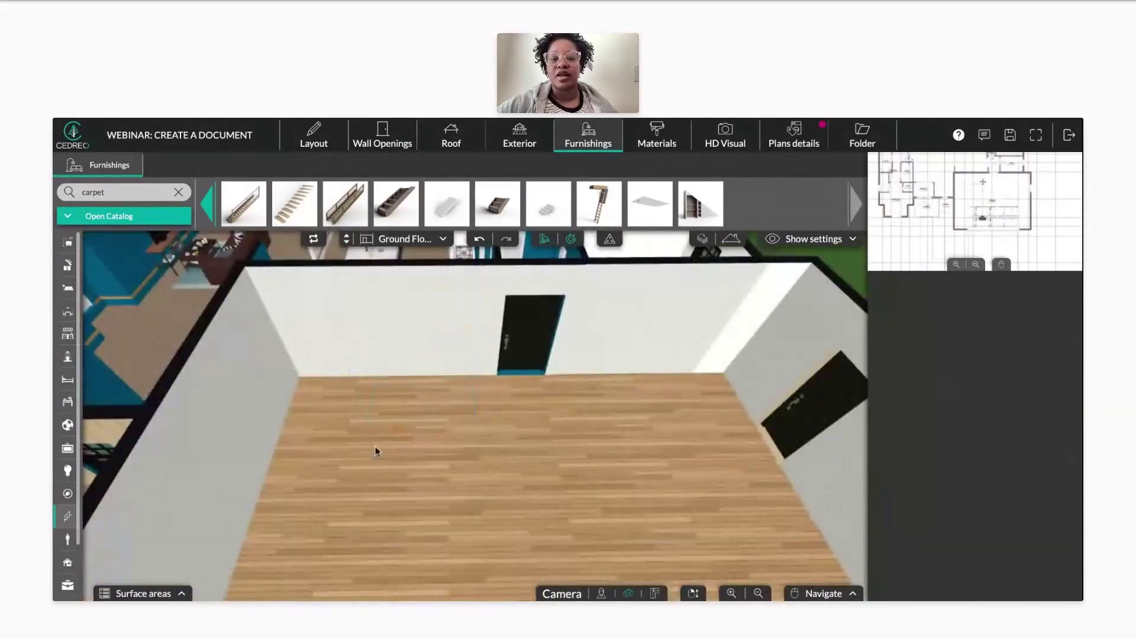
- Pan the mini plan toward the garage and pick the Retractable staircase again for placement
click(590, 190)
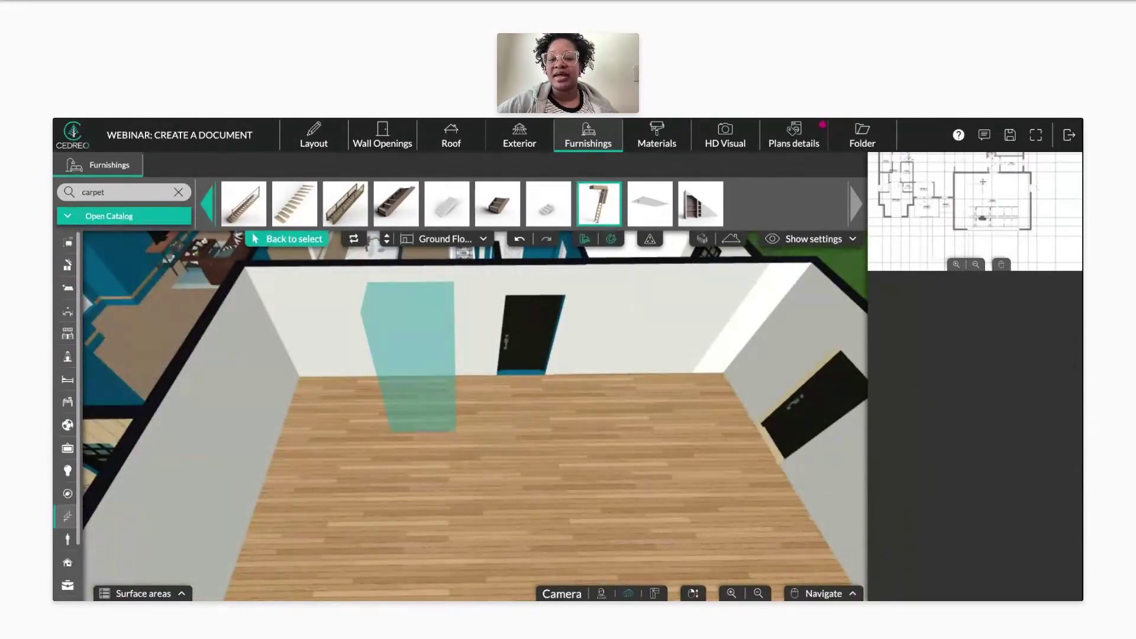
click(307, 240)
scroll(985, 214, up, 1)
scroll(983, 215, up, 5)
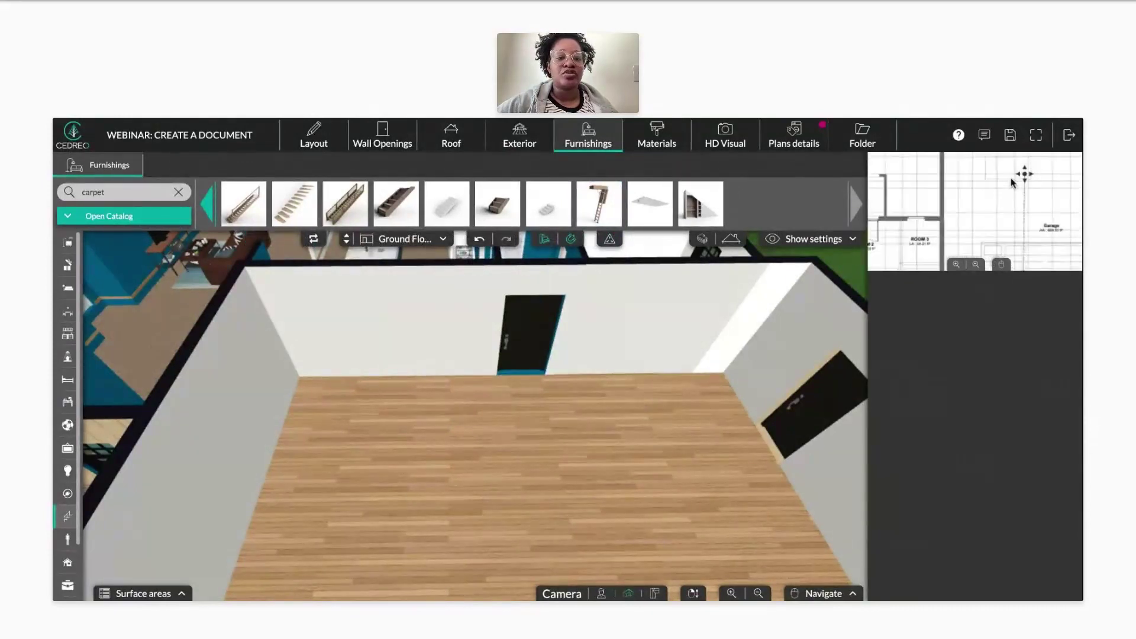
drag(1012, 182, 978, 212)
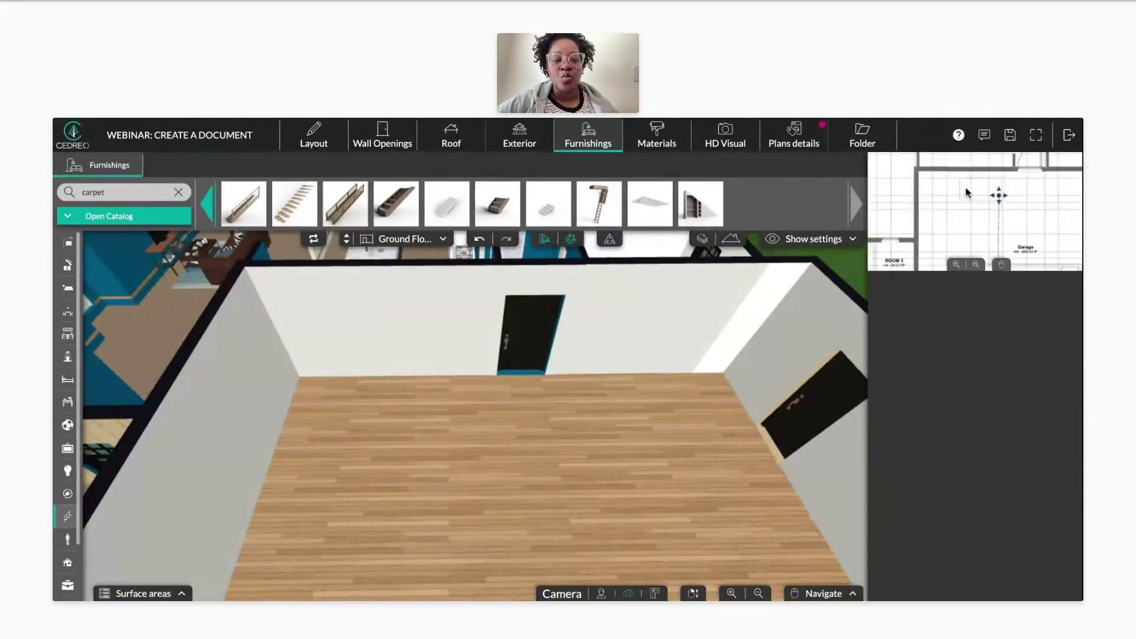
click(586, 214)
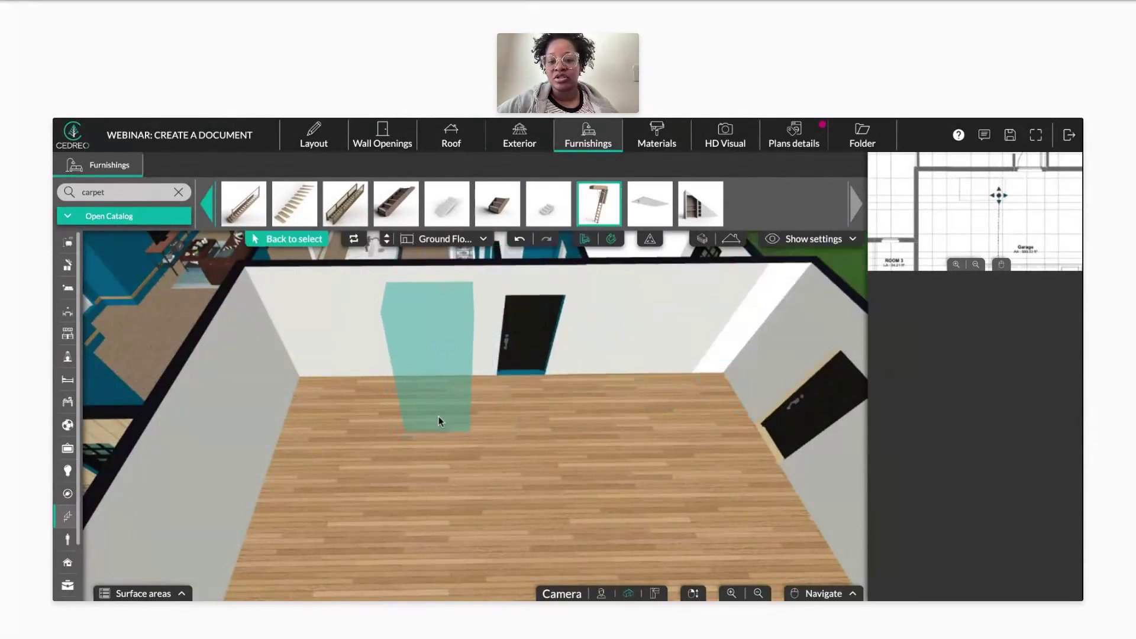
- Place the retractable staircase in the garage and move it under the upper-floor opening
click(436, 417)
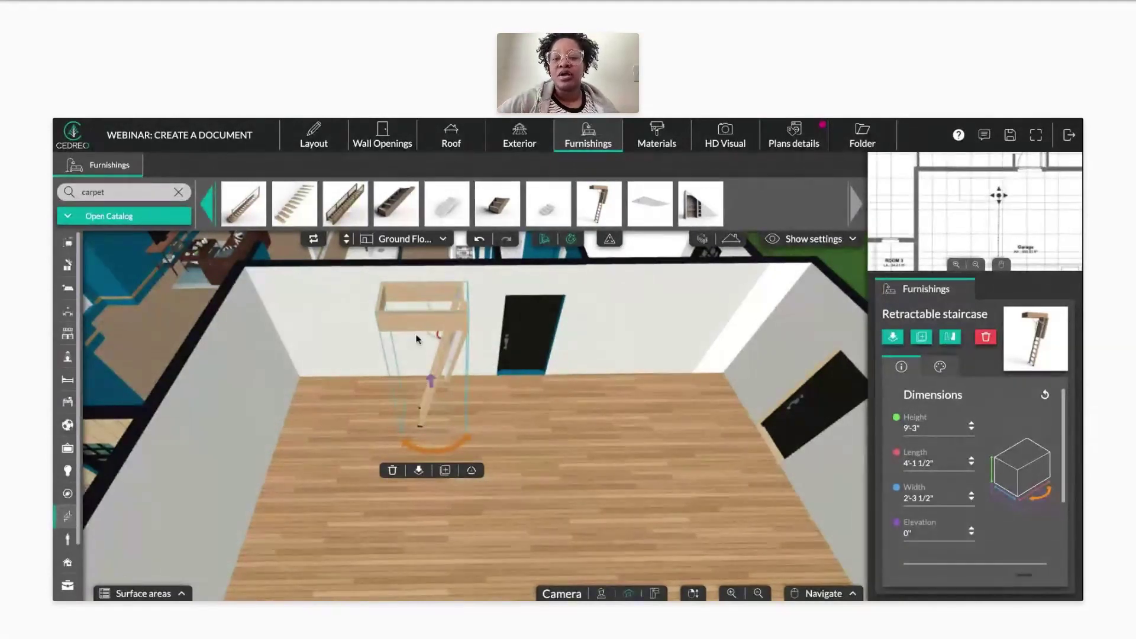
click(702, 239)
drag(537, 323, 565, 426)
scroll(560, 416, up, 3)
drag(488, 394, 420, 355)
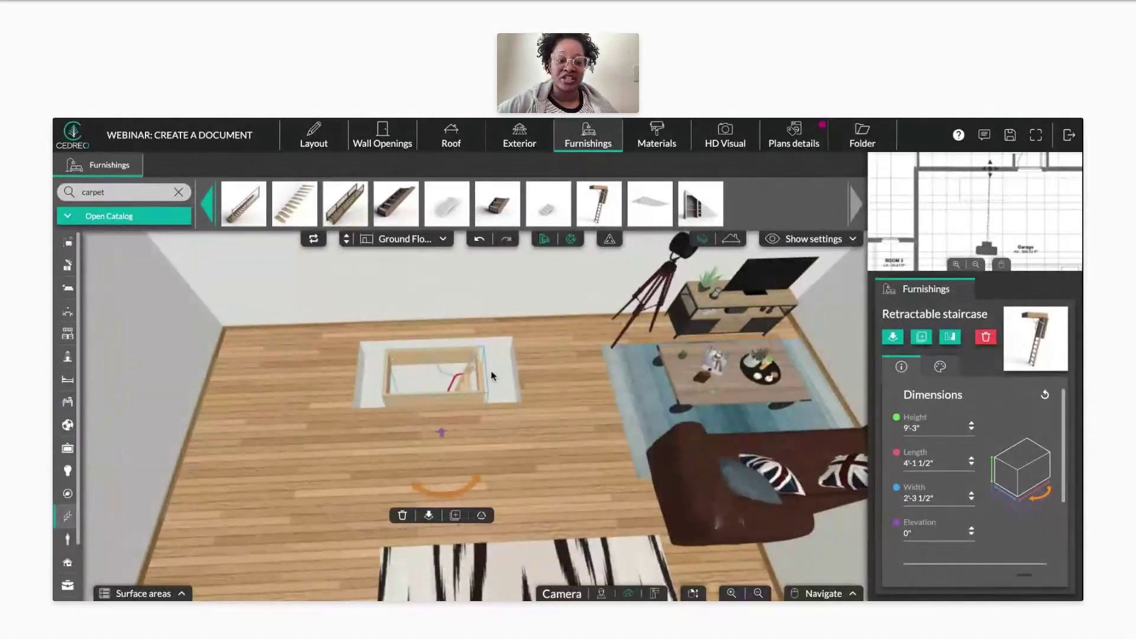
- Set the staircase length to 7'-0 1/4" and width to 3'-3 3/4"
click(971, 460)
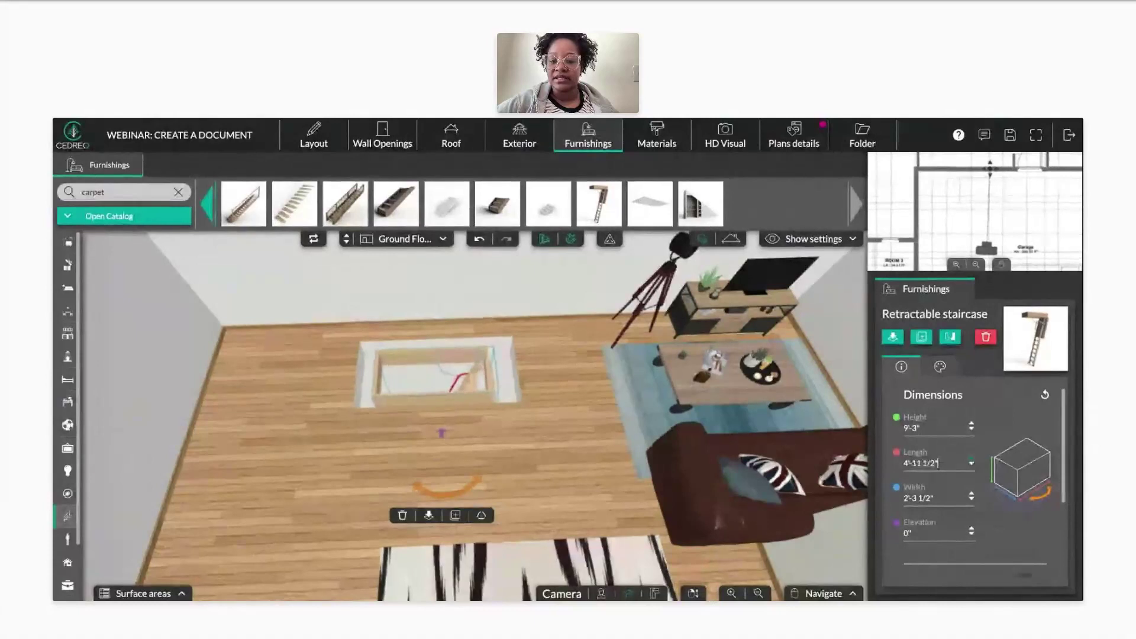
click(972, 460)
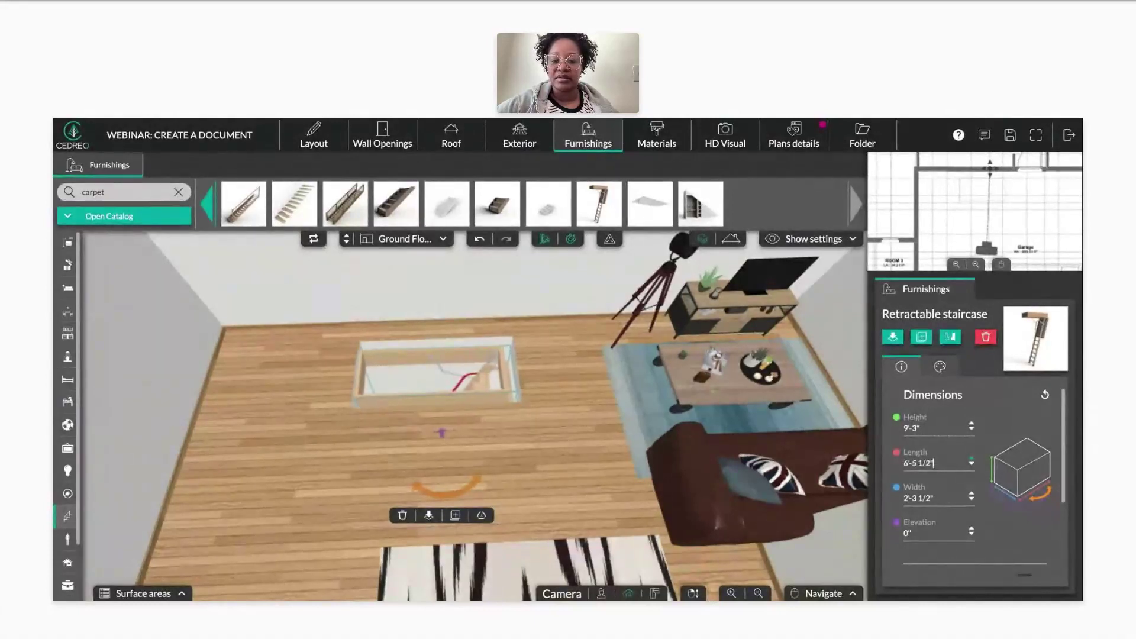
click(972, 459)
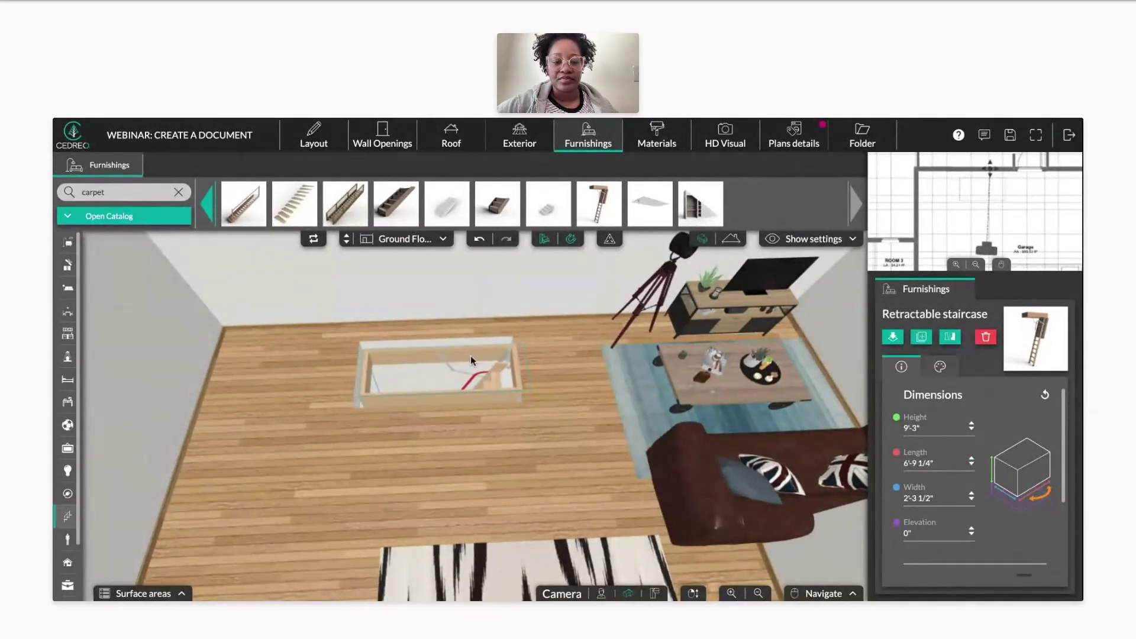
click(971, 460)
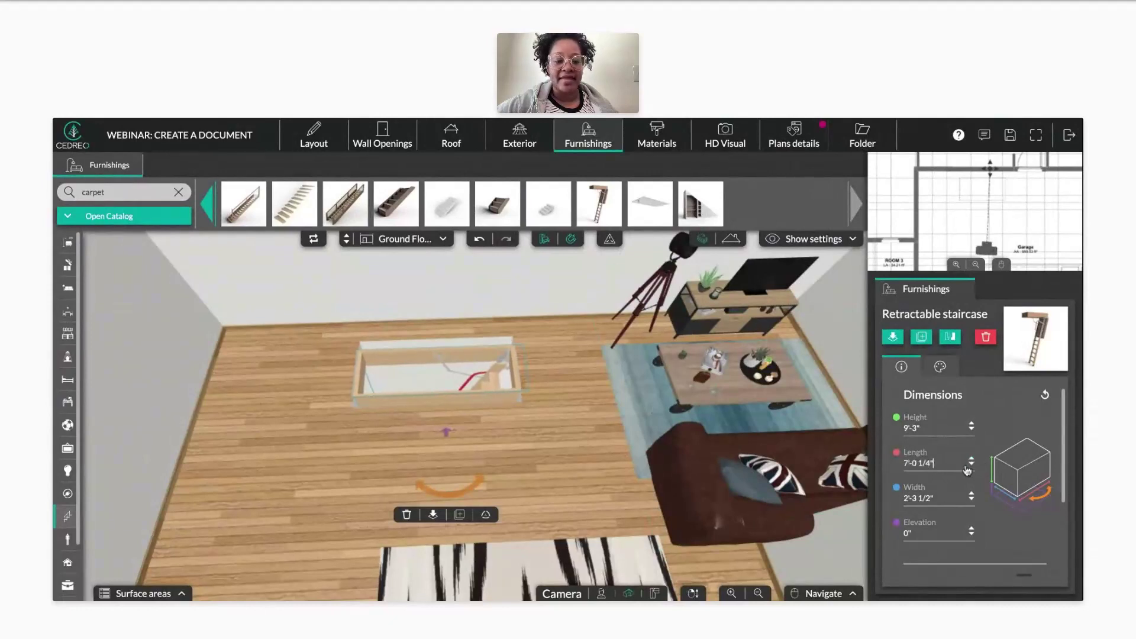
click(973, 495)
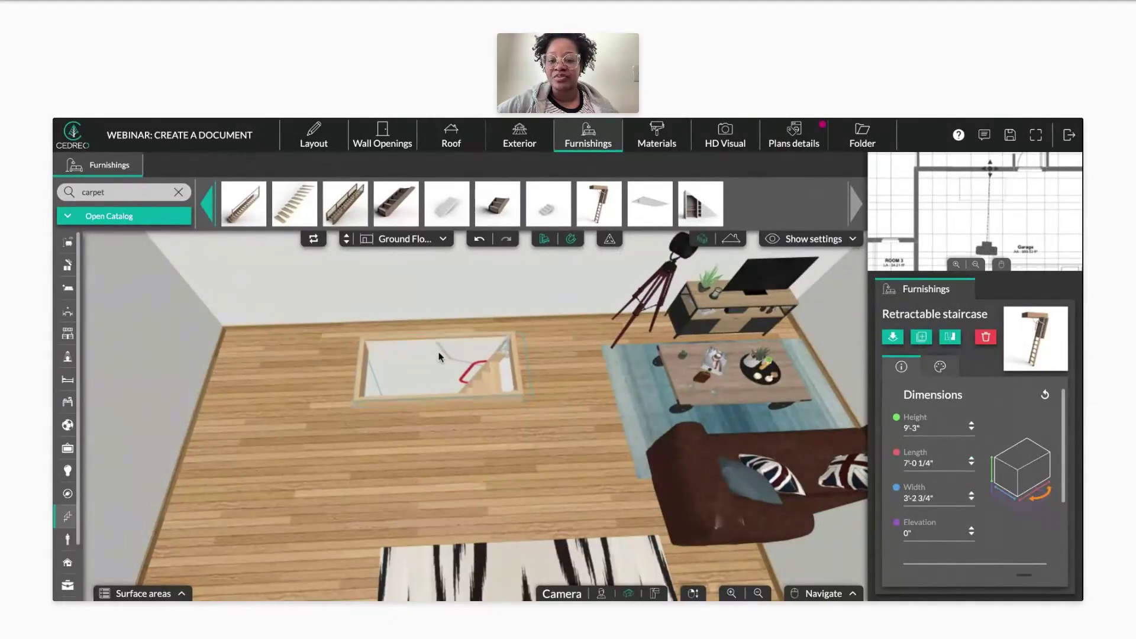
- Reselect the staircase and mirror it to face the other way
mouse_move(355, 461)
mouse_down()
mouse_move(337, 485)
mouse_move(376, 492)
mouse_move(456, 426)
mouse_up()
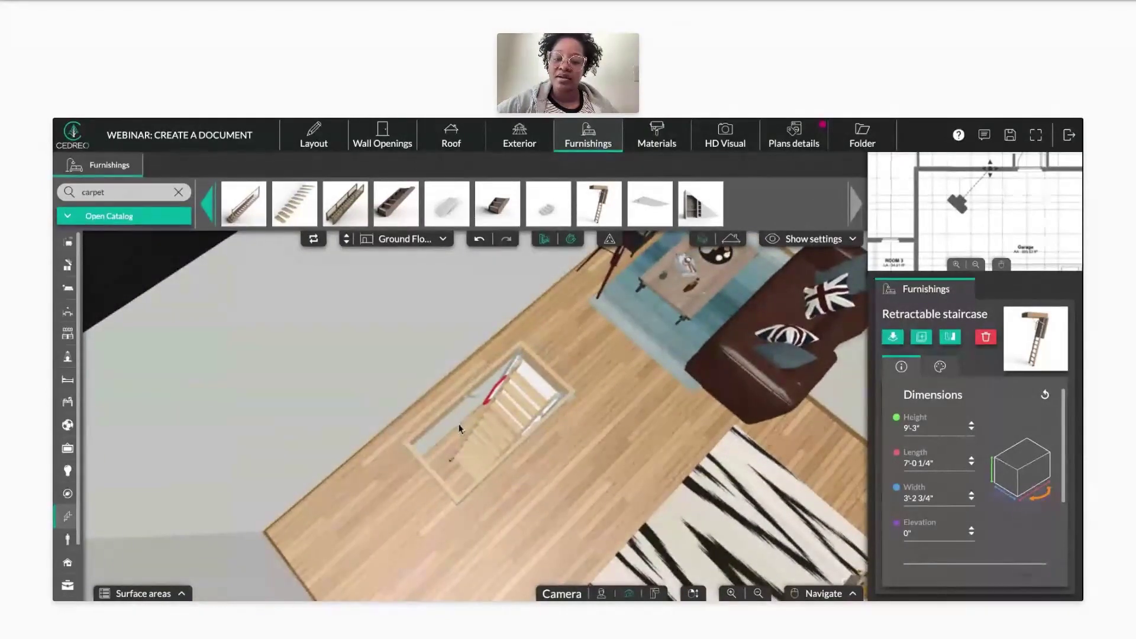
click(716, 441)
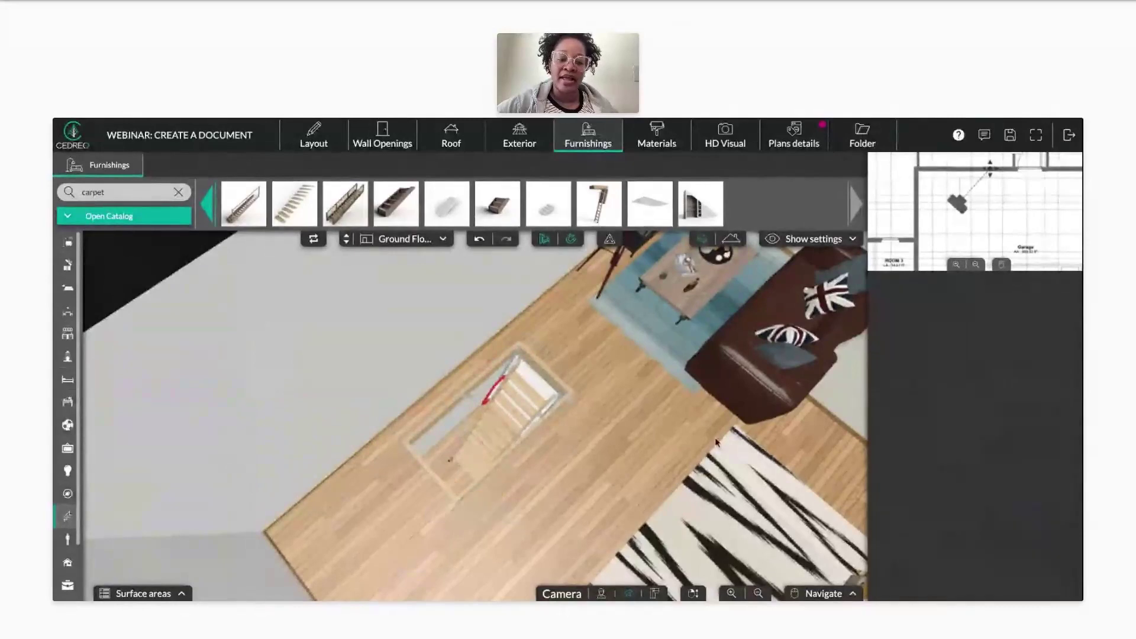
click(445, 437)
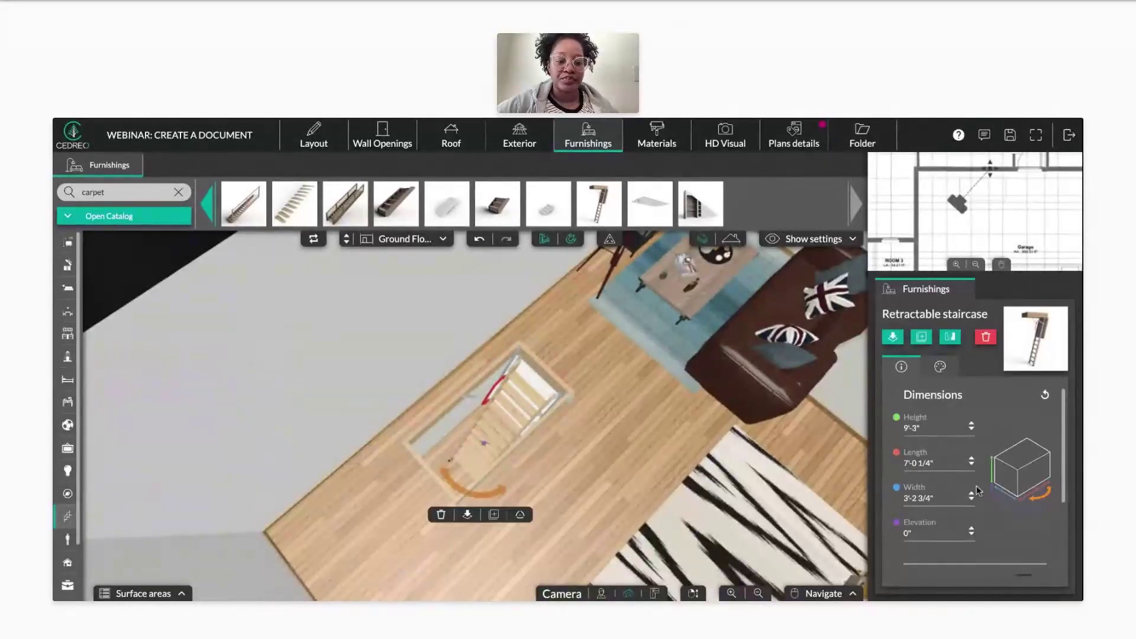
right_drag(509, 495, 467, 403)
scroll(467, 403, down, 5)
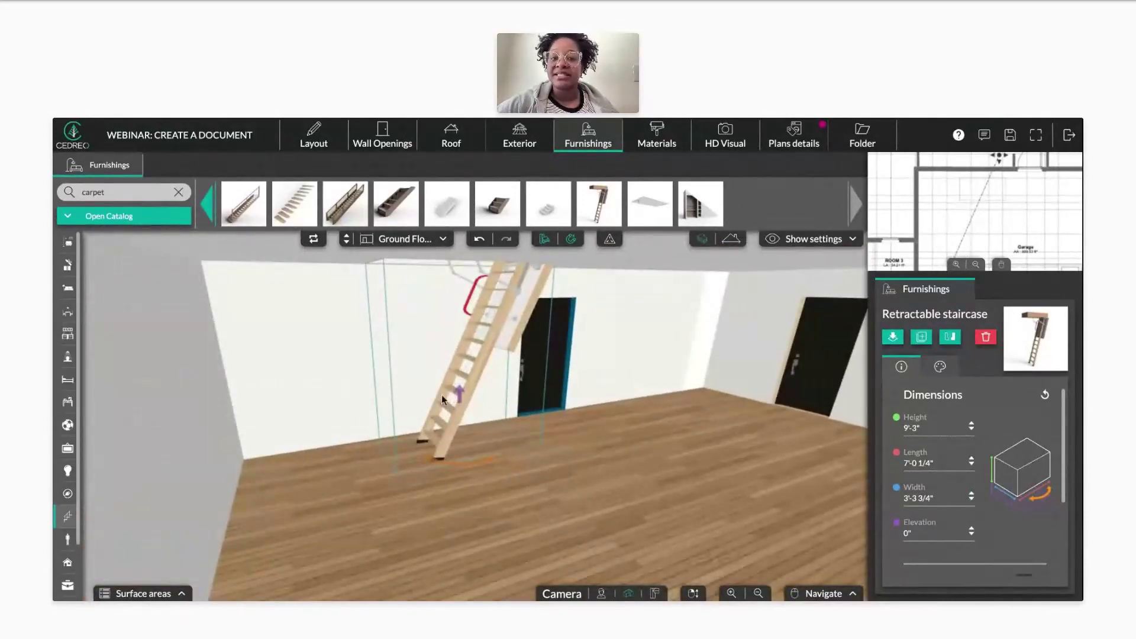
click(948, 348)
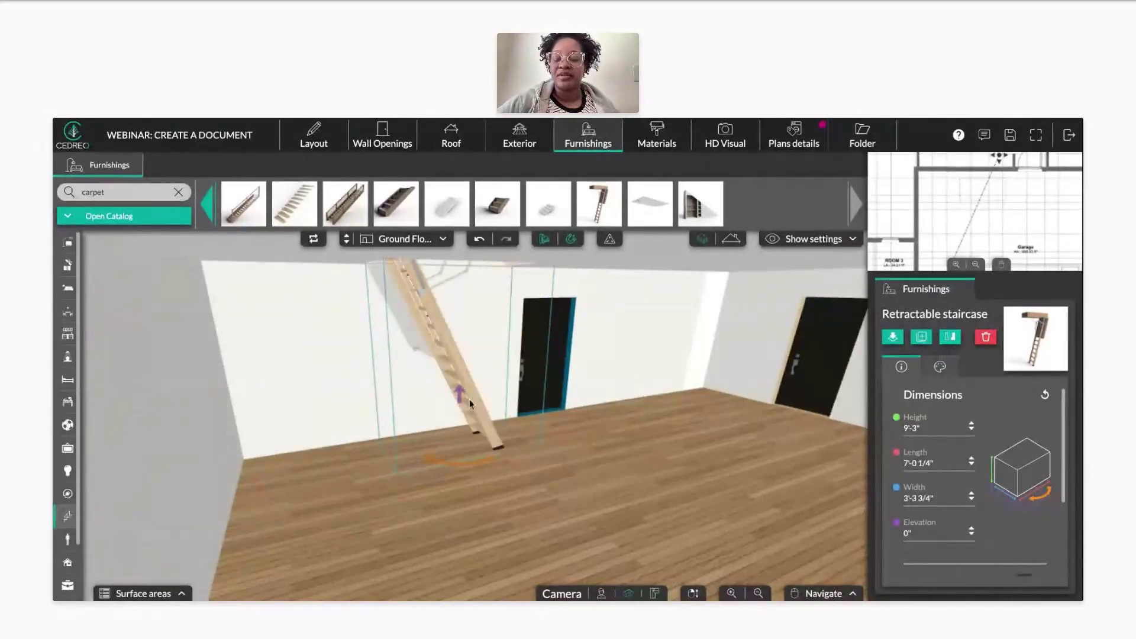
scroll(590, 455, up, 5)
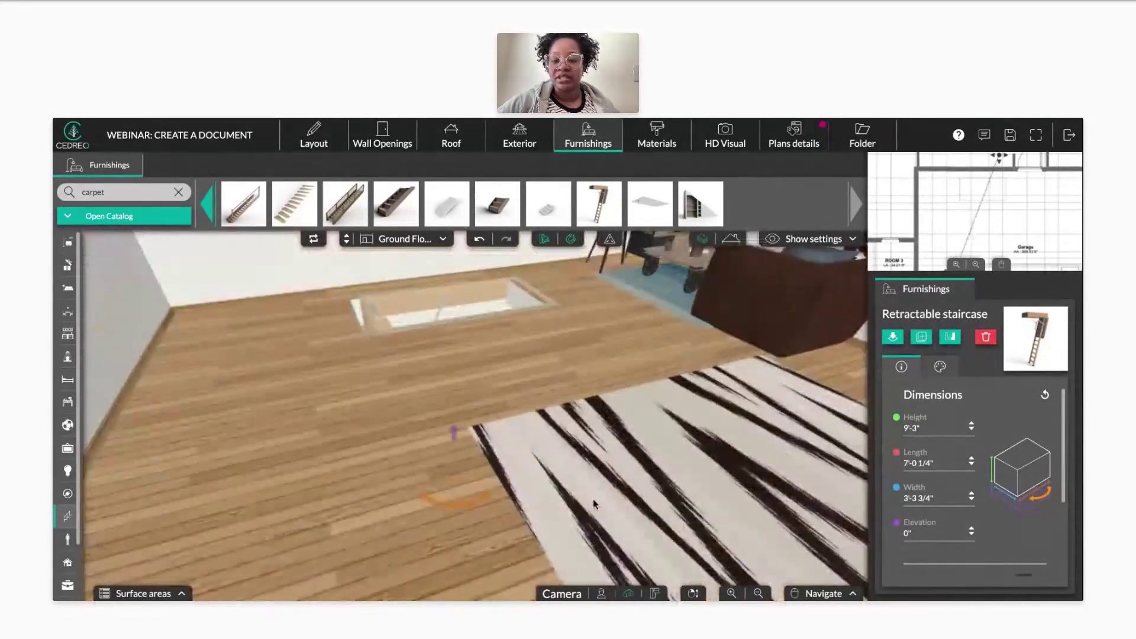
scroll(593, 499, down, 5)
- Switch from the 3D view to the 2D Roof Level floor plan
drag(651, 471, 447, 370)
scroll(500, 435, down, 3)
click(337, 133)
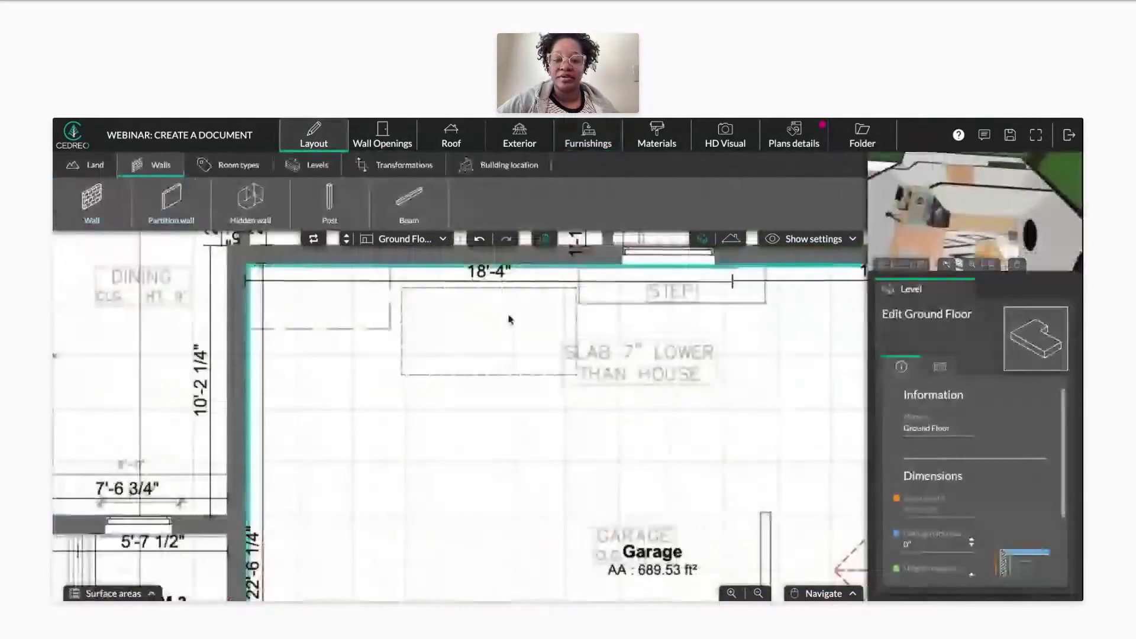
scroll(584, 345, down, 5)
drag(609, 436, 609, 272)
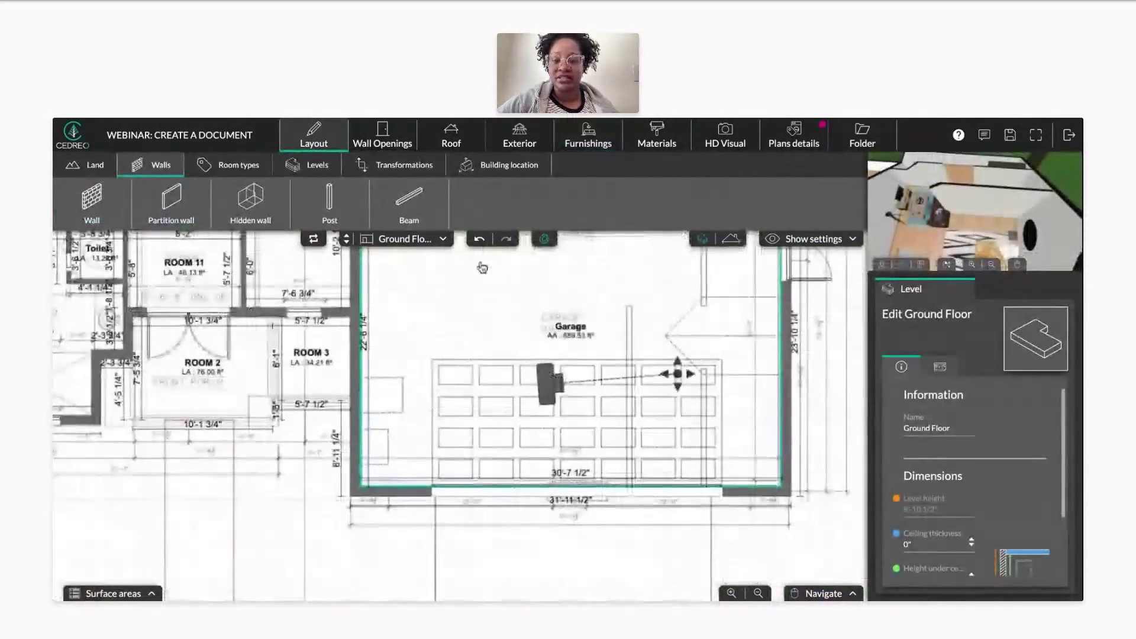
click(406, 239)
click(408, 258)
- Delete Room 2's partition wall, growing it to 467.78 ft², and return to 3D Furnishings
click(704, 404)
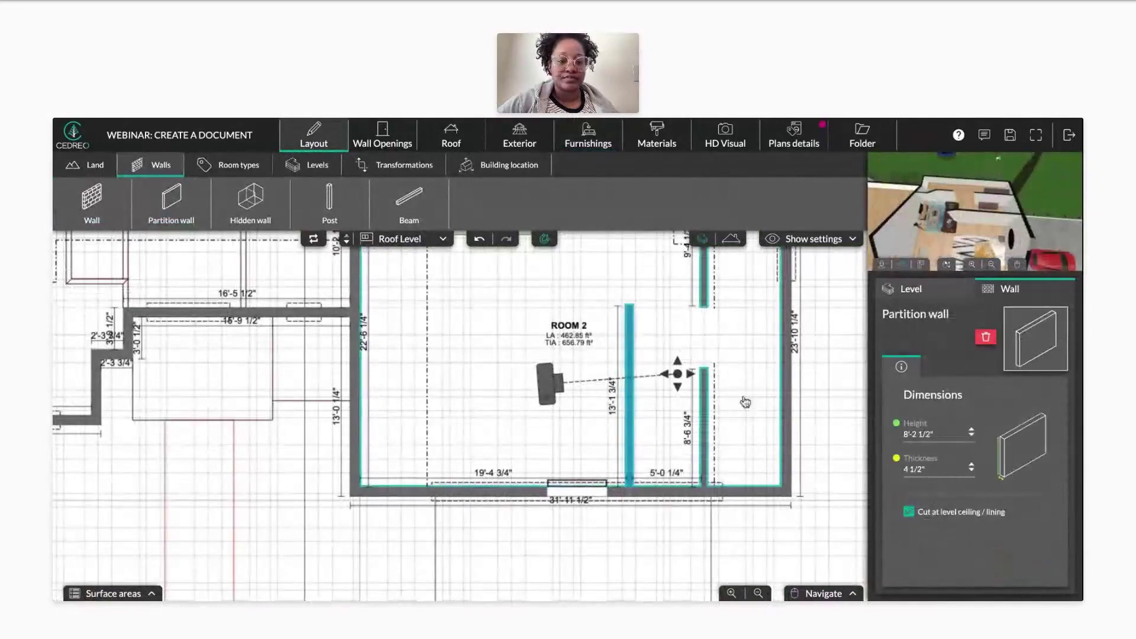
click(985, 337)
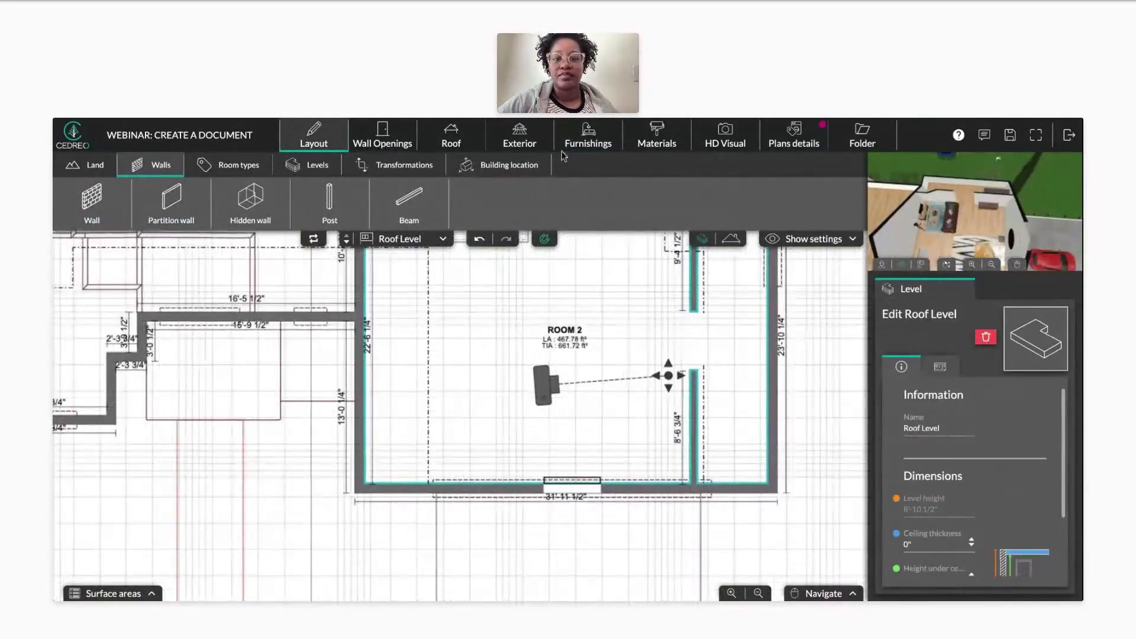
click(579, 148)
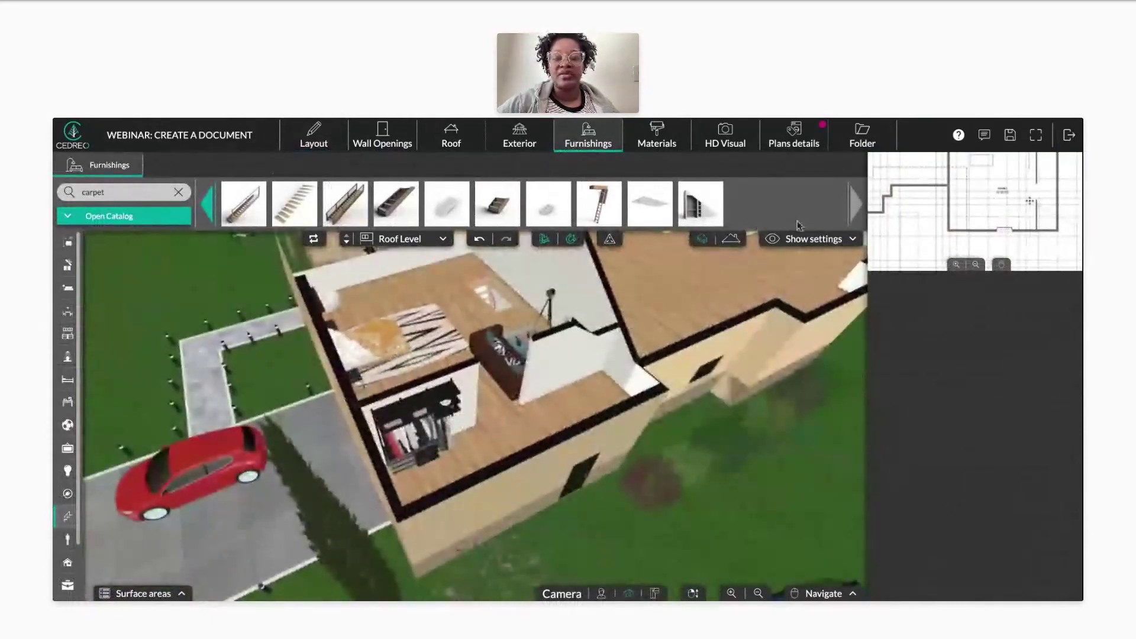
- Show the roof again and move the 3D camera into the attic bedroom toward the stair opening
click(729, 243)
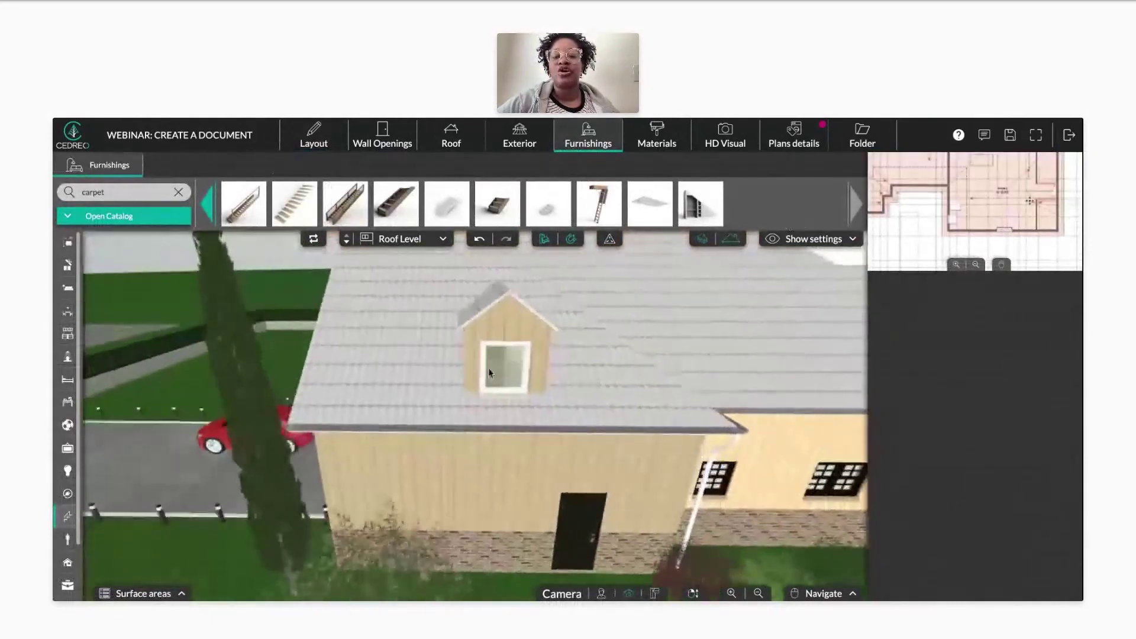
right_drag(538, 358, 563, 415)
scroll(563, 381, up, 5)
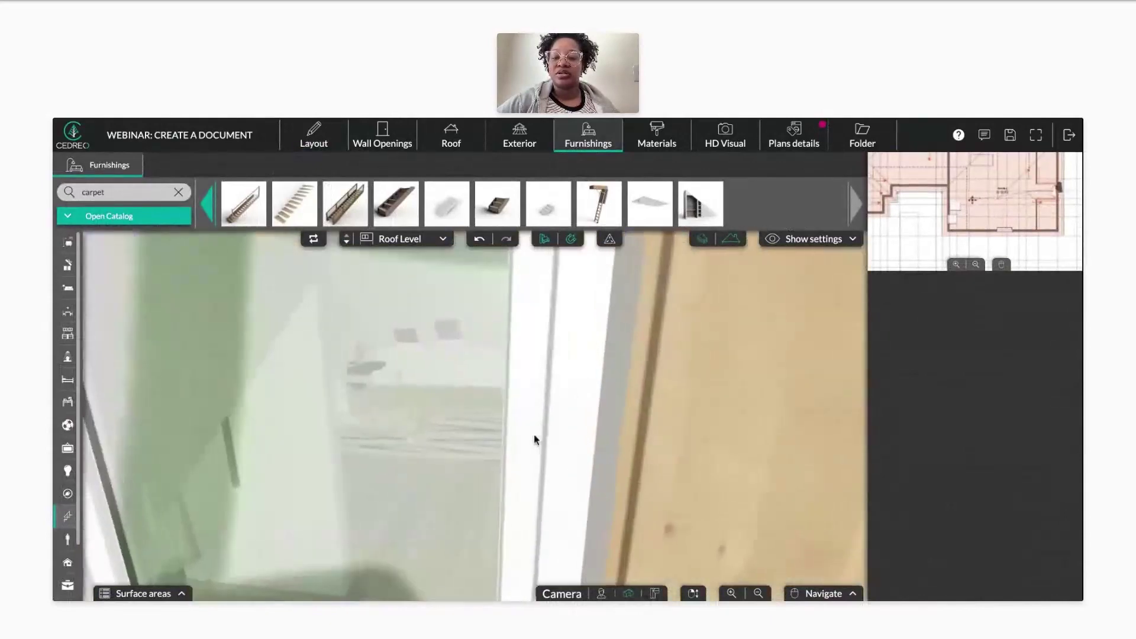
right_drag(551, 369, 563, 402)
scroll(534, 387, up, 4)
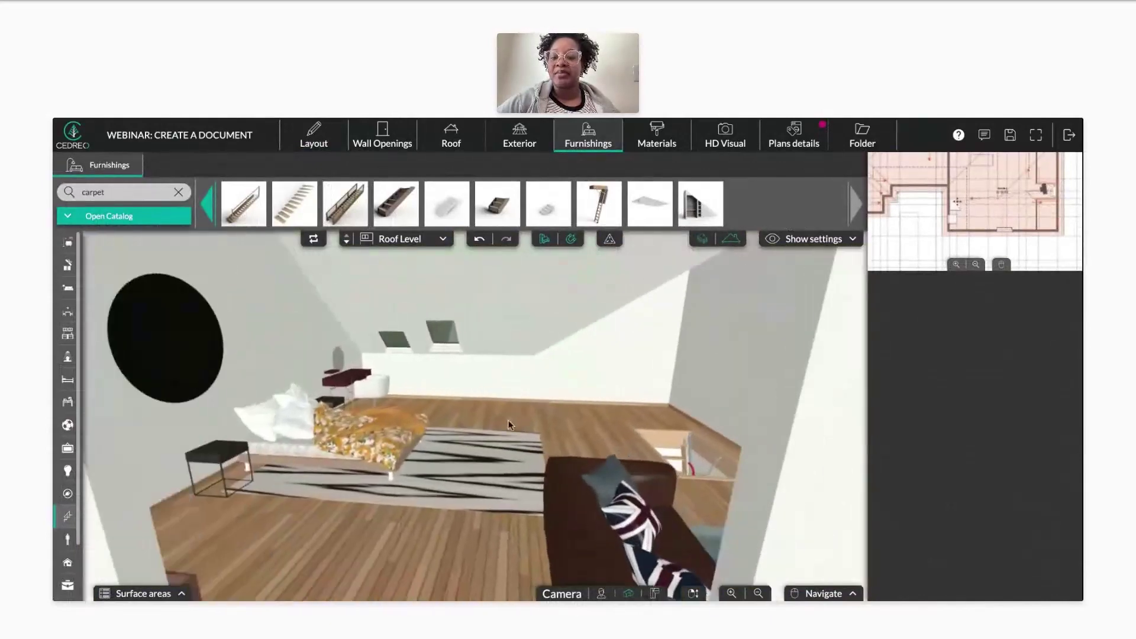
mouse_move(525, 406)
right_down()
mouse_move(499, 412)
mouse_move(500, 400)
right_up()
scroll(507, 397, down, 3)
scroll(507, 398, down, 5)
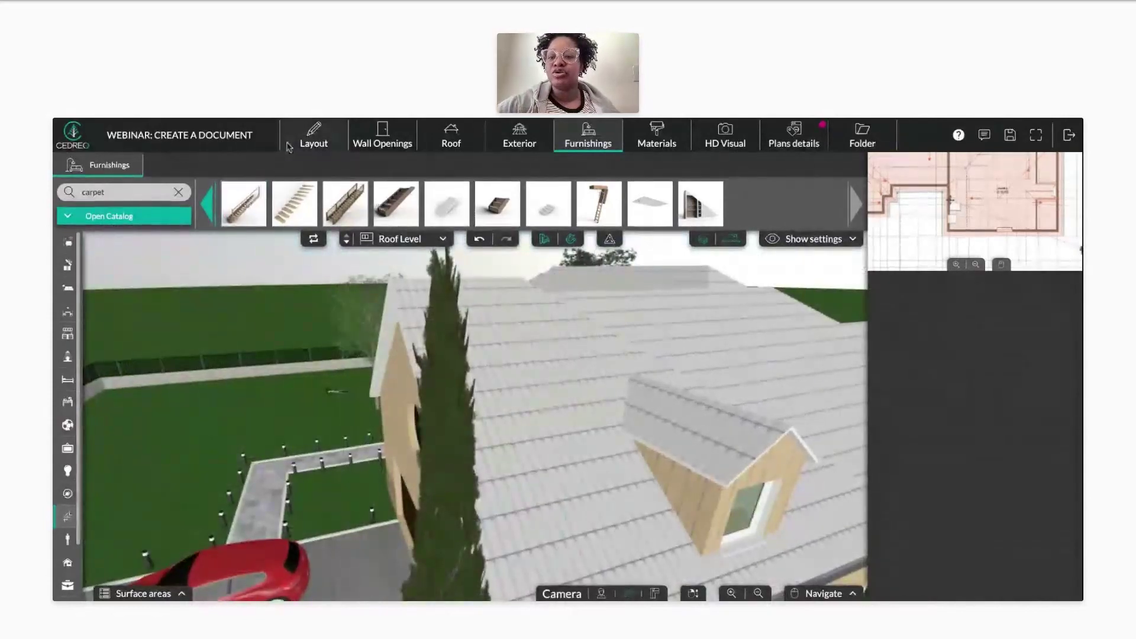
- Back on the 2D plan, display surface areas: 4753.98 ft² living, 1018.91 ft² glazed (21.43%)
click(314, 140)
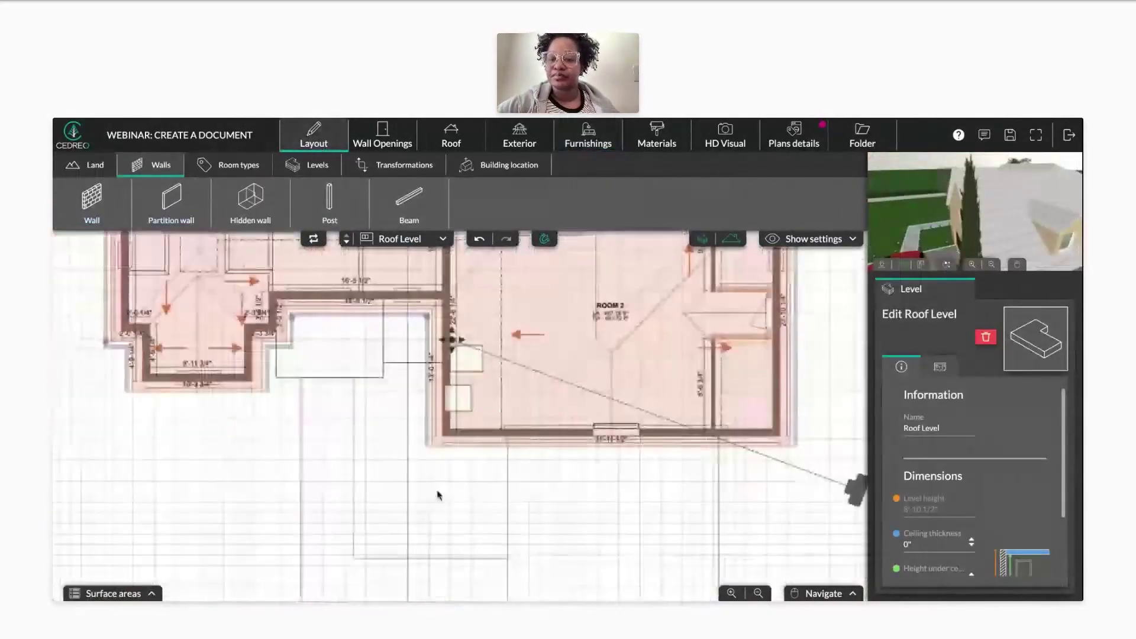
scroll(435, 456, down, 1)
drag(411, 454, 402, 476)
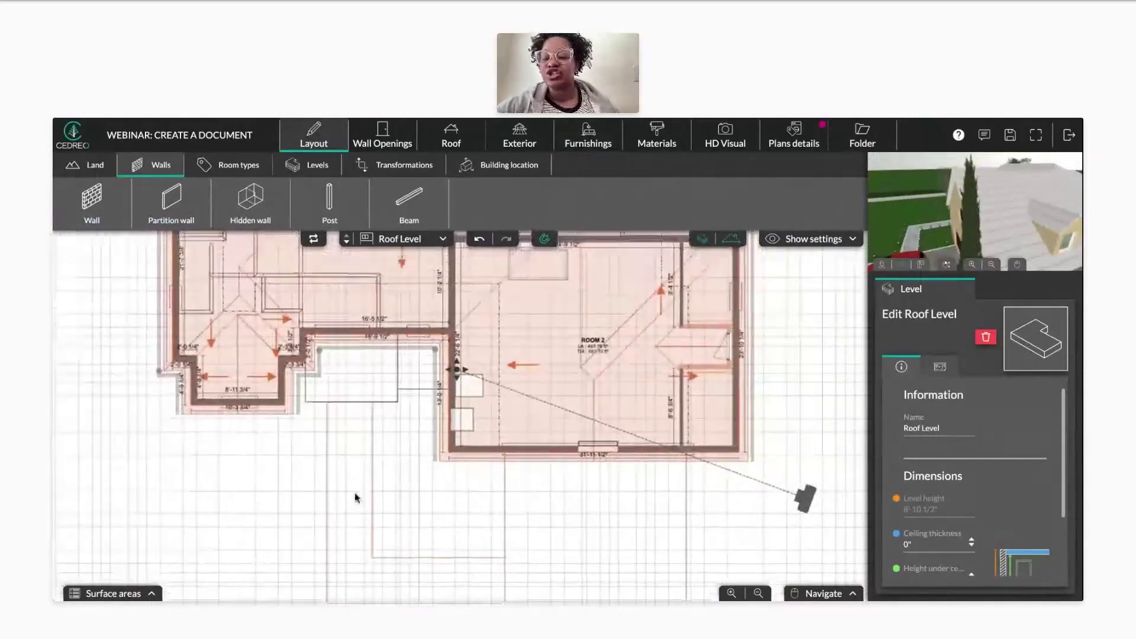
click(148, 594)
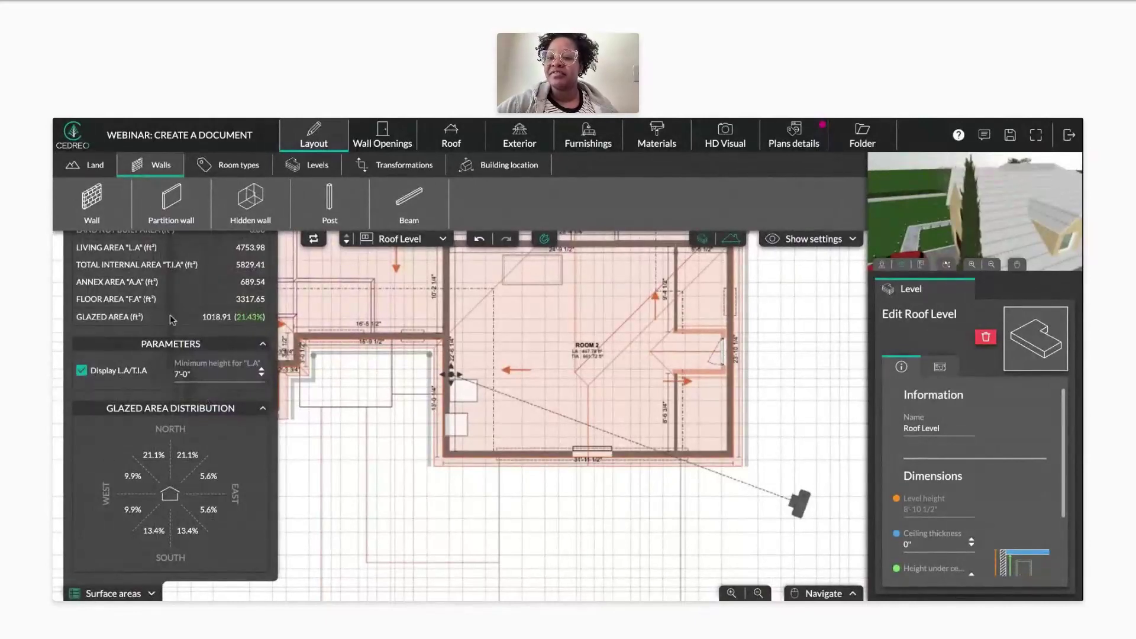
scroll(336, 373, down, 1)
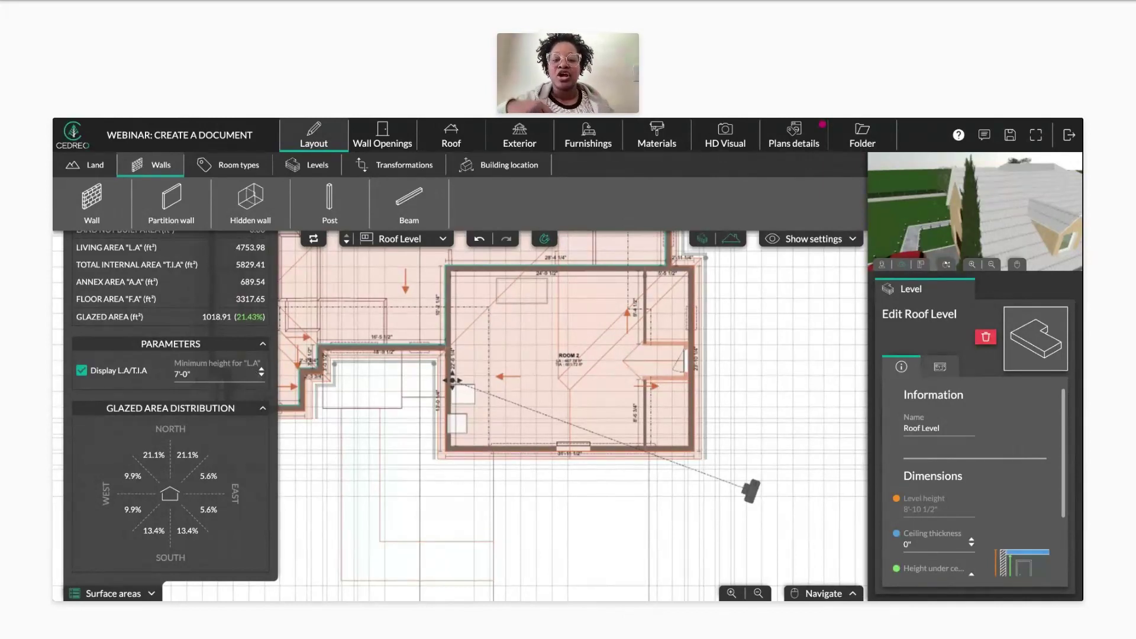
drag(397, 433, 406, 487)
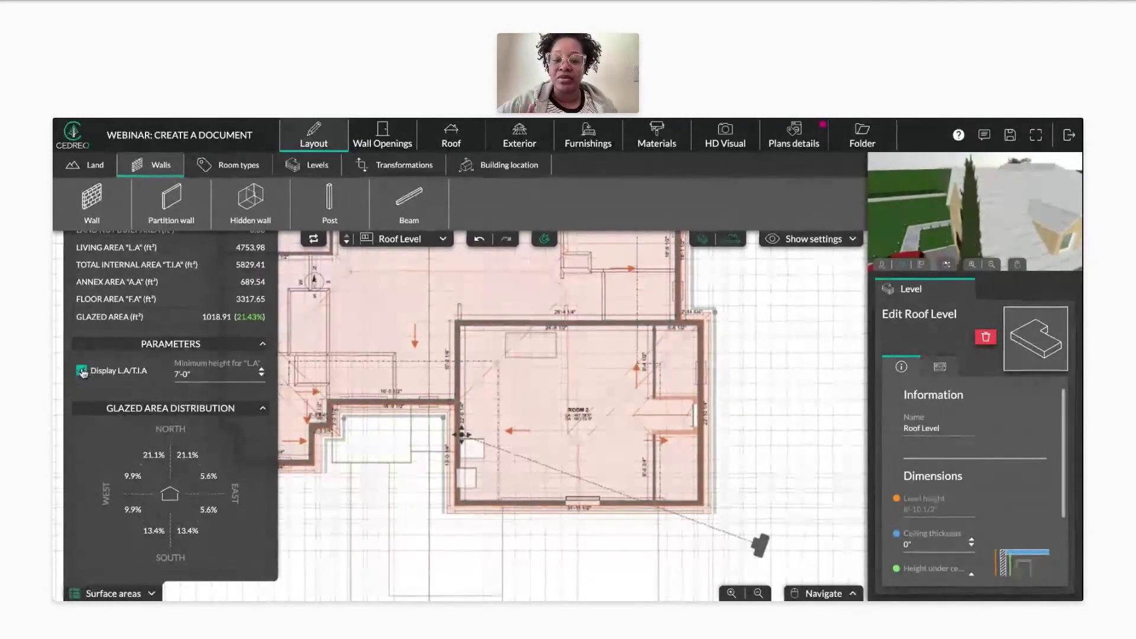
scroll(486, 361, up, 1)
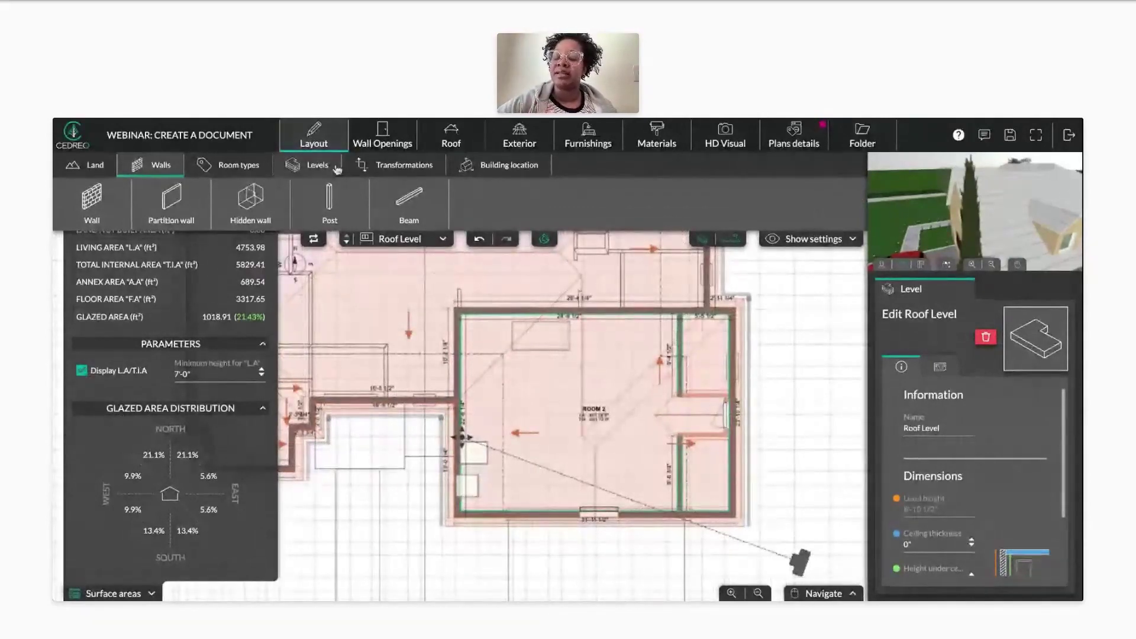
- Zoom into Room 2's area label, then uncheck Display L.A/T.I.A, leaving a single area of 5829.41 ft²
drag(593, 370, 469, 373)
scroll(471, 373, up, 3)
scroll(477, 373, up, 4)
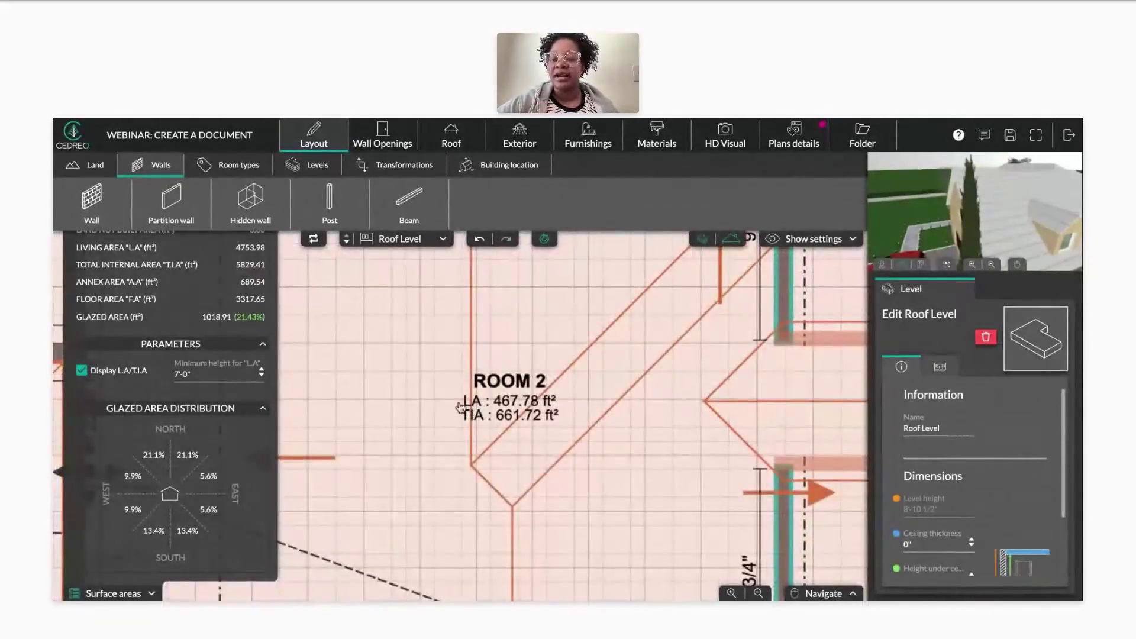
scroll(480, 426, down, 5)
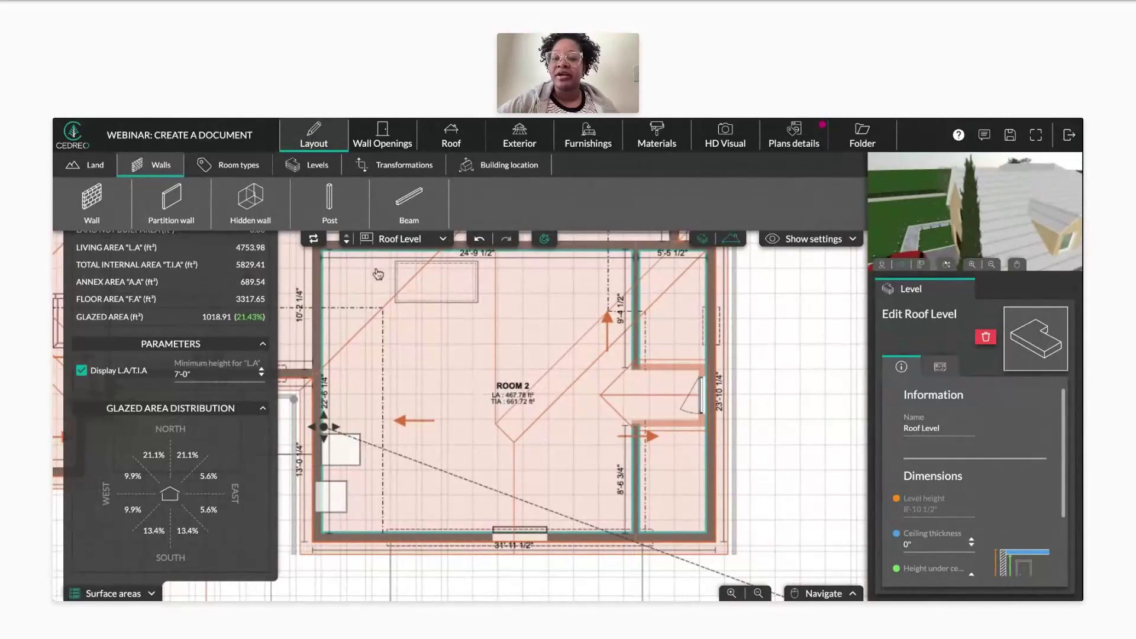
scroll(416, 300, down, 1)
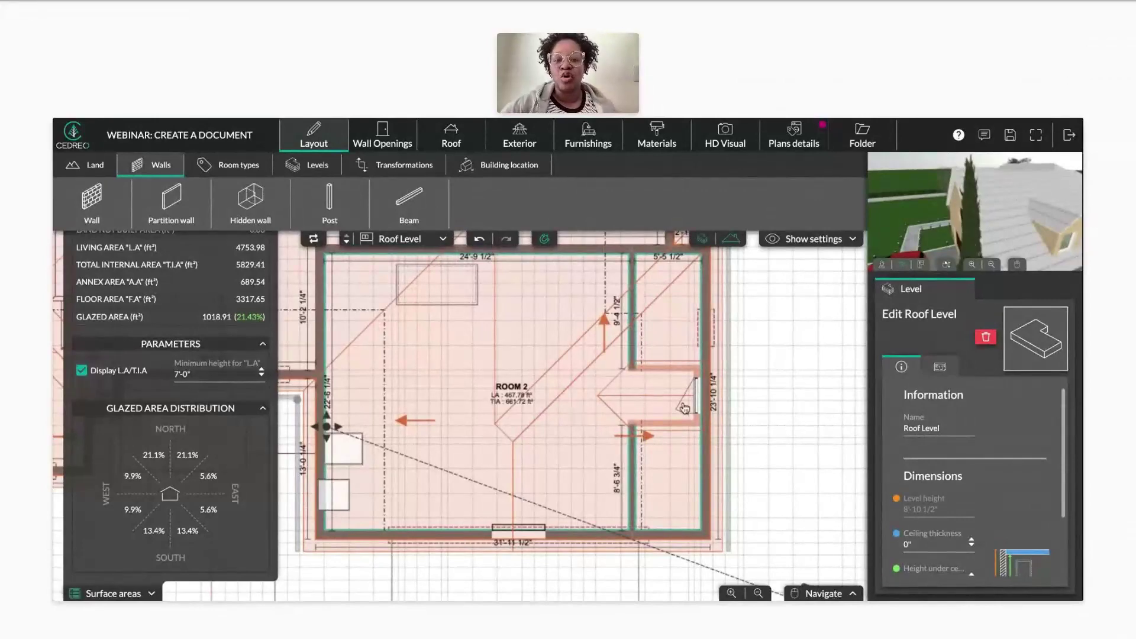
scroll(657, 487, up, 1)
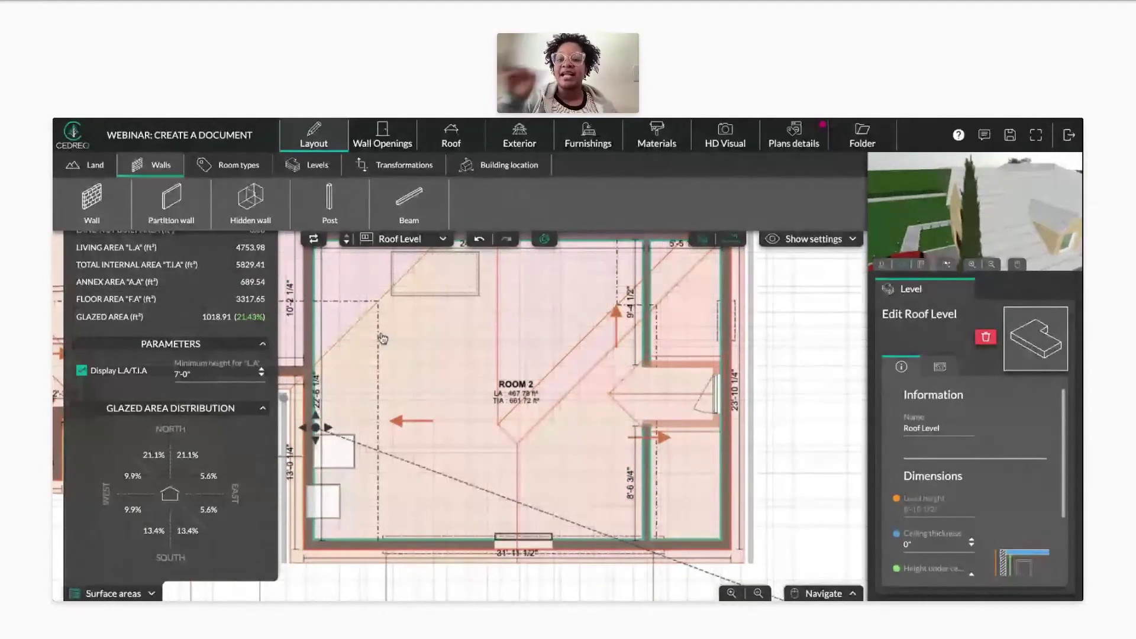
click(99, 375)
- Re-check Display L.A/T.I.A so Room 2 shows 467.78 ft² living and 661.72 ft² internal
scroll(580, 448, down, 1)
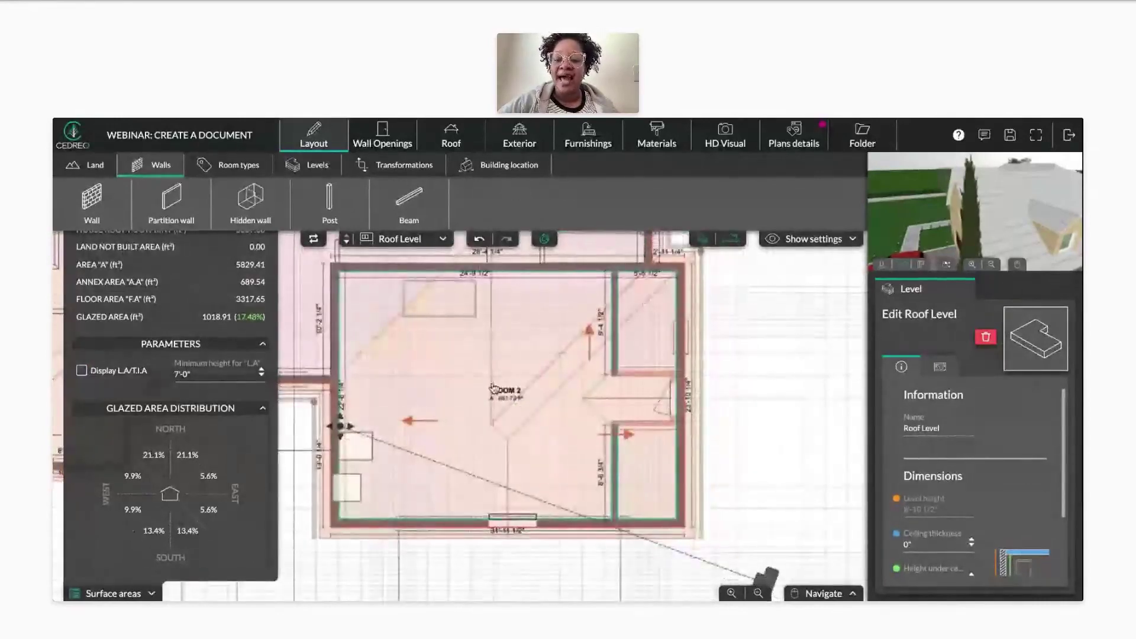
drag(501, 392, 540, 448)
scroll(491, 432, up, 1)
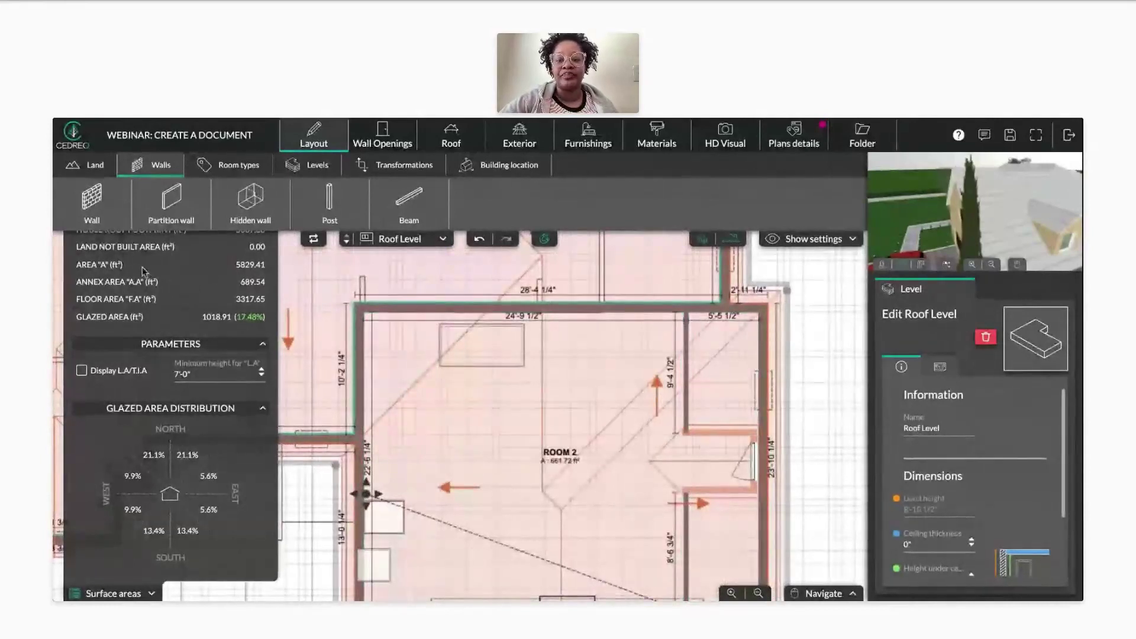
drag(615, 446, 609, 401)
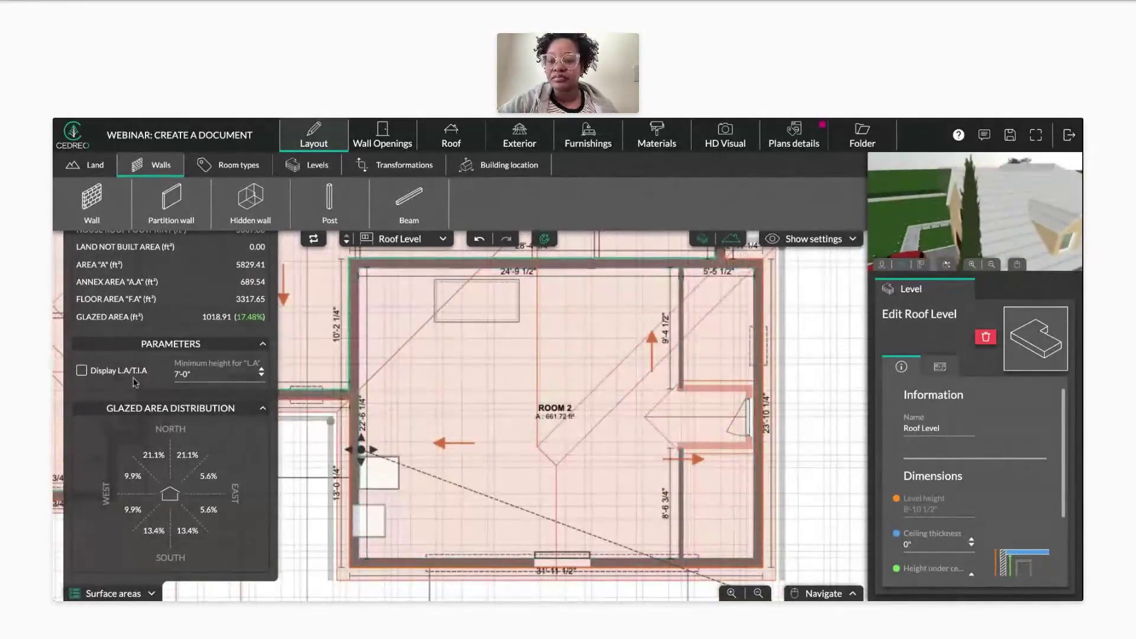
click(83, 371)
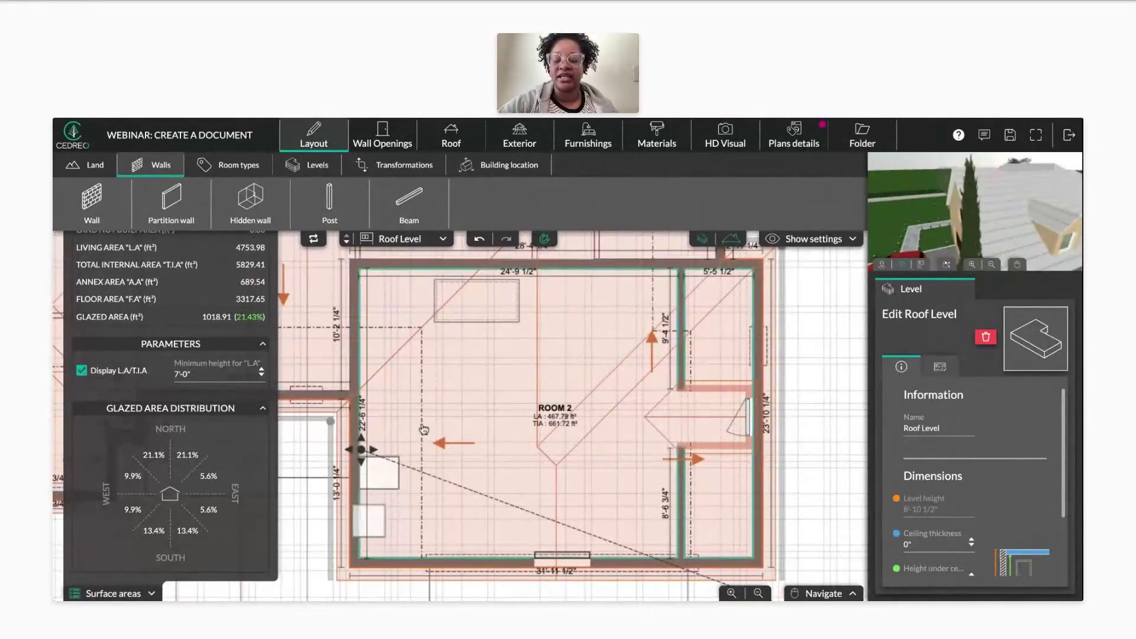
scroll(456, 441, down, 2)
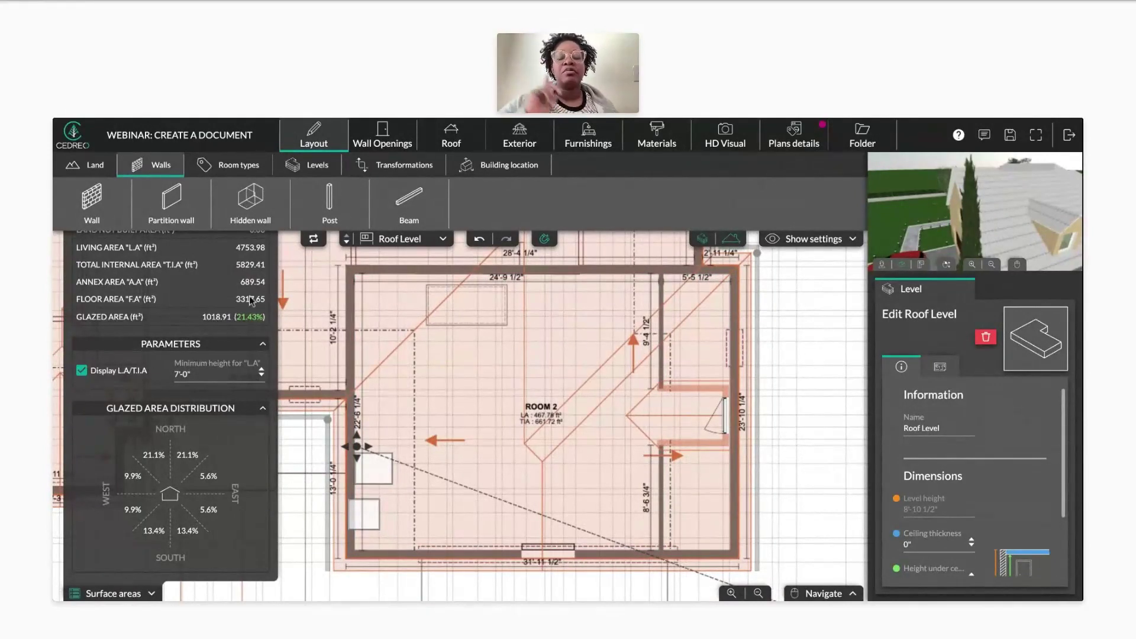
- Open the Summary surfaces table under Plans details > Surface areas
click(775, 135)
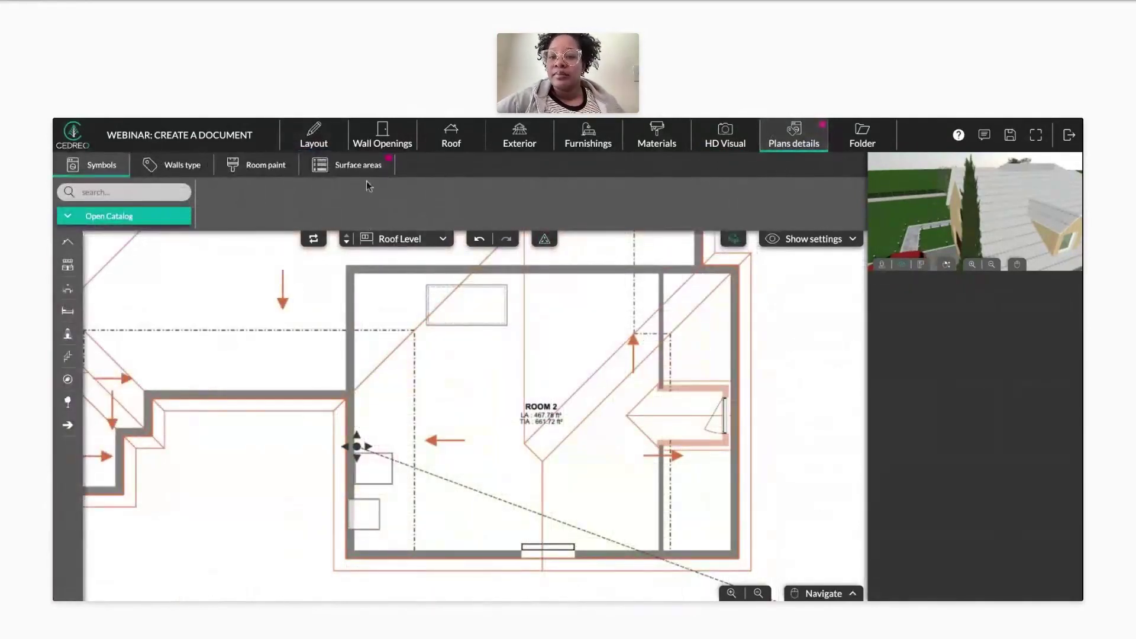
click(359, 168)
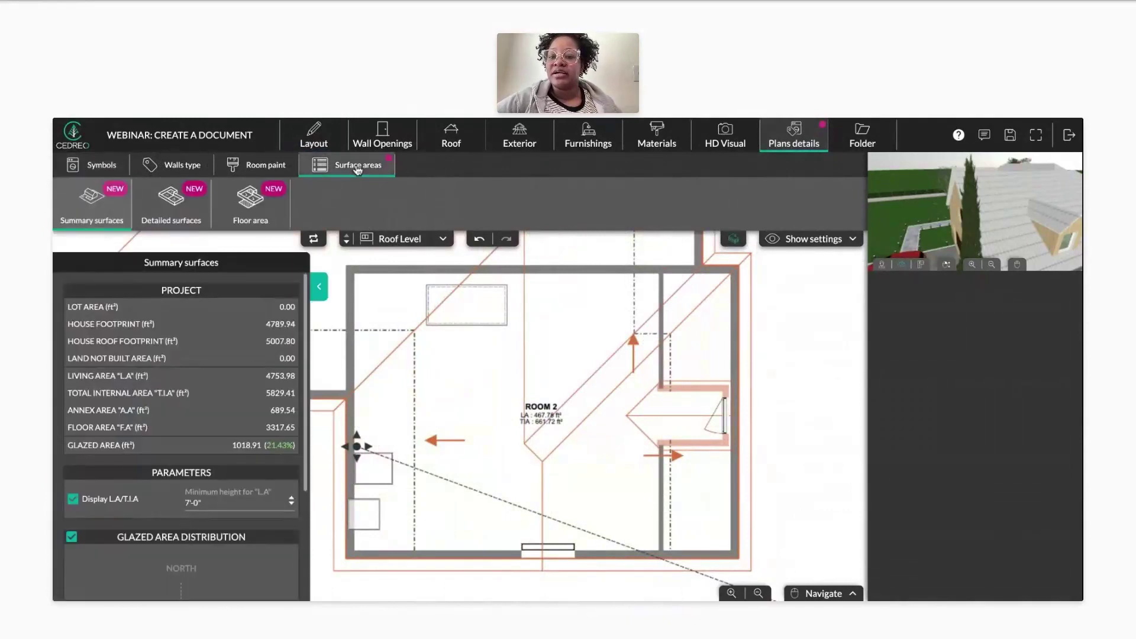
click(174, 222)
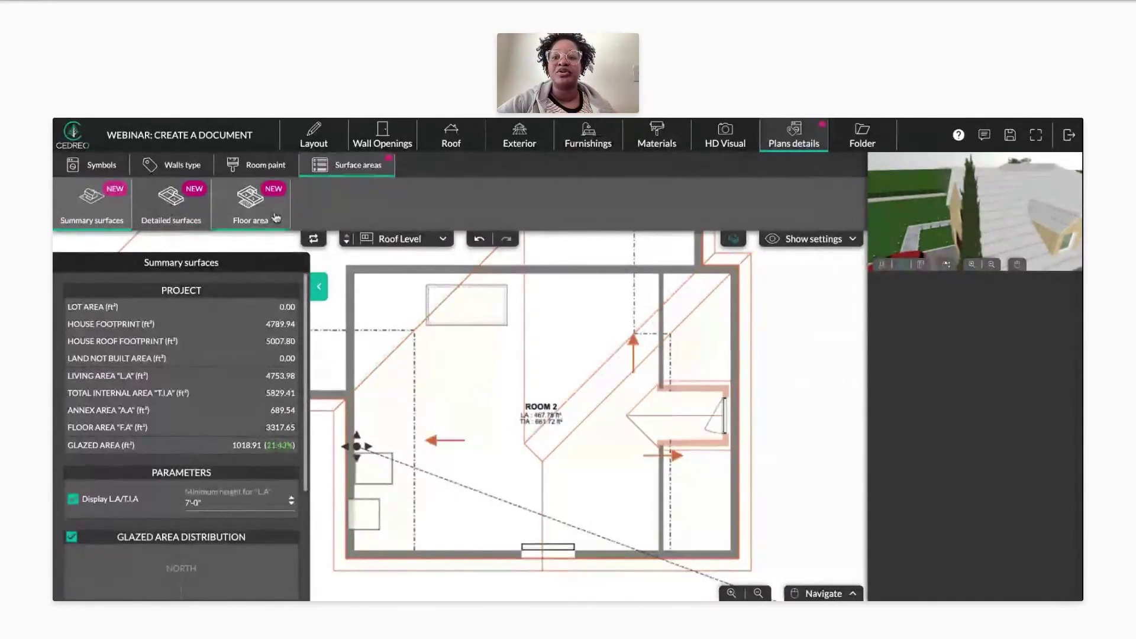
scroll(484, 421, down, 4)
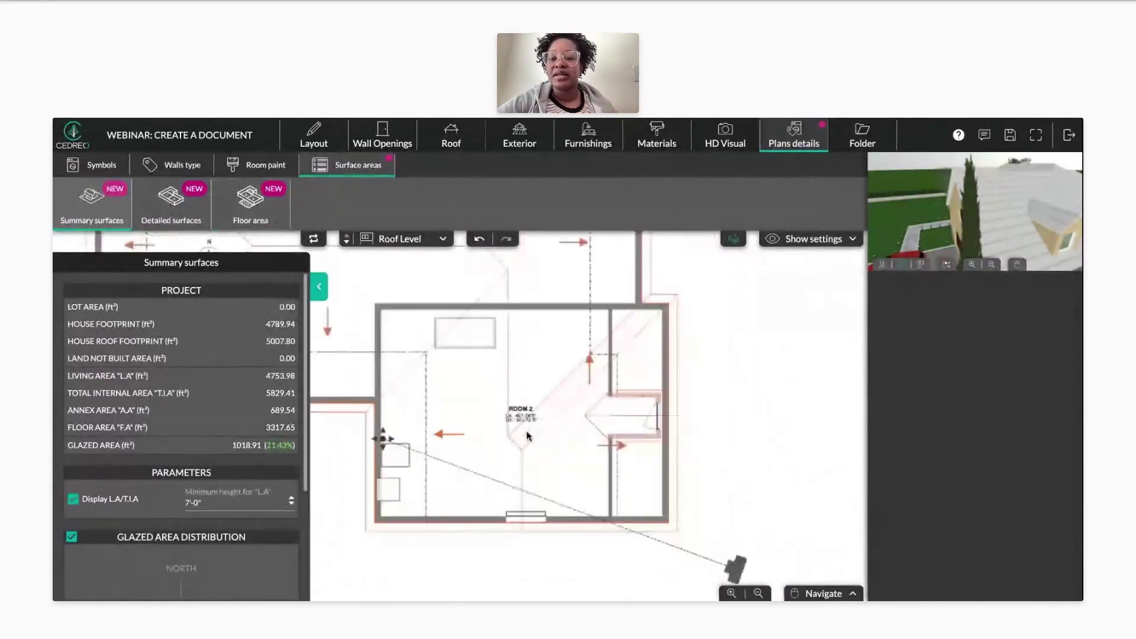
drag(482, 340, 558, 482)
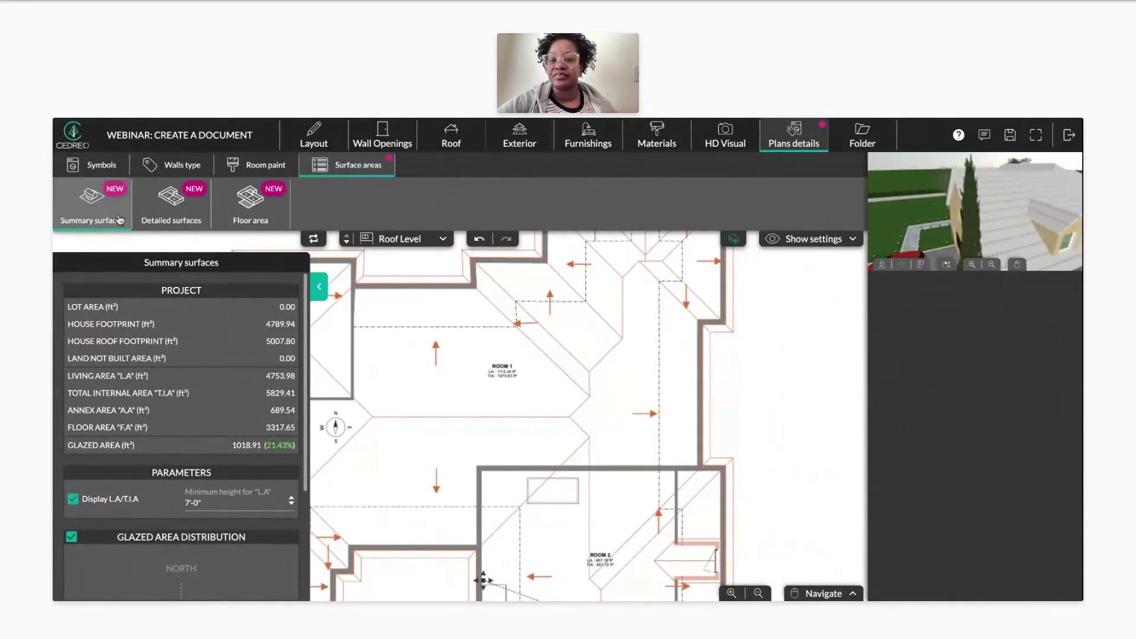
- Switch the plan to the Ground Floor level beside the surface-area summary
click(409, 239)
click(400, 284)
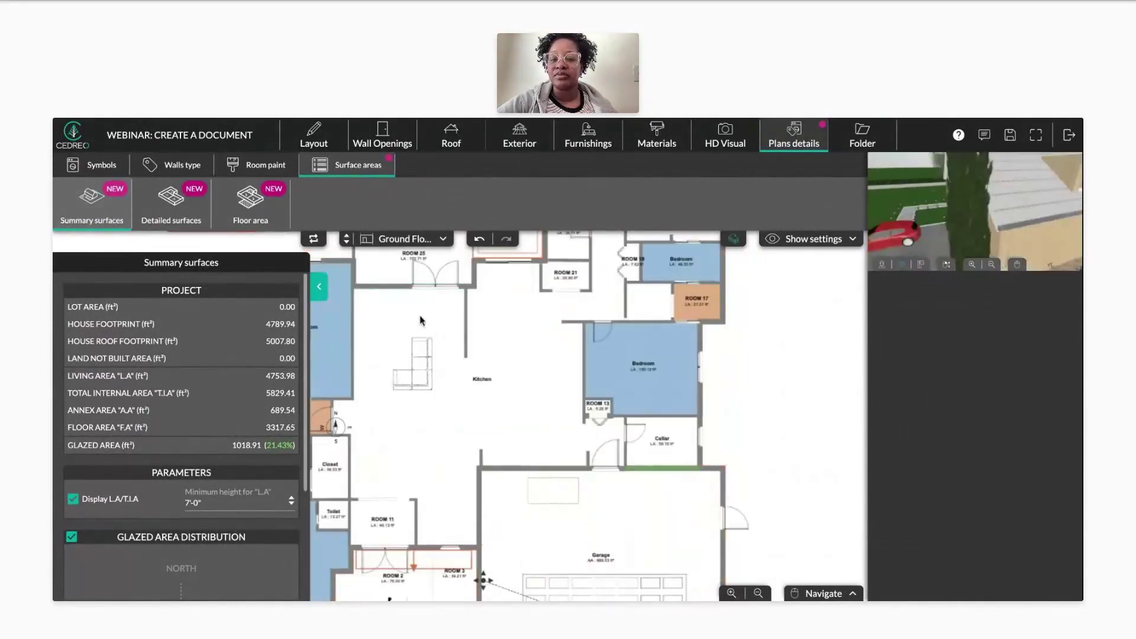
scroll(230, 388, down, 3)
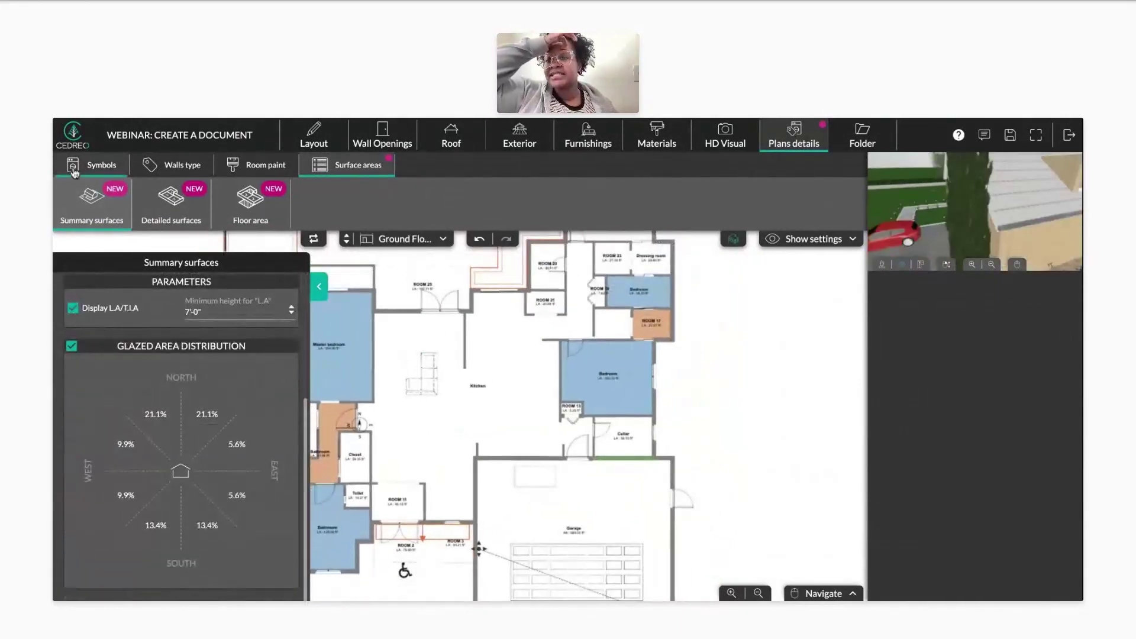
scroll(172, 374, up, 3)
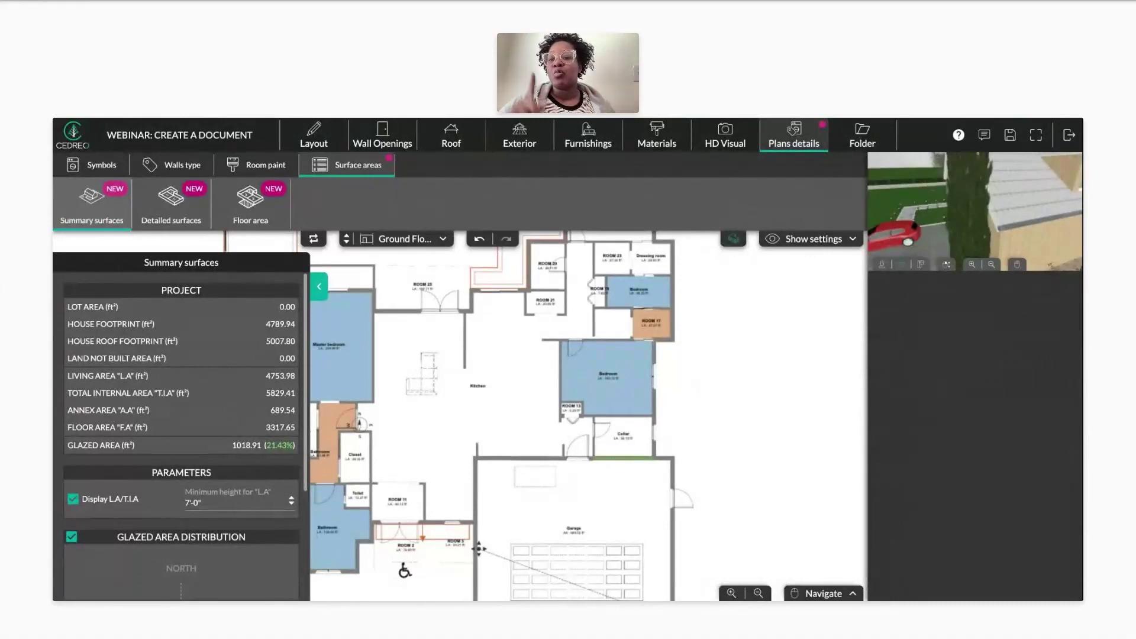
- Open Layout room types, return to the Roof Level, and choose the Hopper room type
click(306, 148)
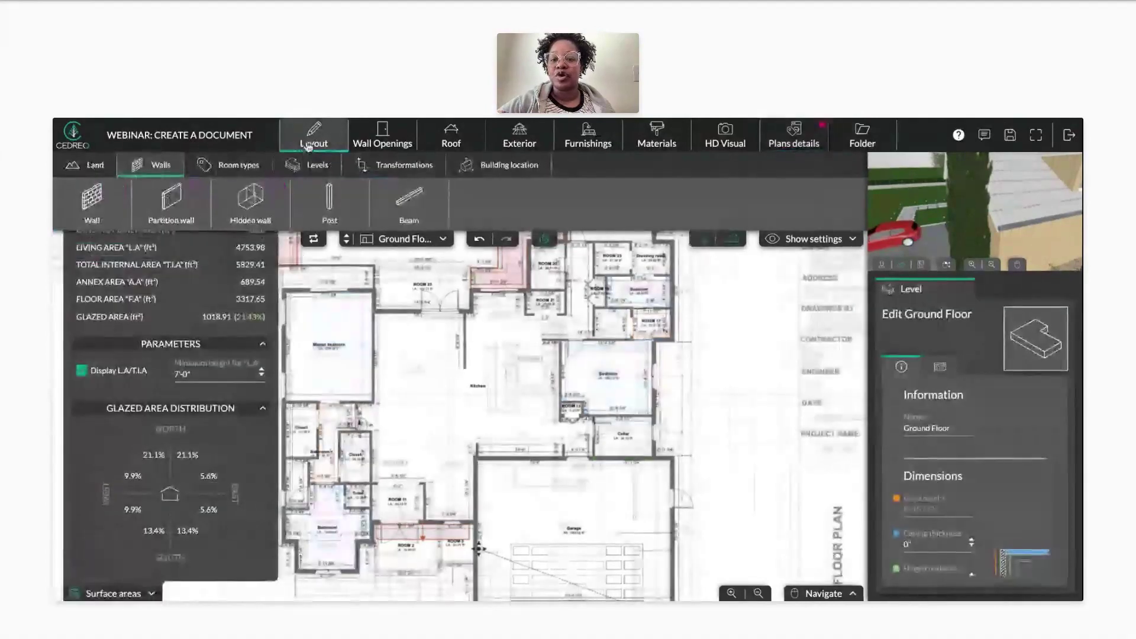
click(259, 168)
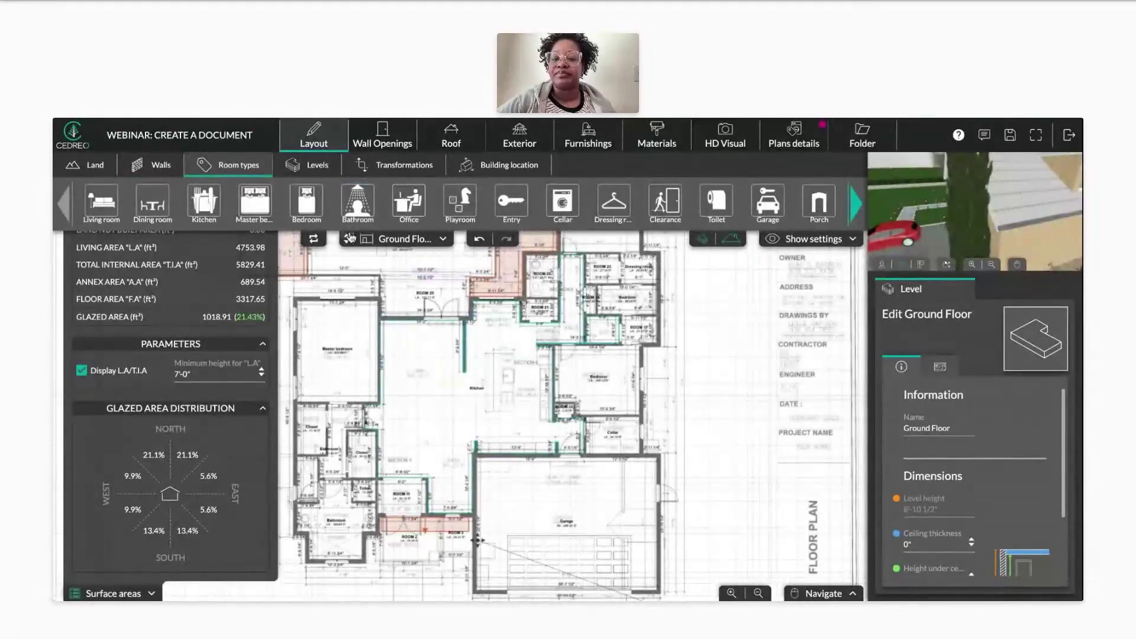
click(348, 236)
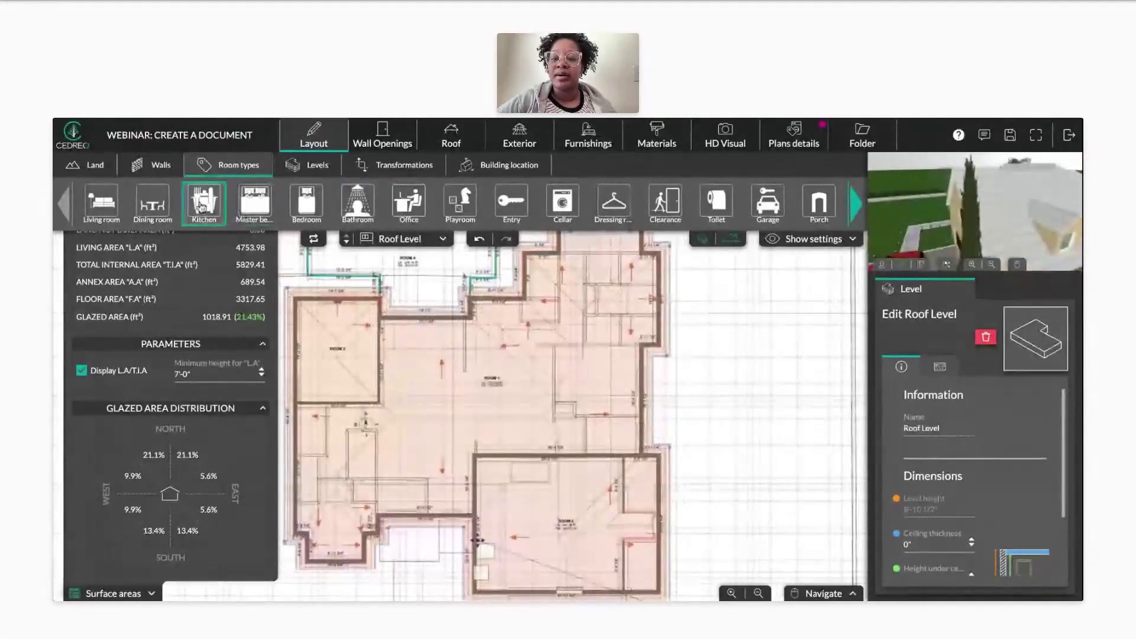
click(855, 205)
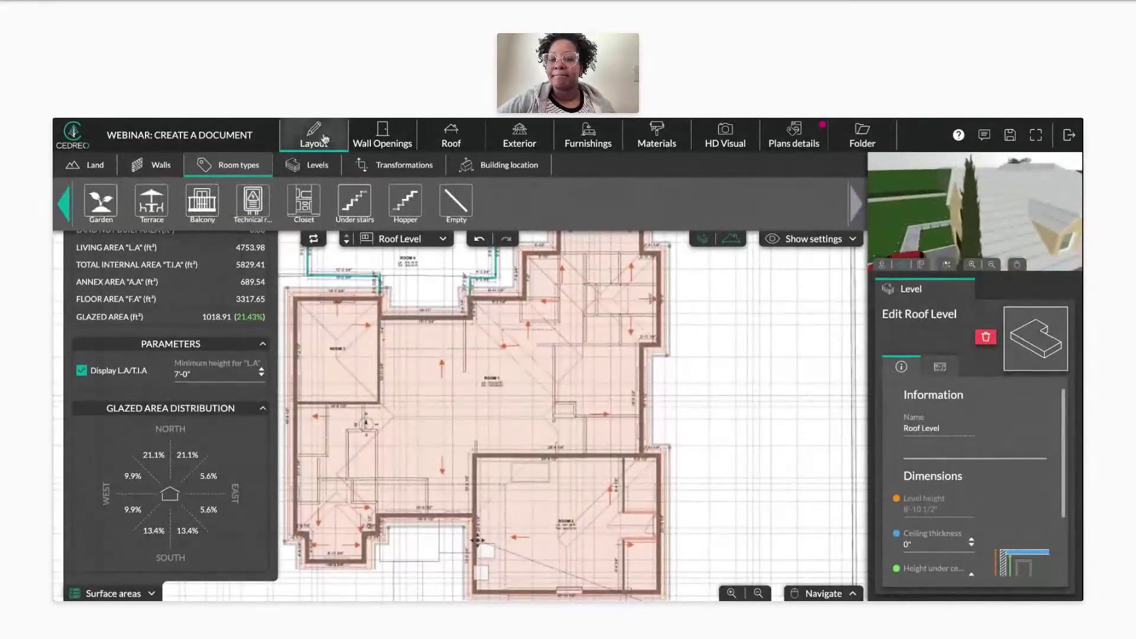
click(406, 201)
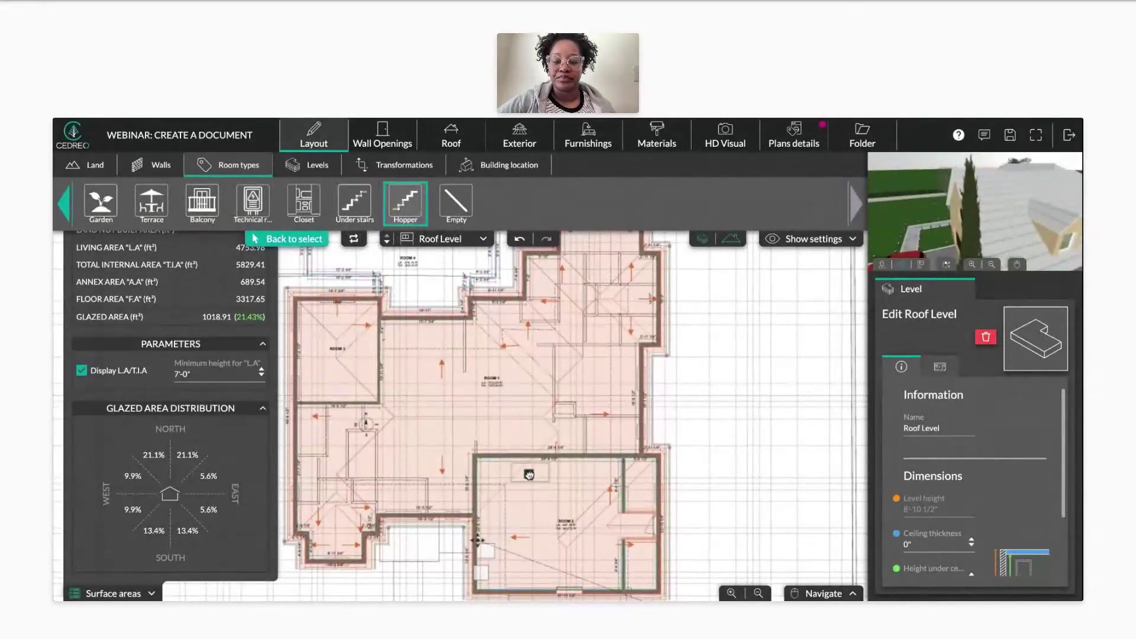
- Apply Hopper to the lower-right room, compare with undo/redo, then undo back to ROOM 2
click(529, 475)
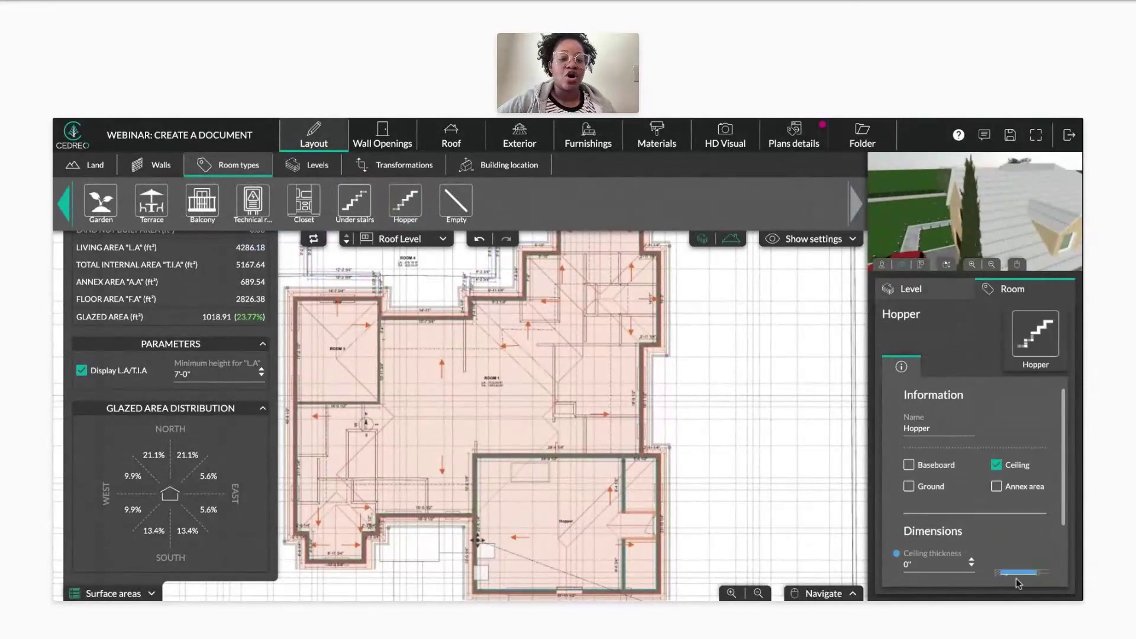
drag(569, 523, 558, 490)
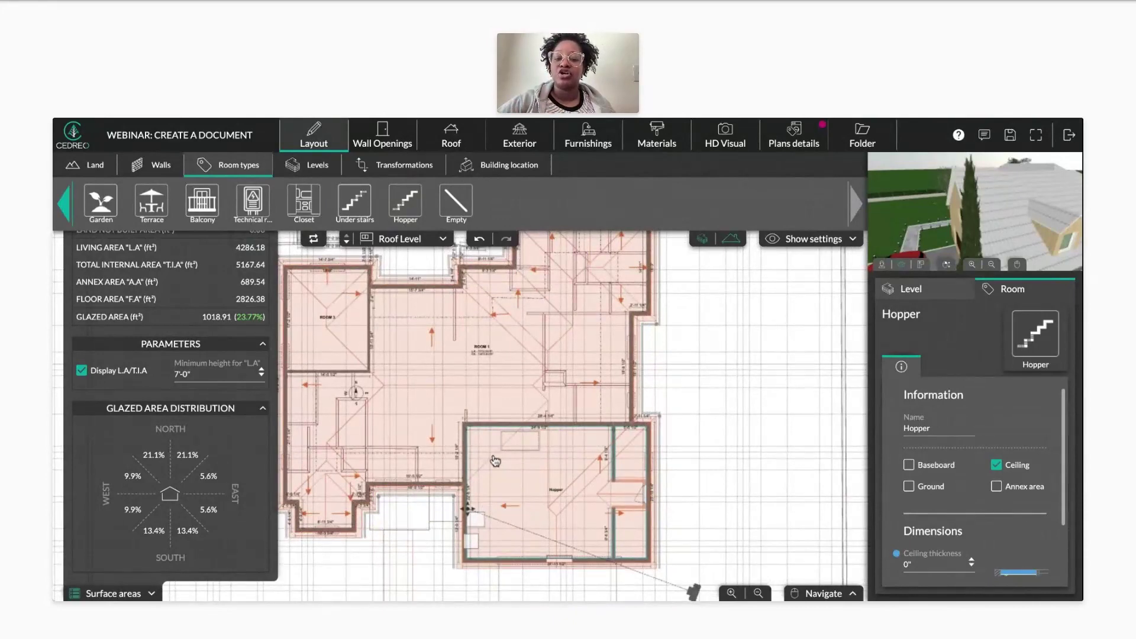
scroll(451, 403, up, 3)
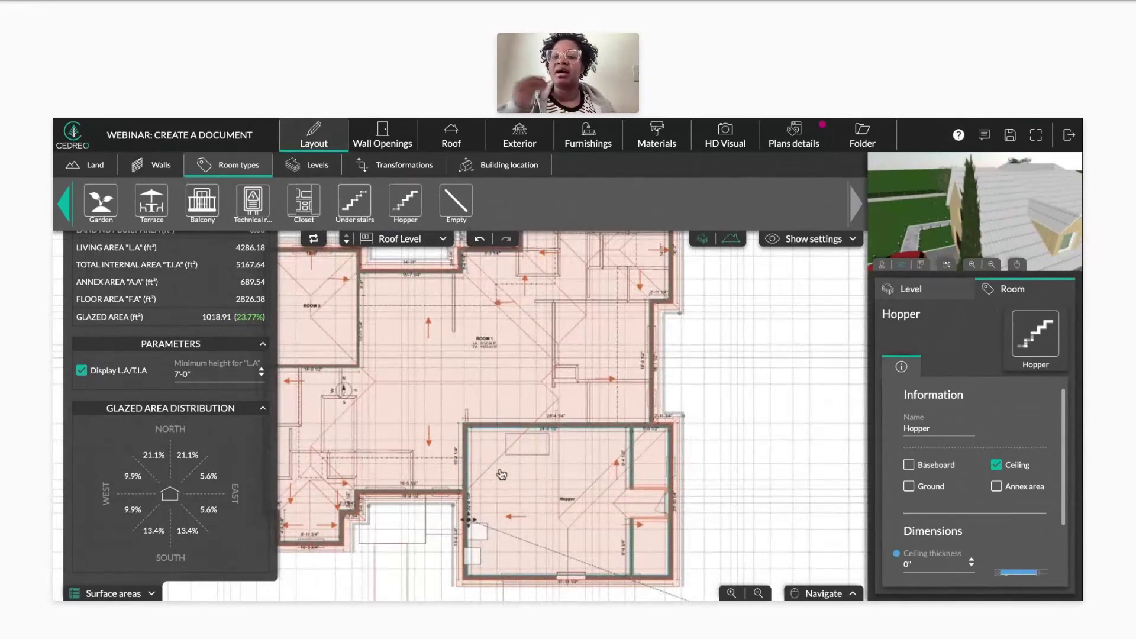
click(476, 239)
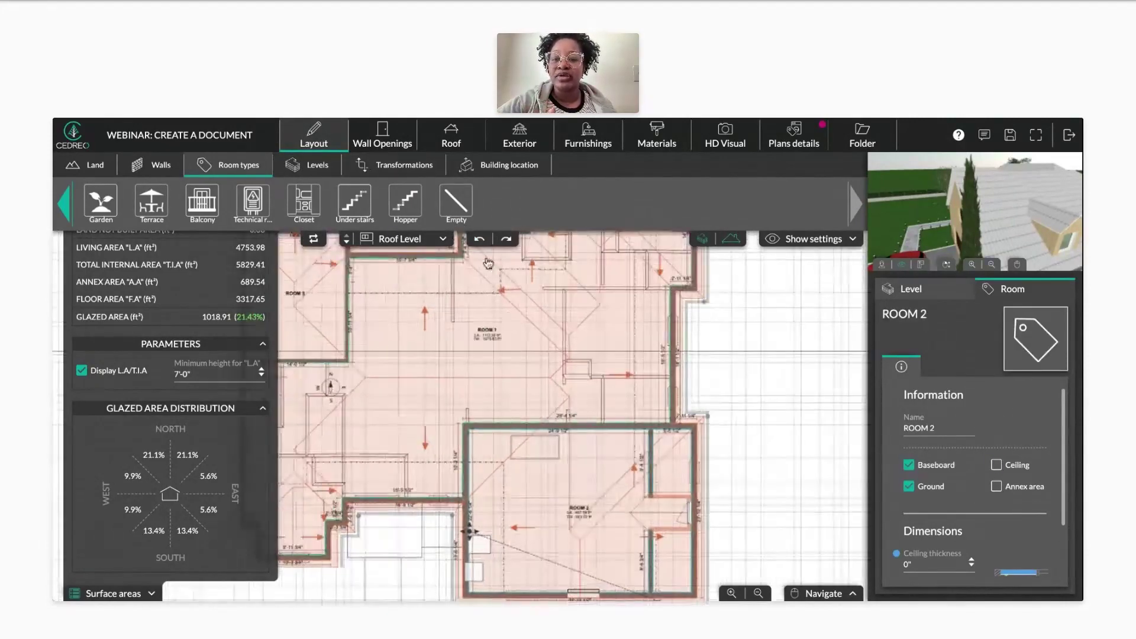
click(506, 238)
scroll(582, 396, up, 3)
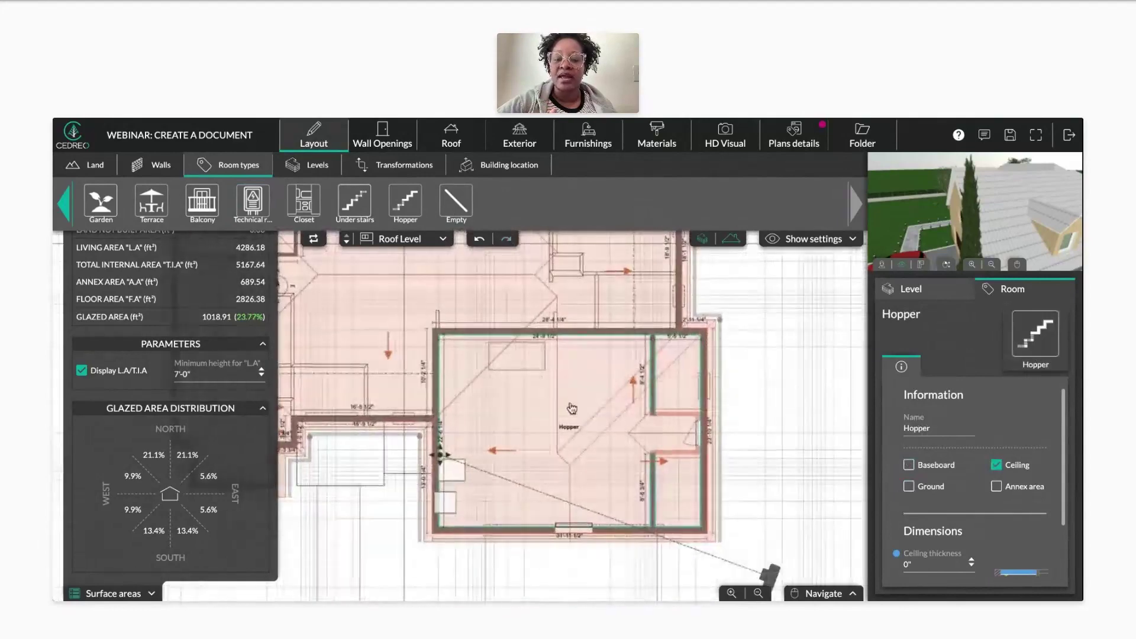
drag(566, 423, 558, 442)
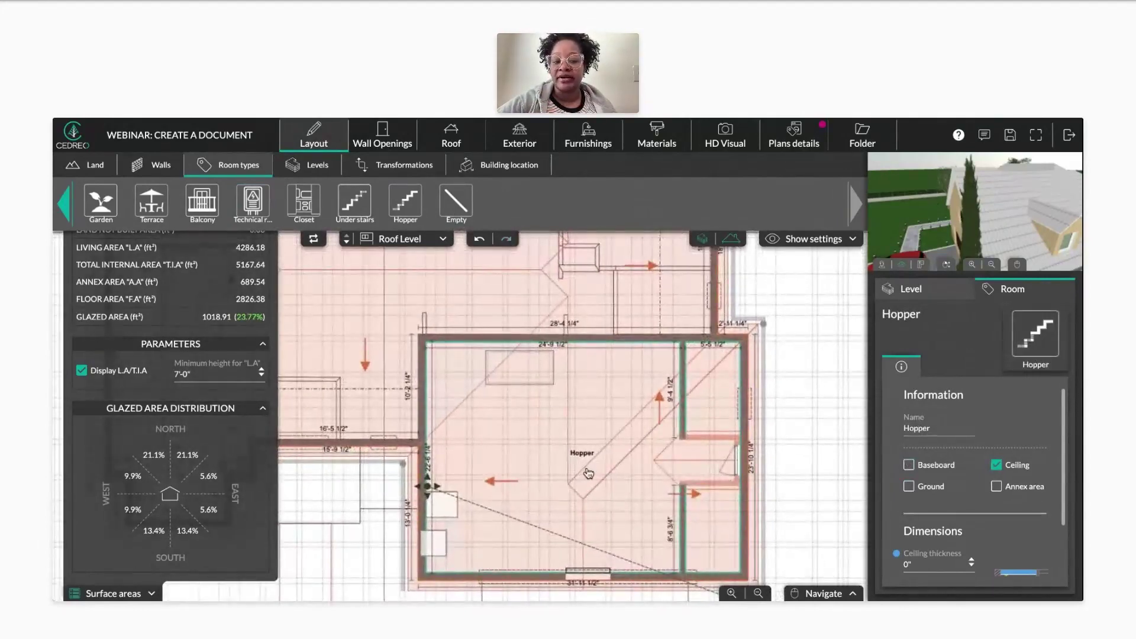
click(479, 238)
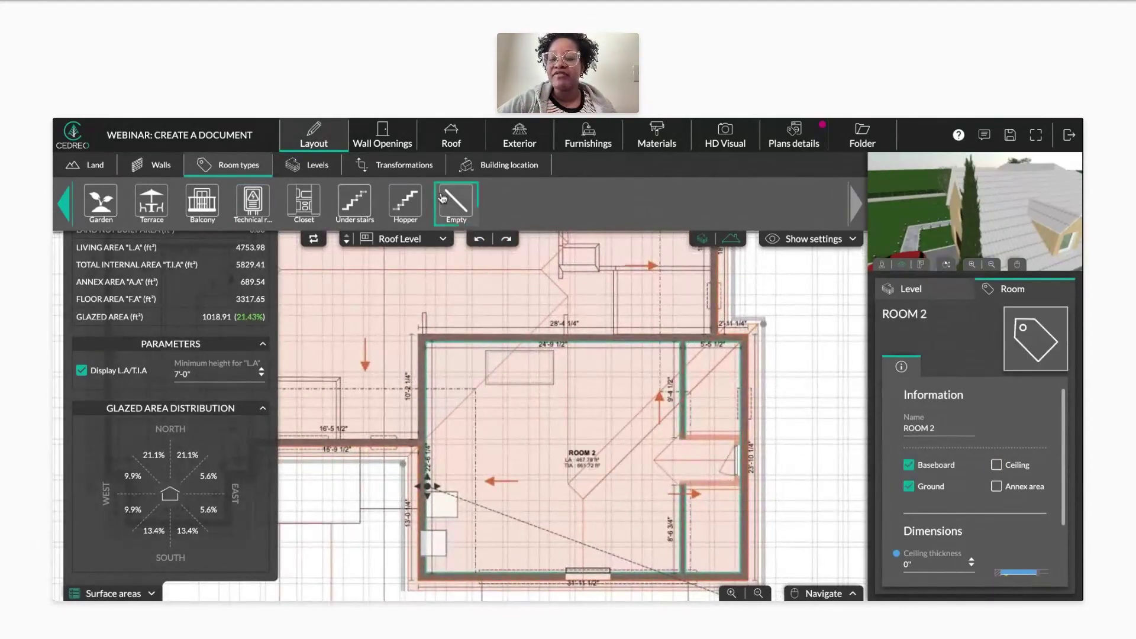
- Bring ROOM 1 into view and choose the Closet room type
scroll(536, 383, down, 2)
drag(537, 383, 586, 470)
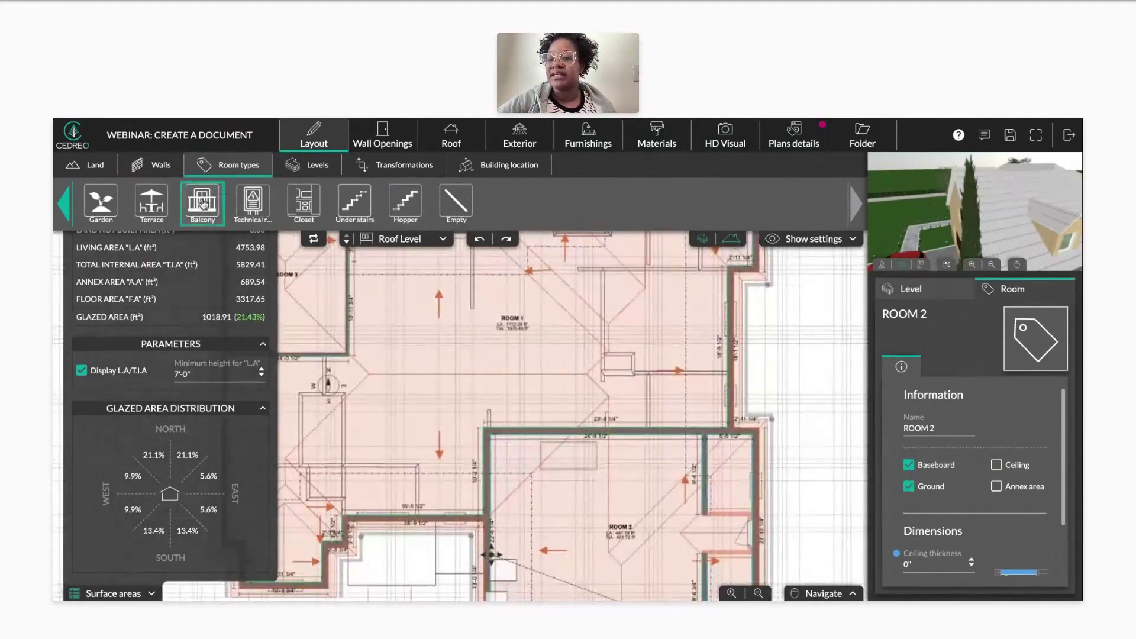
click(295, 205)
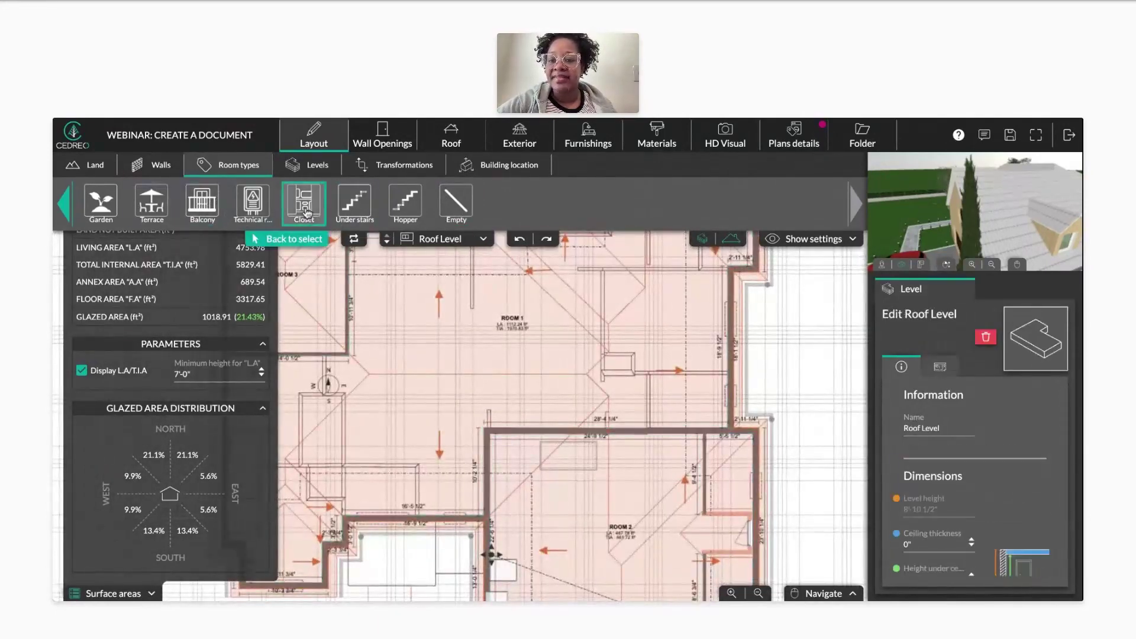
- Assign the Garage room type to ROOM 2 on the Roof Level
click(68, 207)
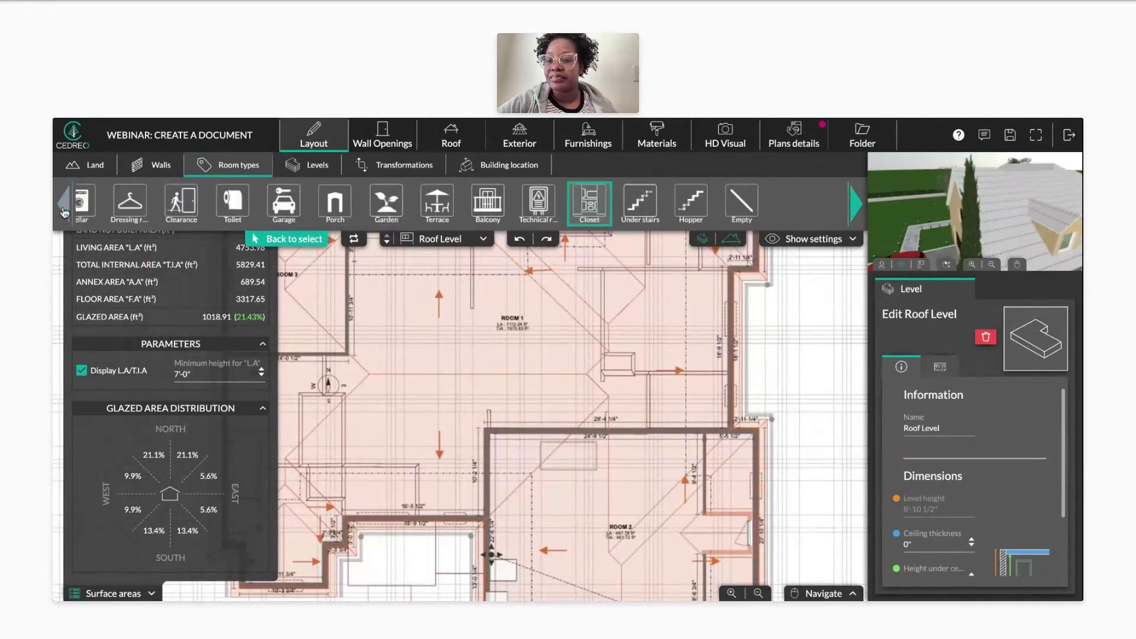
click(70, 212)
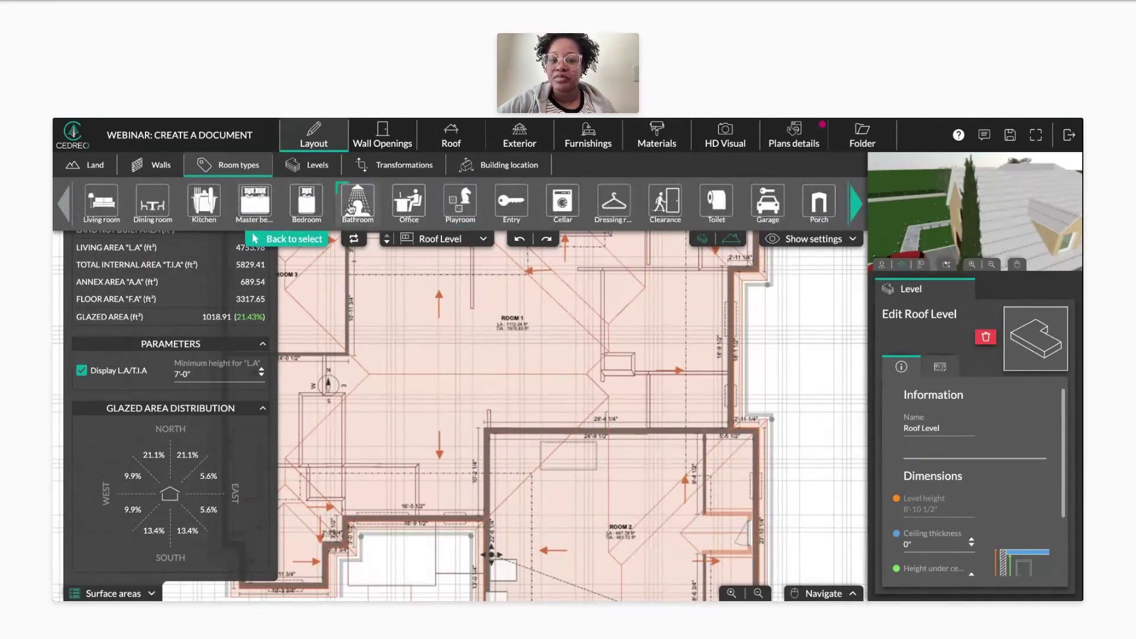
click(767, 204)
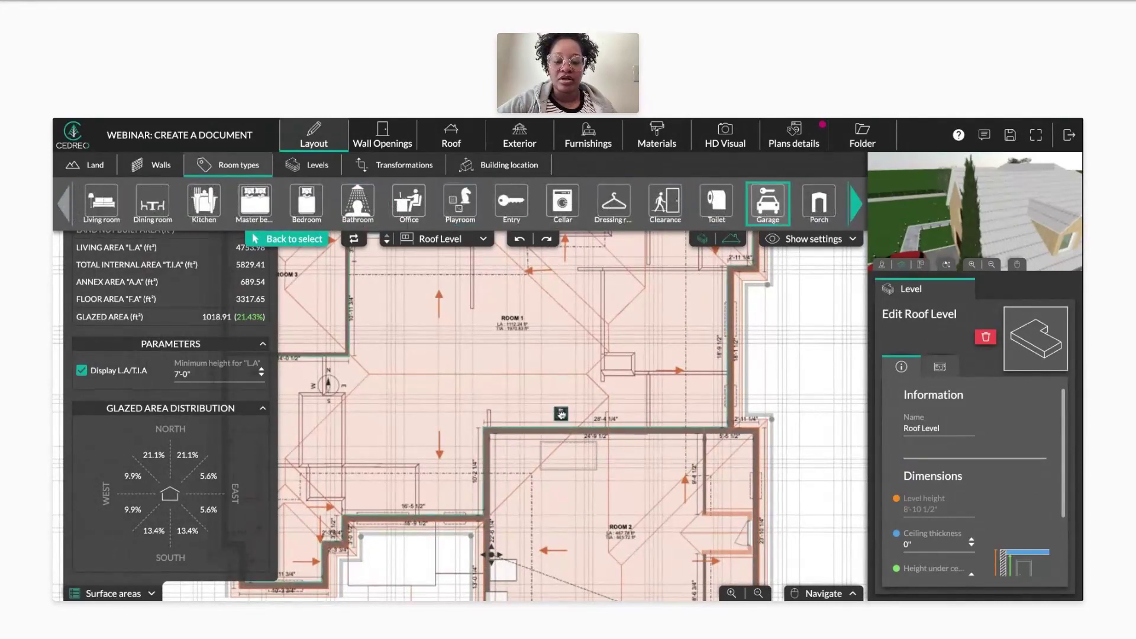
click(537, 504)
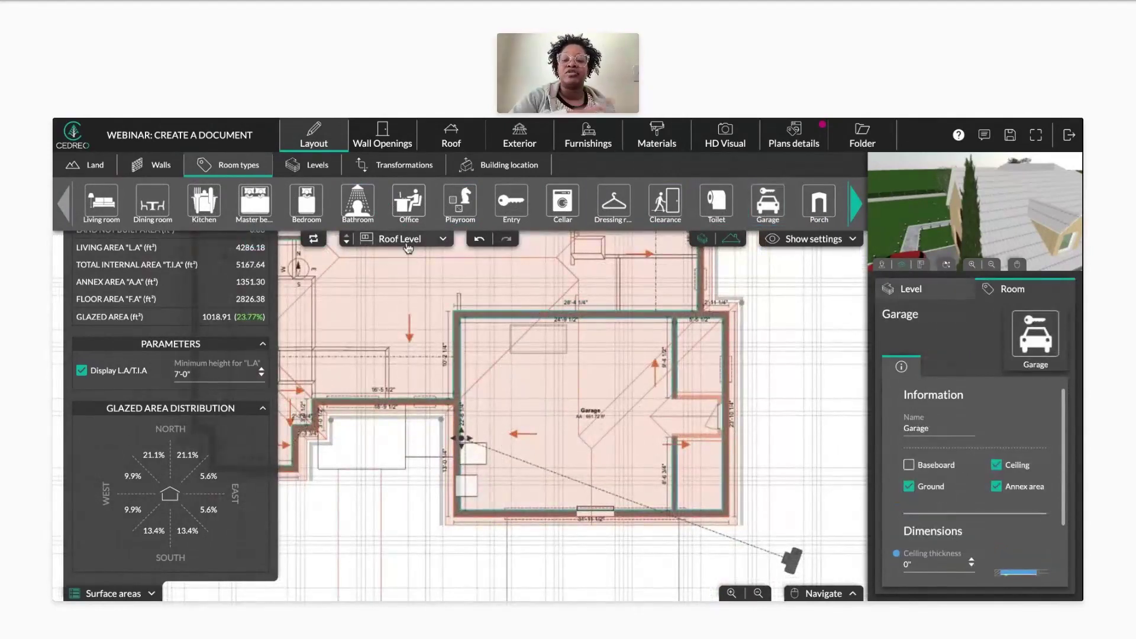
- Untick Annex area for the Garage so it lists 467.78 ft² living and 661.72 ft² internal
click(358, 202)
scroll(605, 390, up, 3)
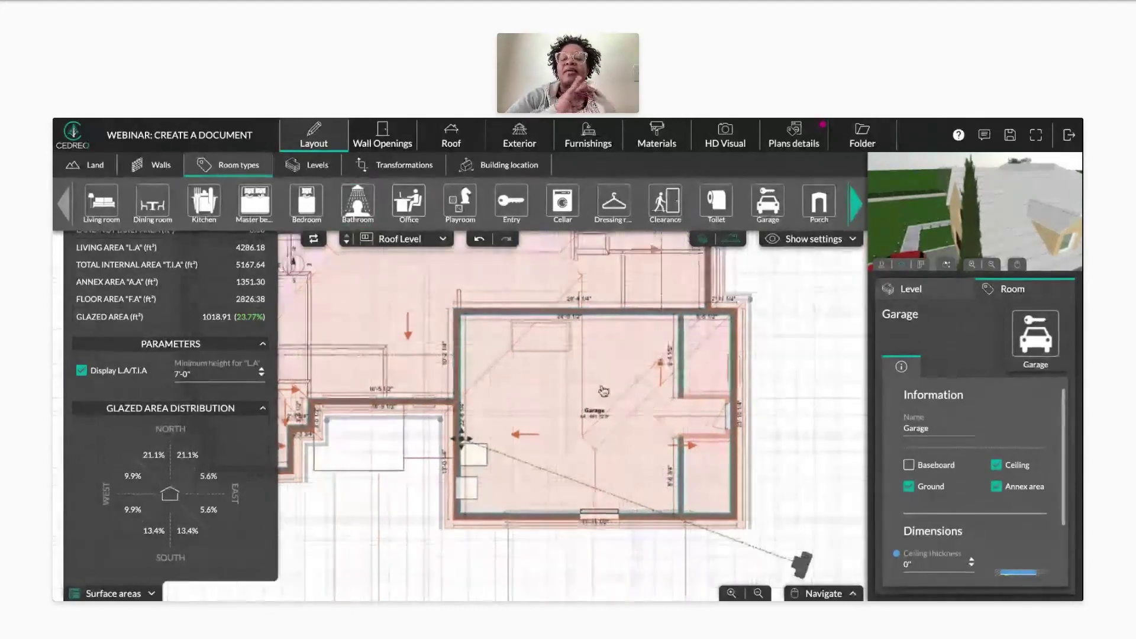
scroll(608, 387, up, 2)
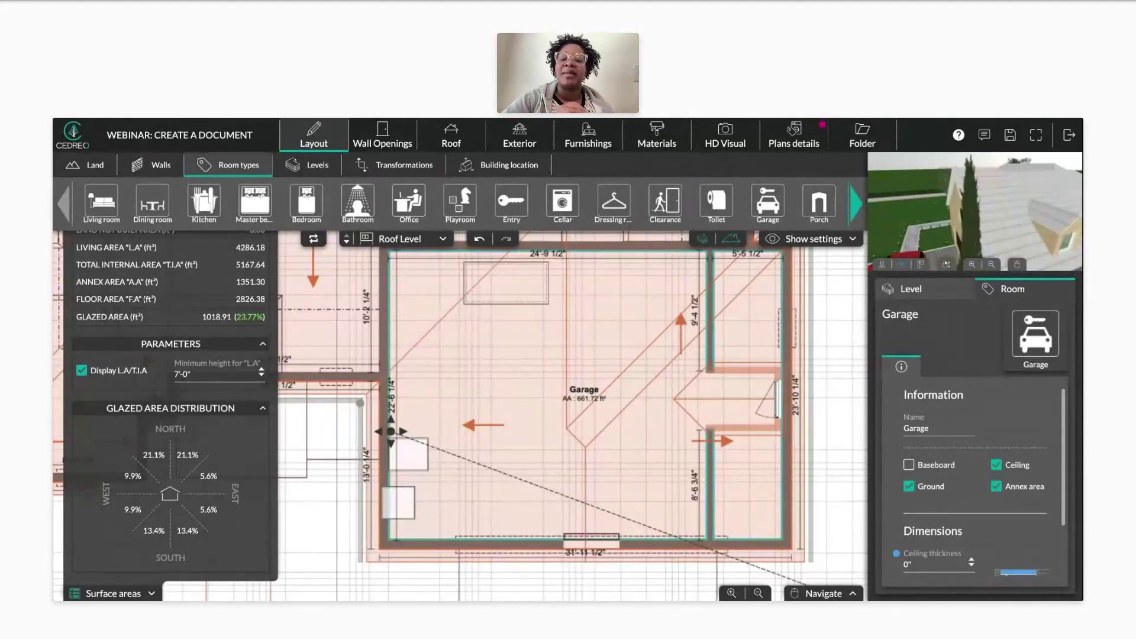
click(996, 487)
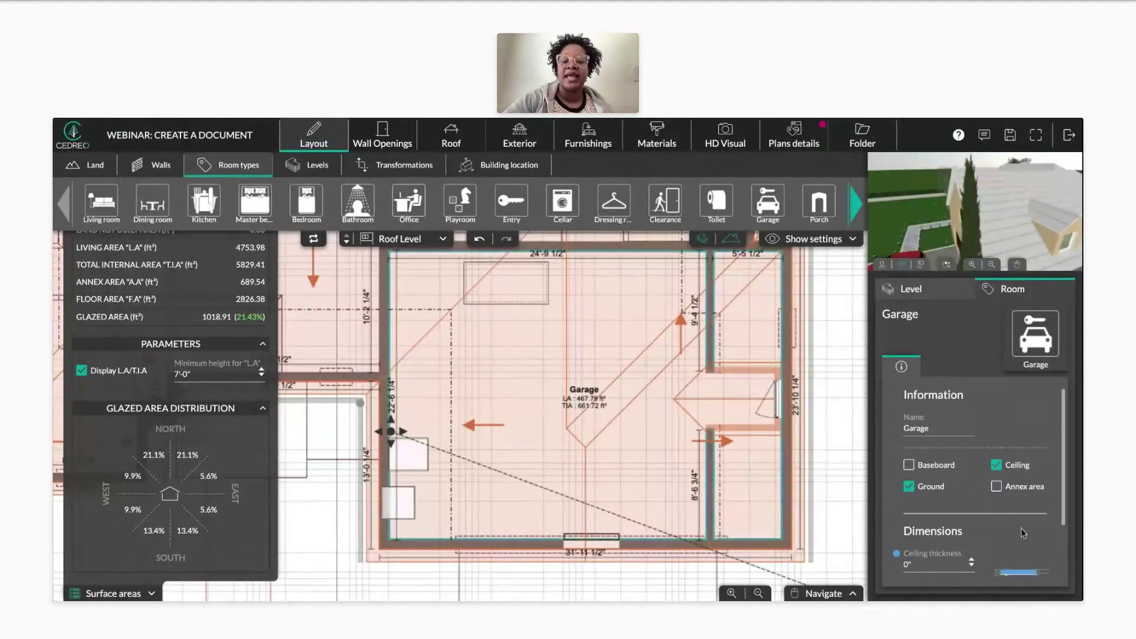
- Open Summary surfaces under Plans details and switch Display L.A/T.I.A off and back on
click(820, 138)
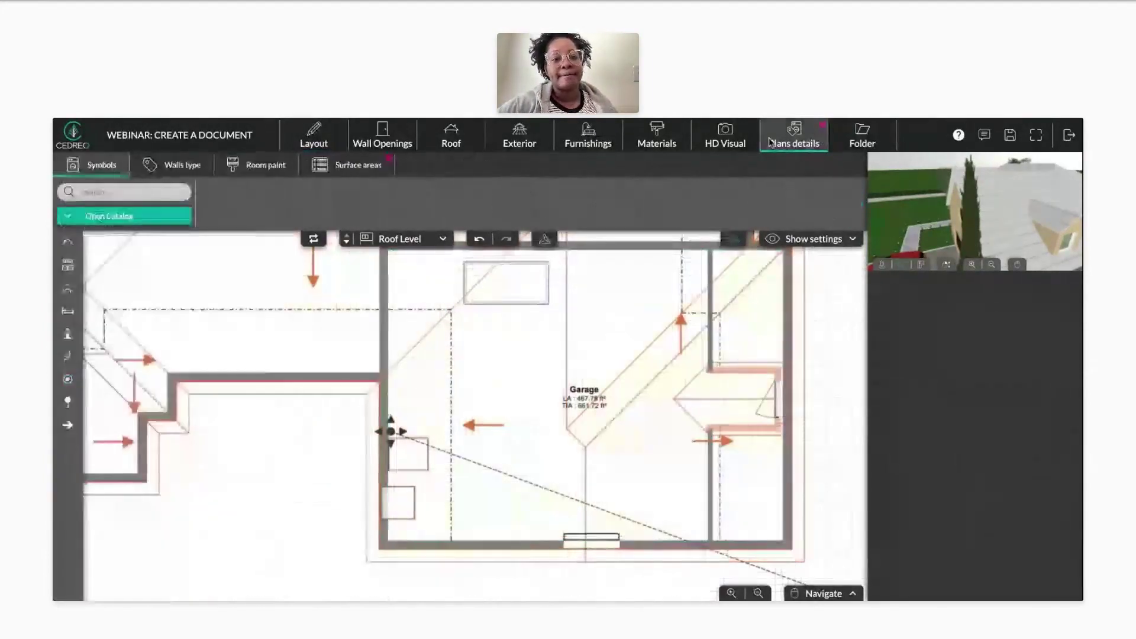
click(355, 165)
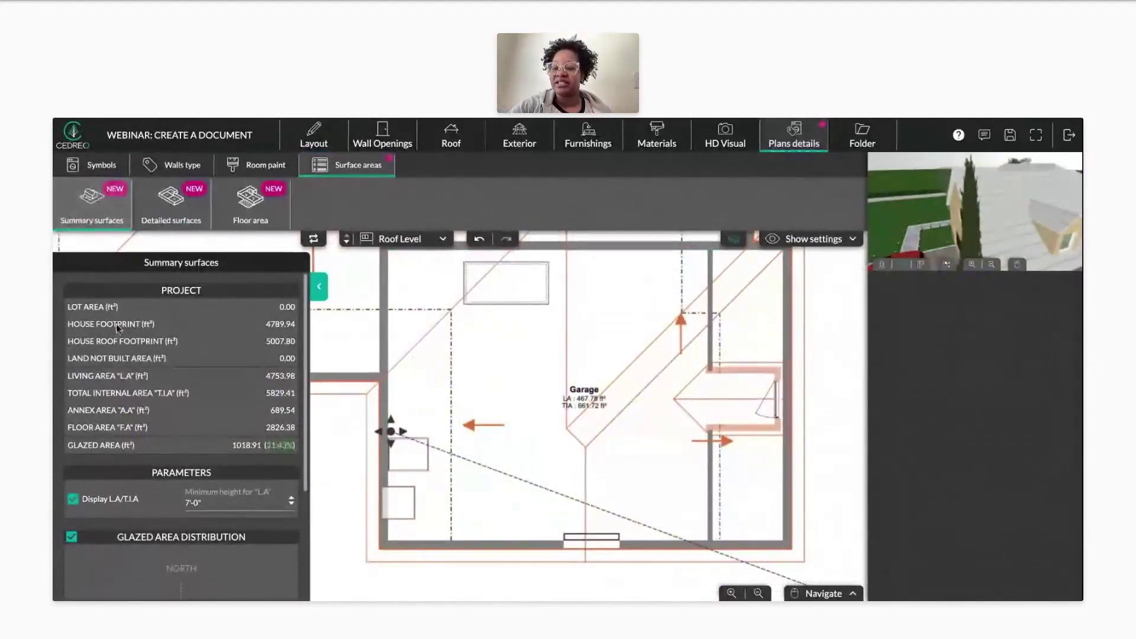
scroll(158, 399, down, 3)
scroll(159, 399, up, 3)
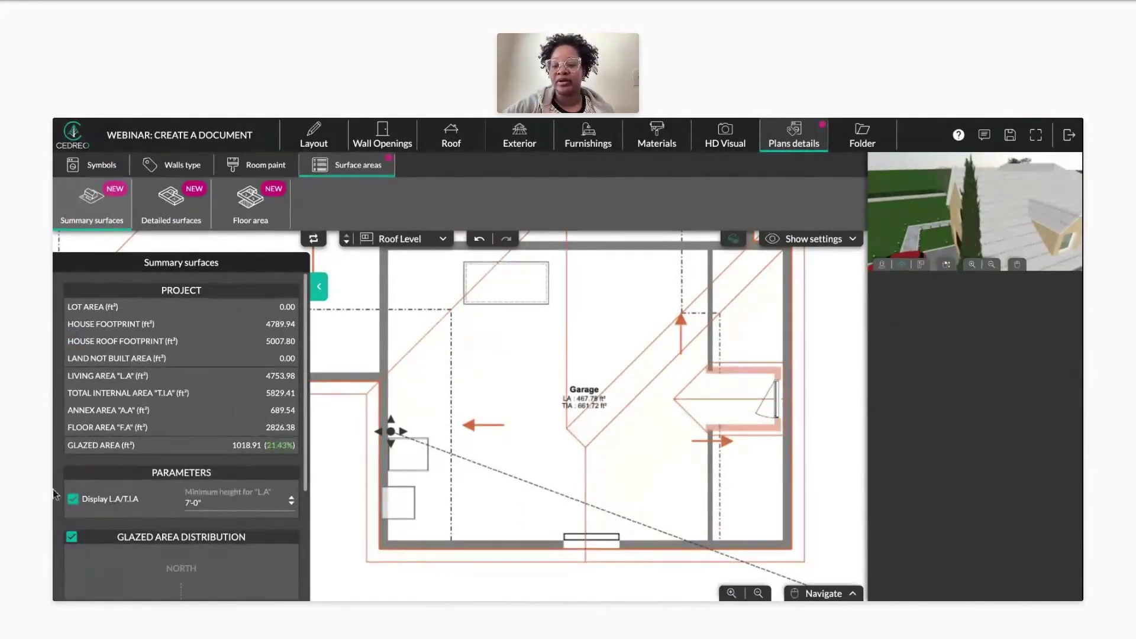
click(72, 499)
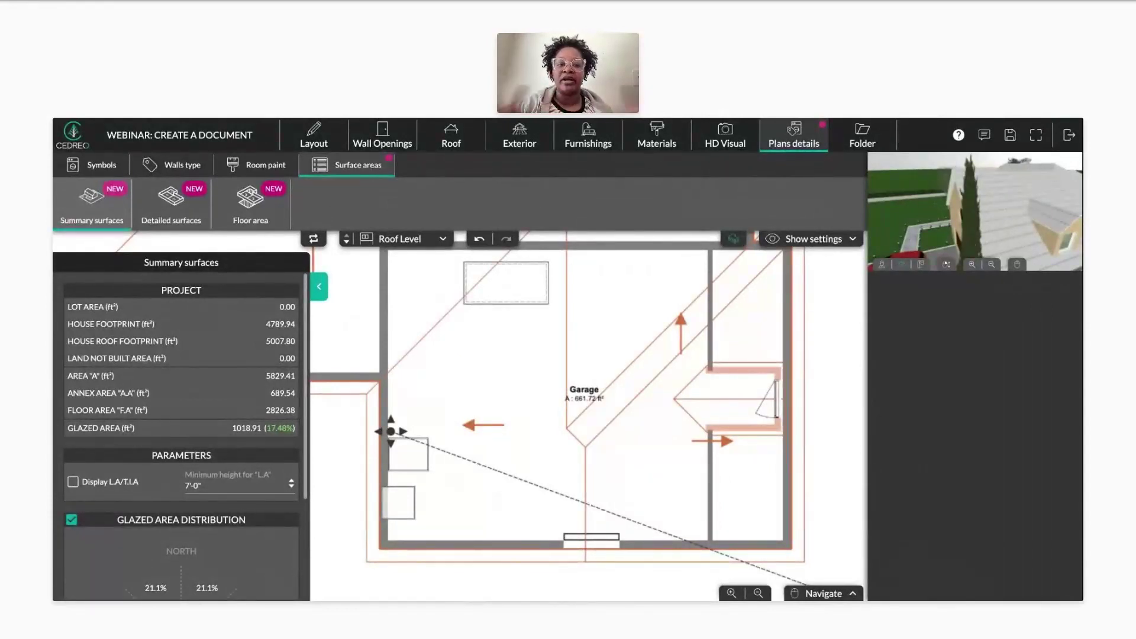
click(73, 482)
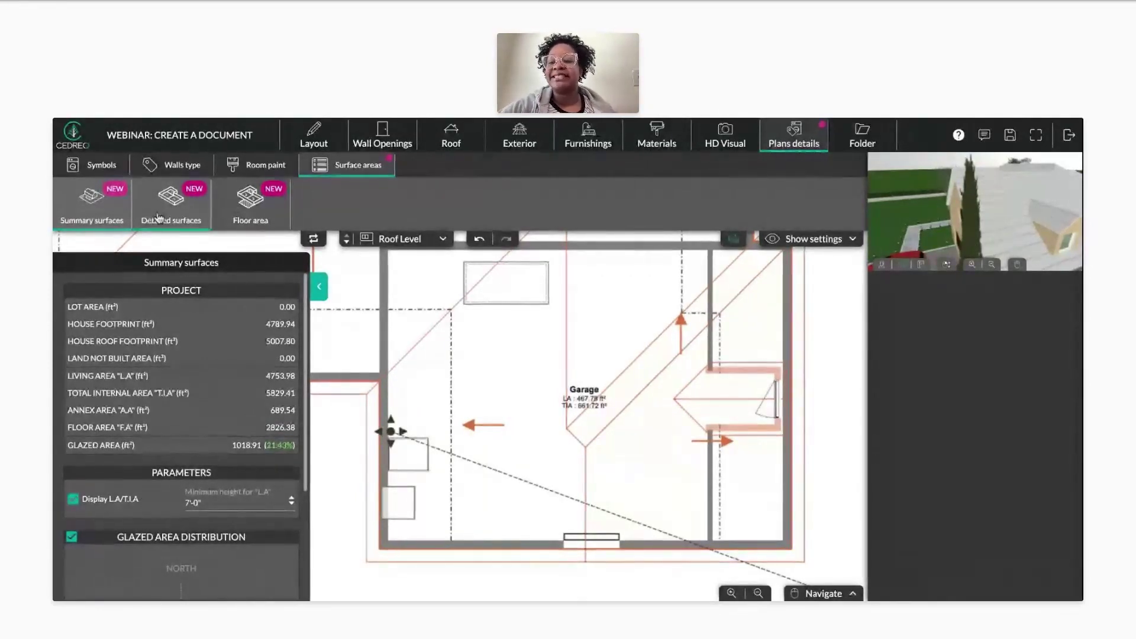
- Show the Detailed surfaces table and switch the plan to the Ground Floor
click(159, 217)
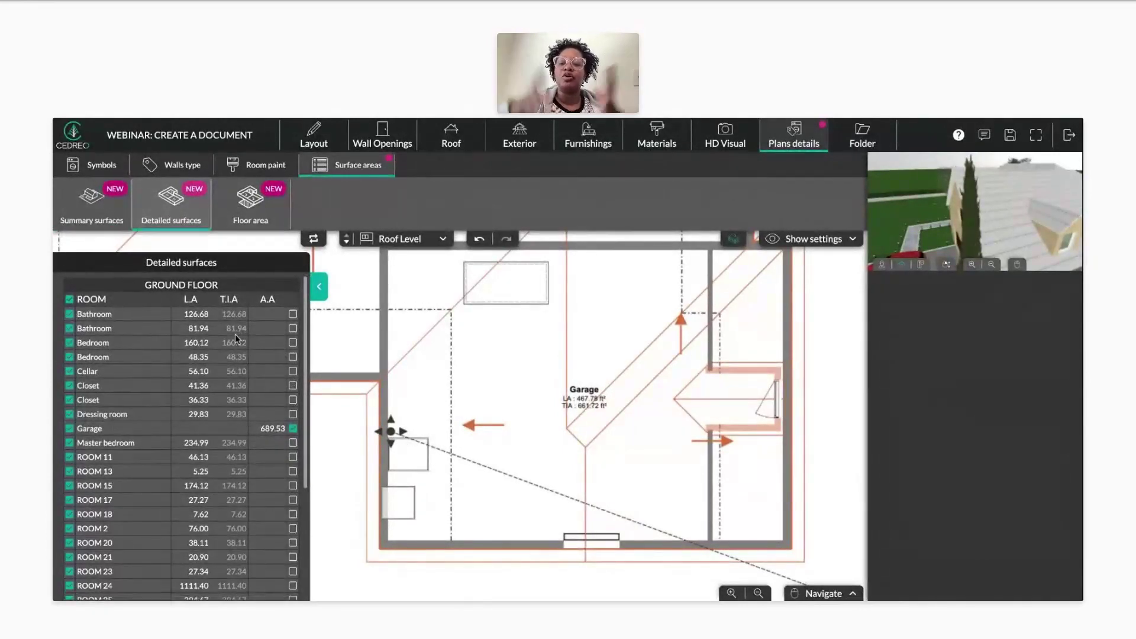
click(418, 244)
click(399, 280)
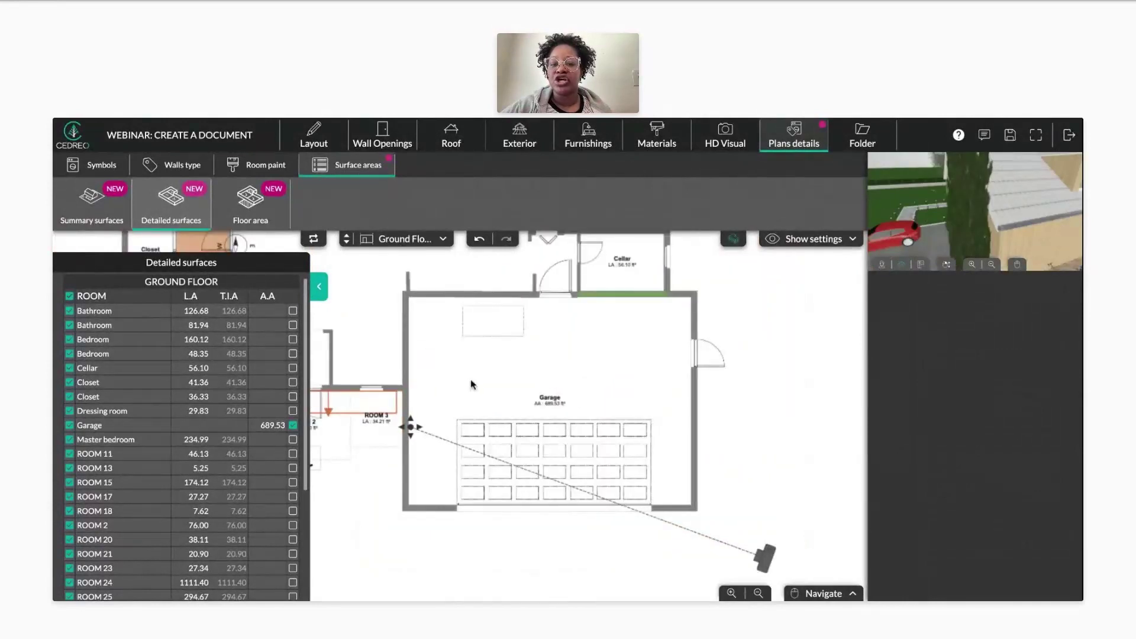
scroll(94, 468, down, 1)
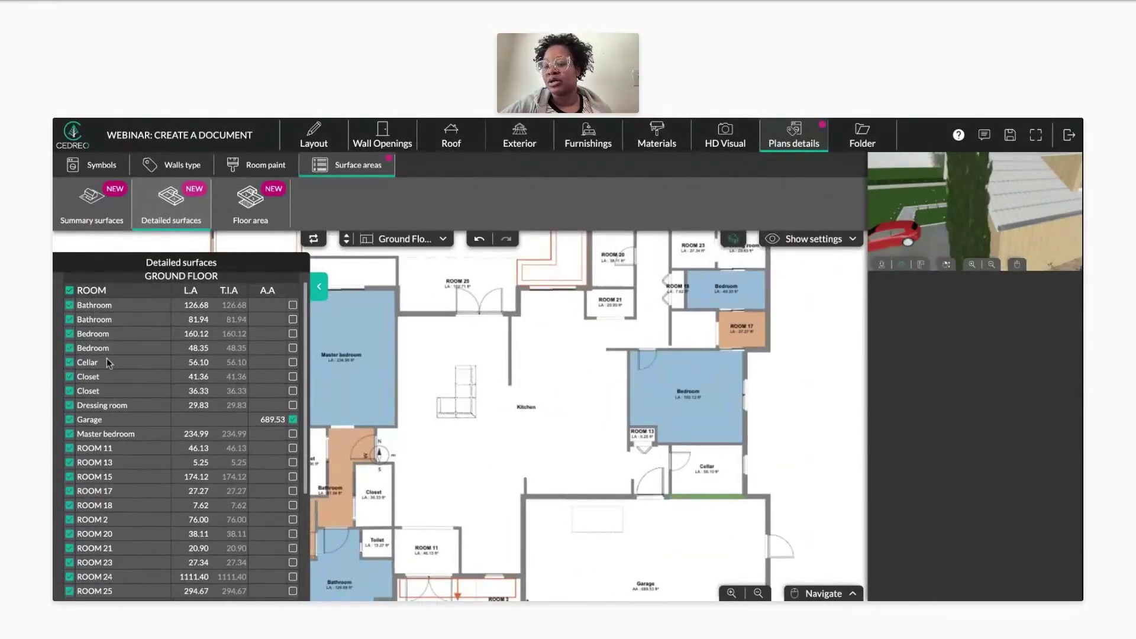
scroll(107, 358, down, 3)
scroll(87, 311, up, 1)
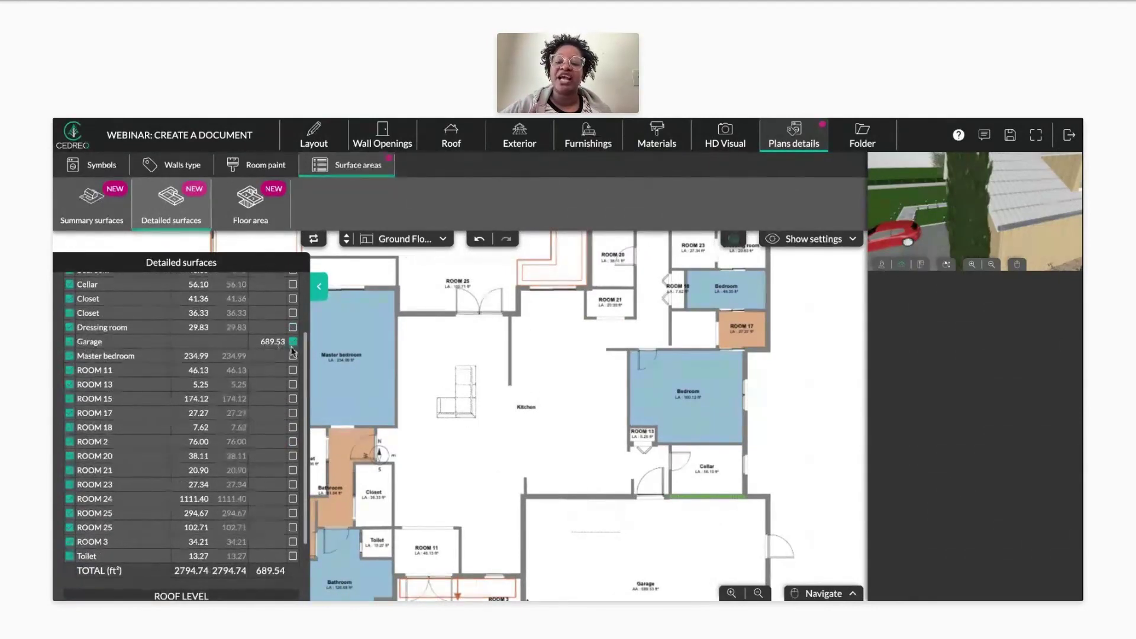
scroll(292, 350, up, 3)
scroll(263, 390, down, 5)
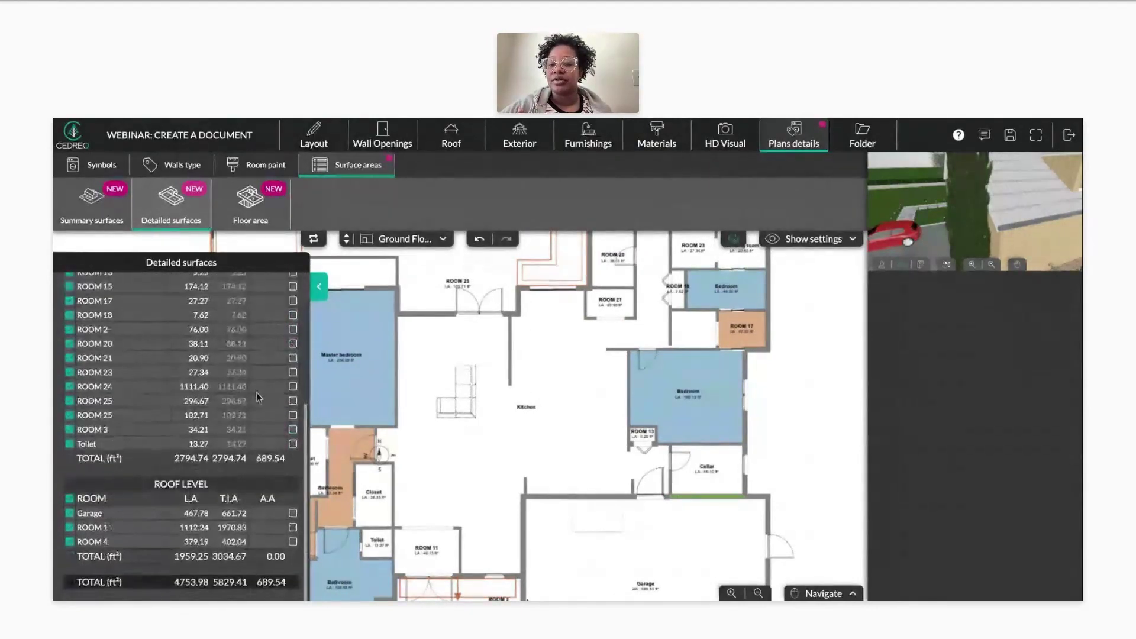
scroll(258, 398, up, 5)
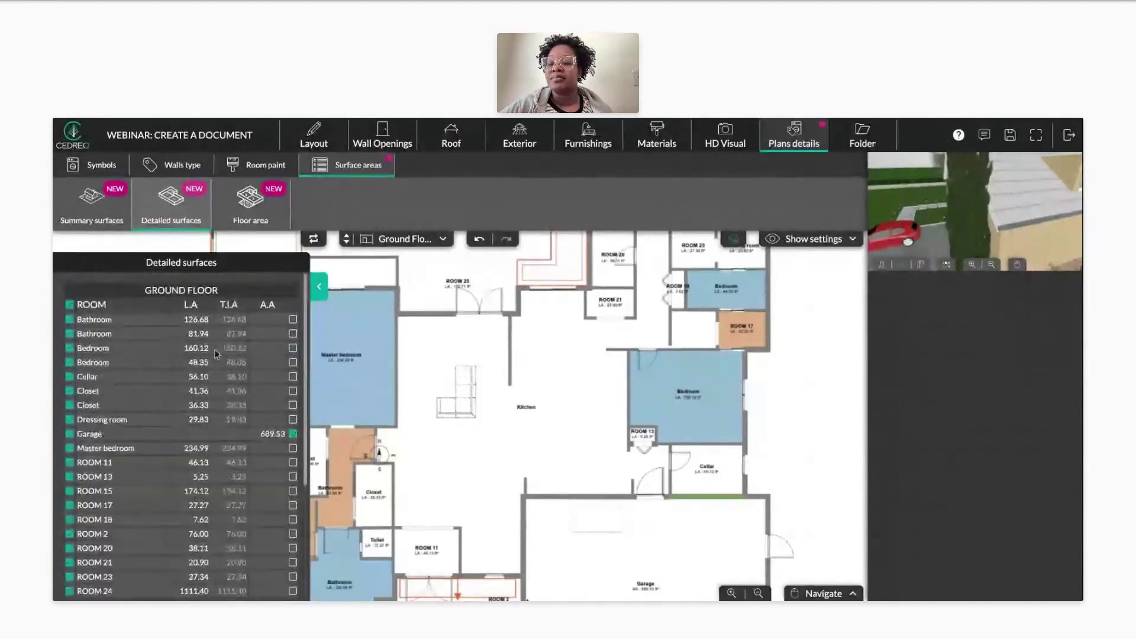
scroll(235, 379, down, 5)
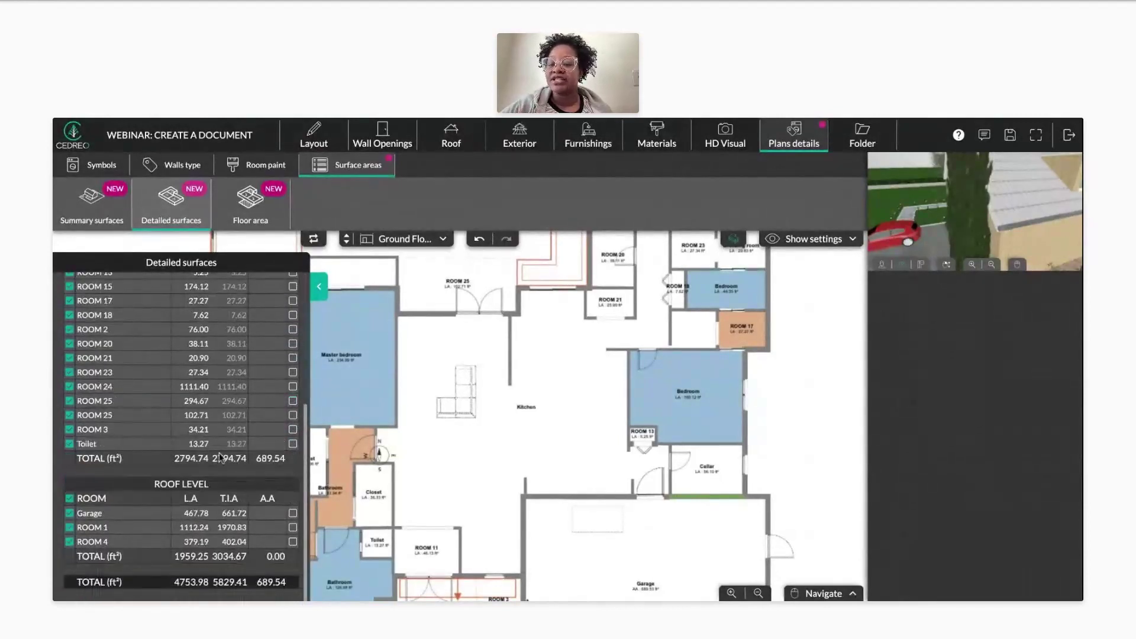
scroll(282, 343, up, 3)
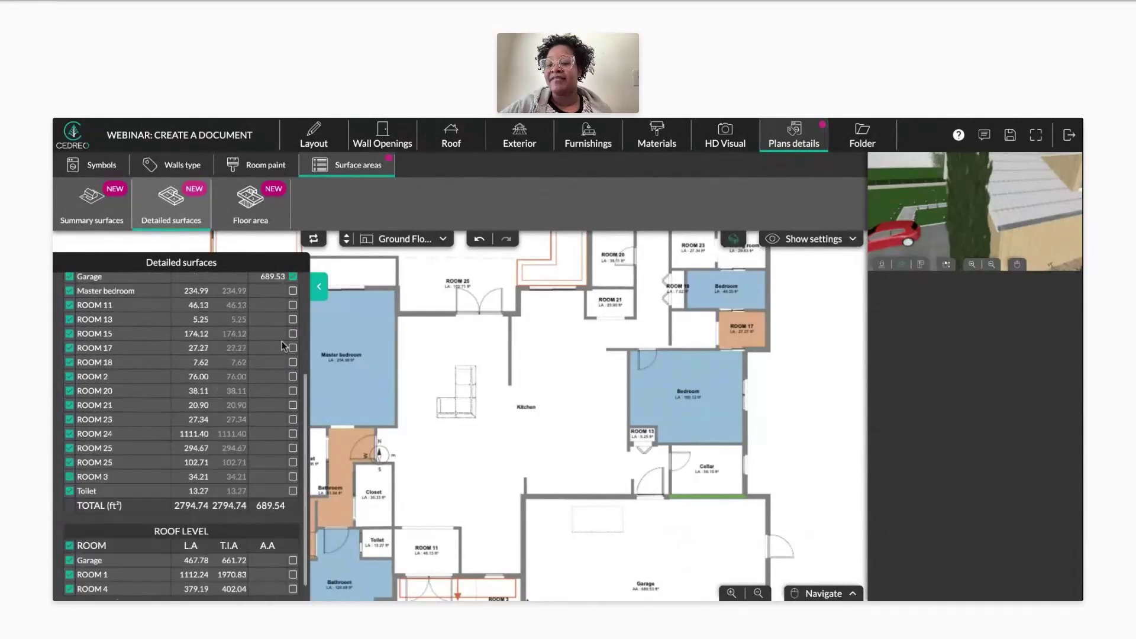
- Untick then re-tick the Garage A.A checkbox, keeping 4753.98 ft² living and 689.54 ft² annex
click(293, 357)
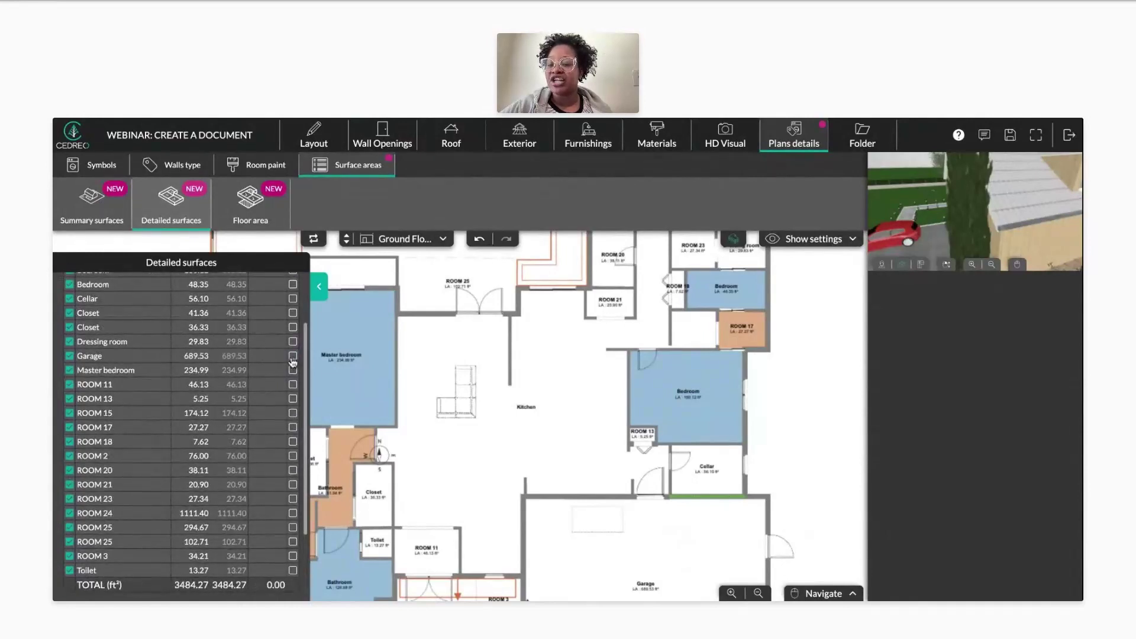
scroll(241, 390, down, 1)
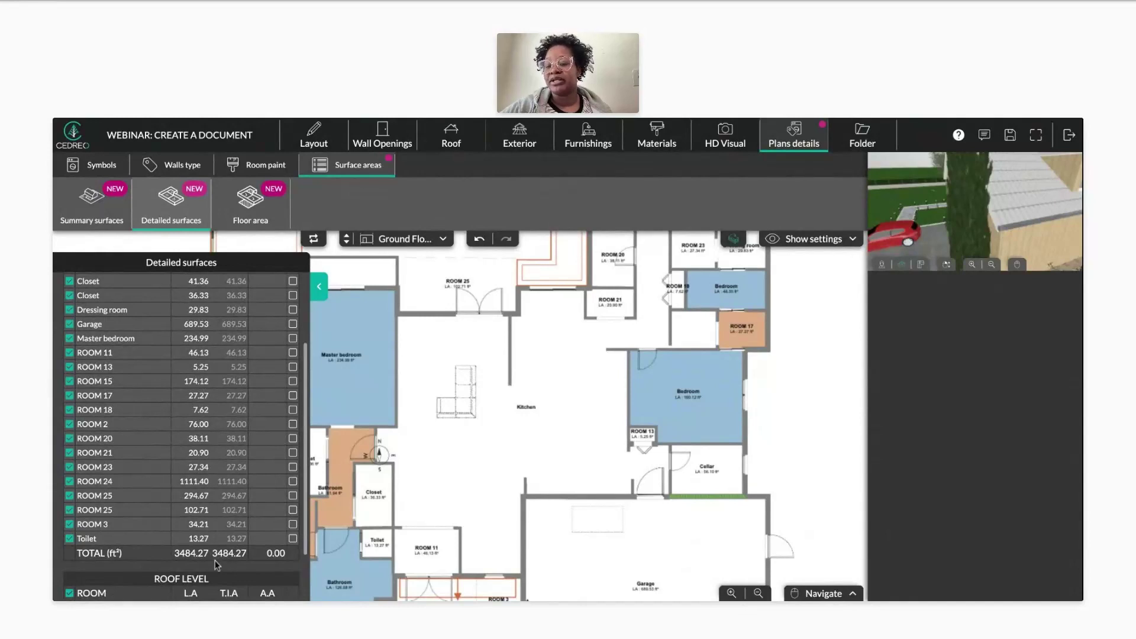
click(292, 324)
scroll(256, 417, down, 2)
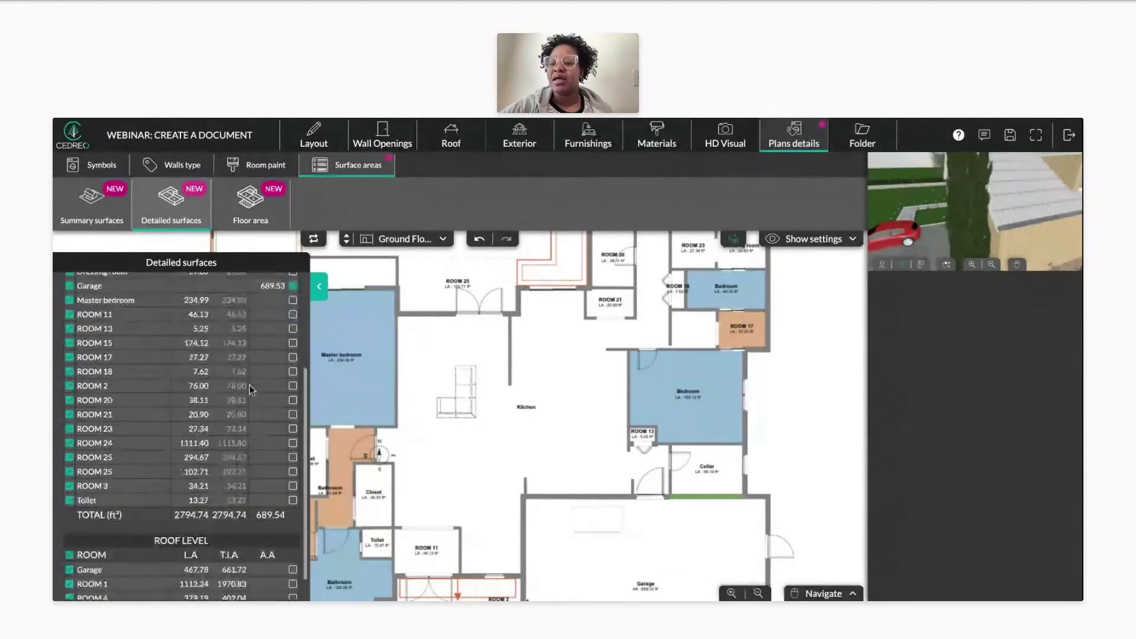
scroll(169, 372, up, 5)
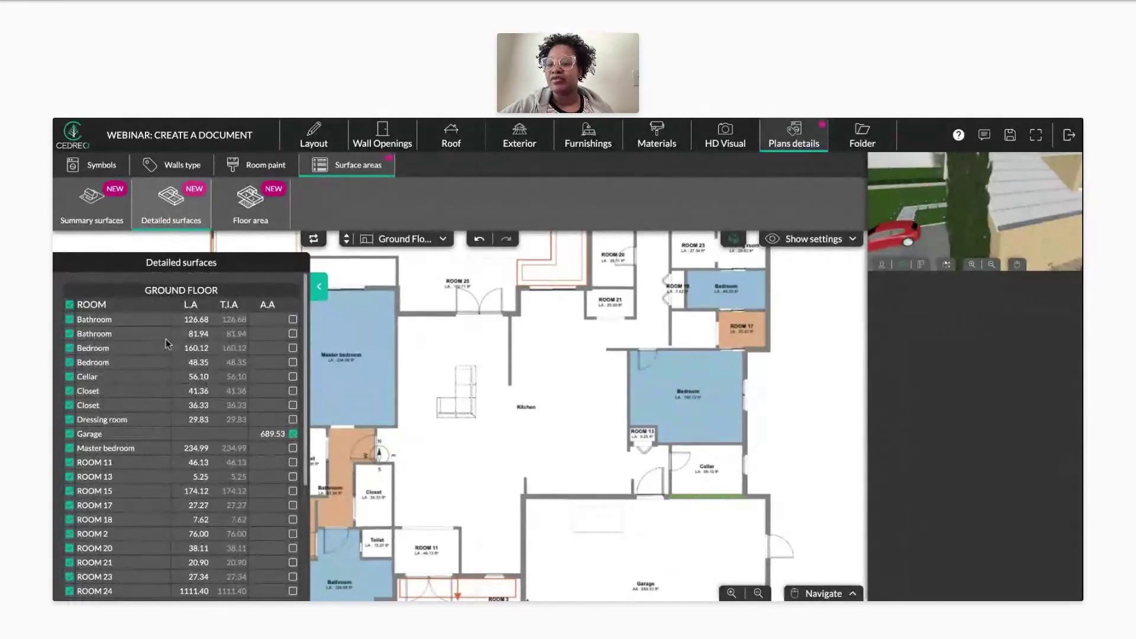
scroll(136, 438, down, 6)
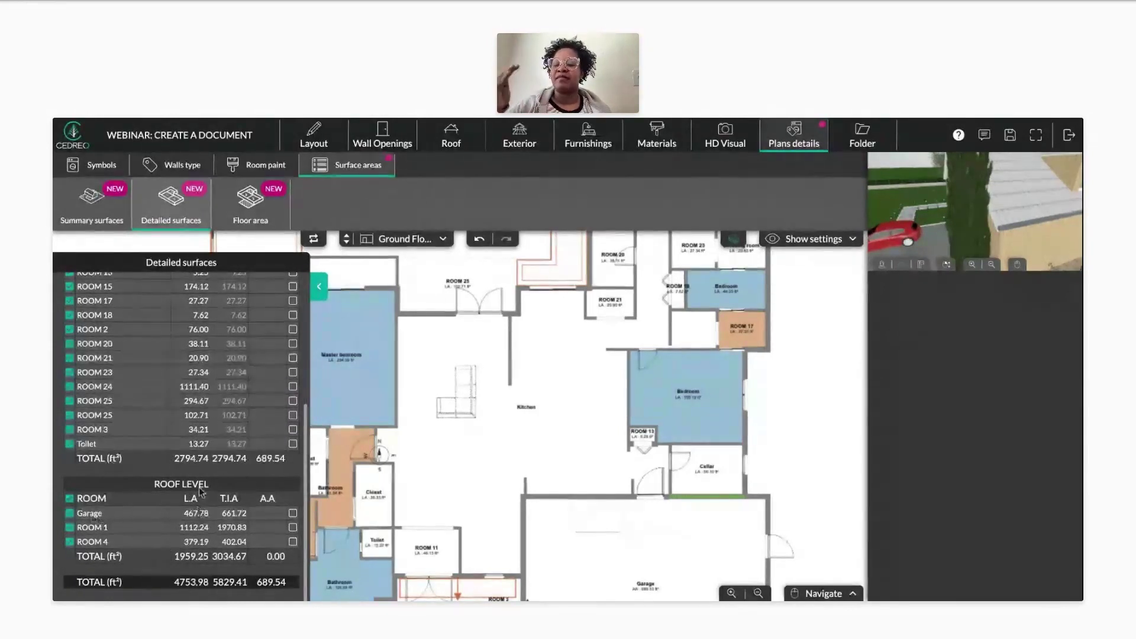
- Switch to the Roof Level and zoom and pan the plan around the Garage
click(347, 235)
scroll(519, 360, down, 2)
drag(515, 381, 533, 348)
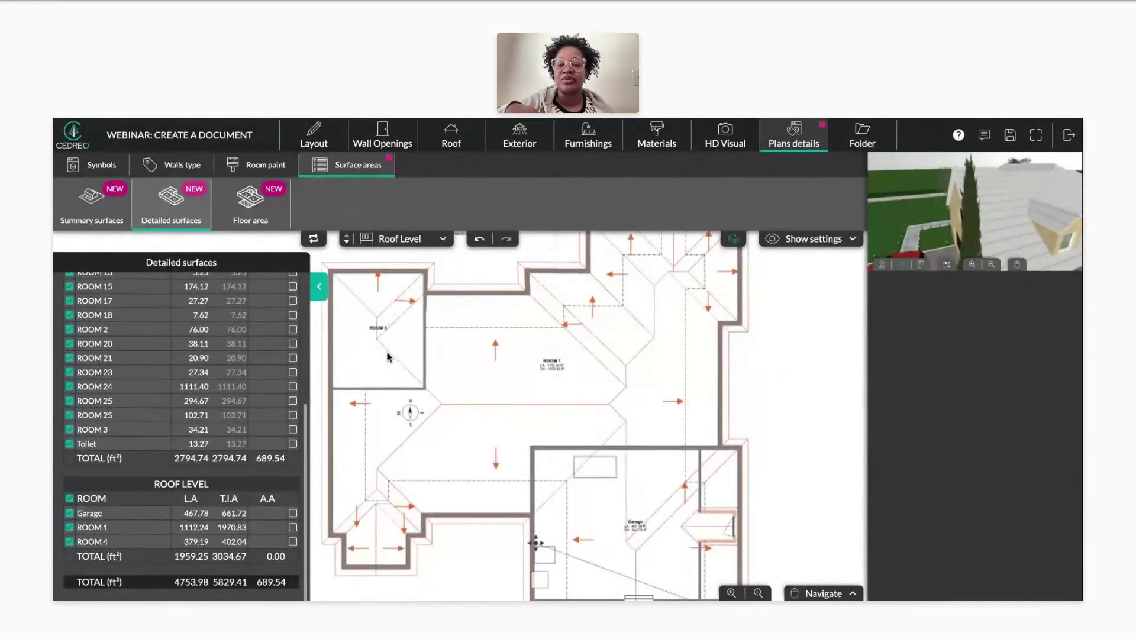
scroll(619, 371, up, 1)
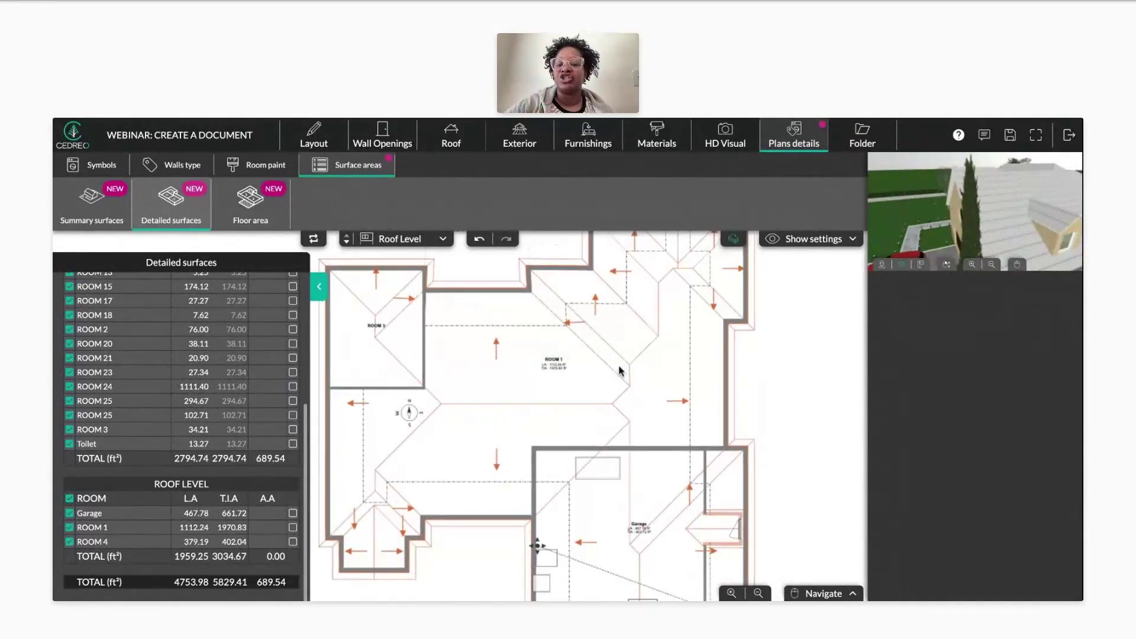
scroll(619, 371, up, 1)
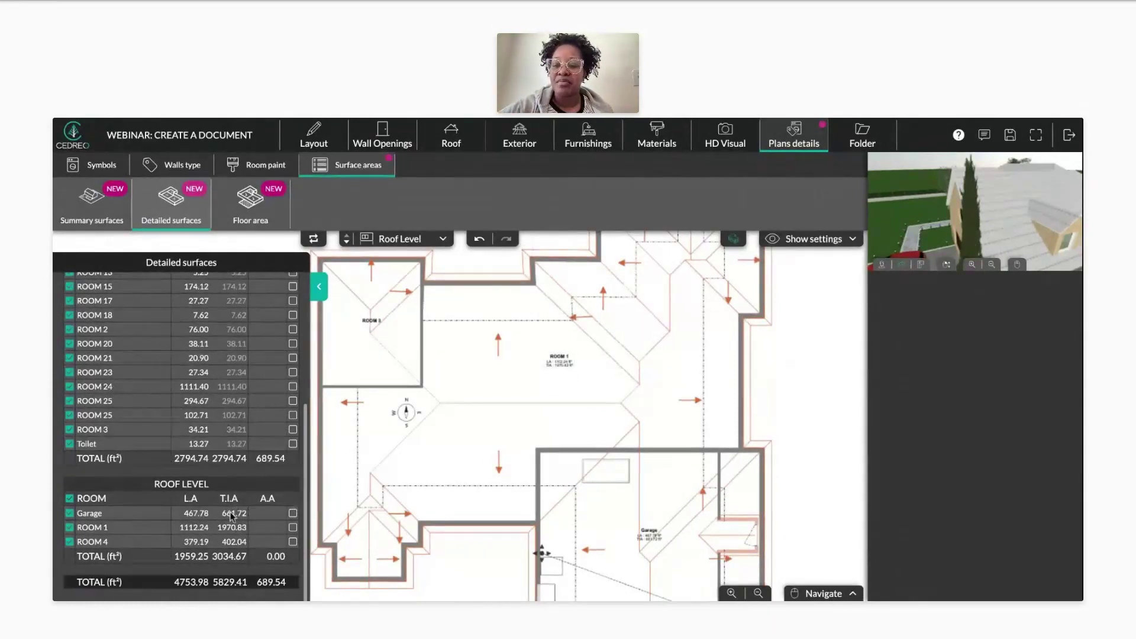
scroll(657, 528, down, 1)
scroll(656, 528, up, 3)
drag(655, 528, 627, 455)
scroll(621, 408, up, 2)
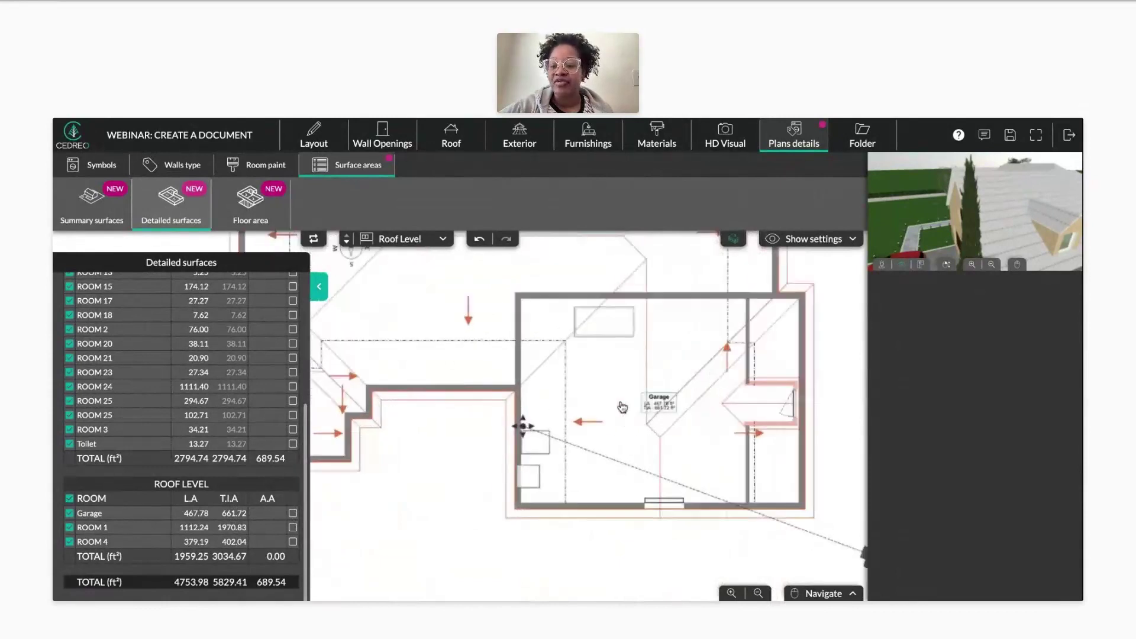
scroll(645, 423, up, 1)
scroll(646, 423, up, 1)
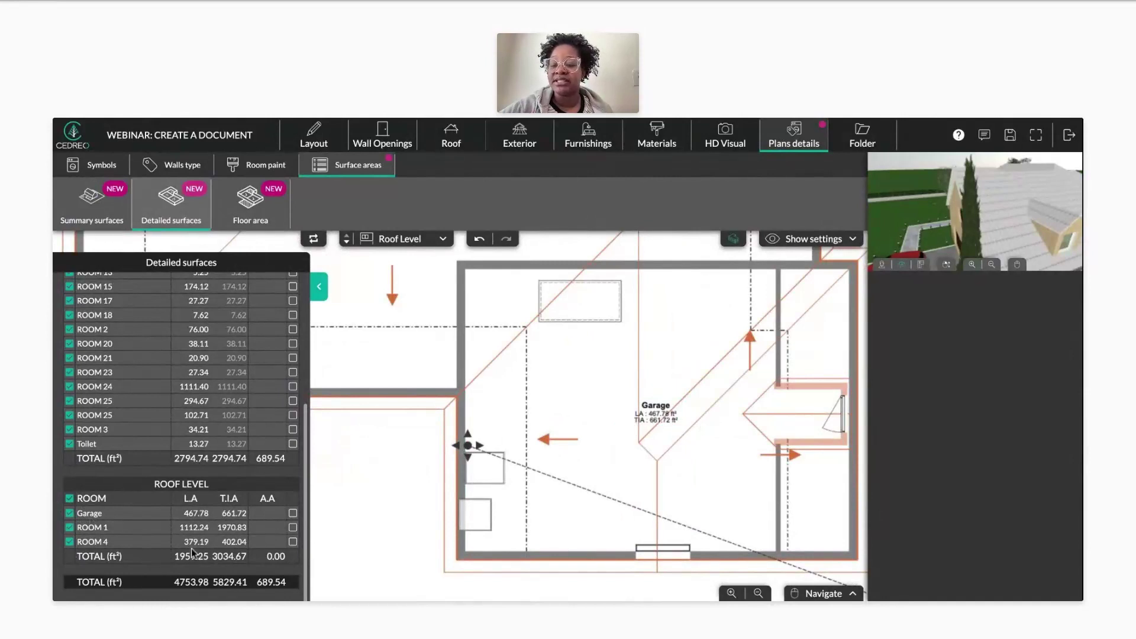
scroll(640, 429, down, 5)
drag(648, 525, 728, 528)
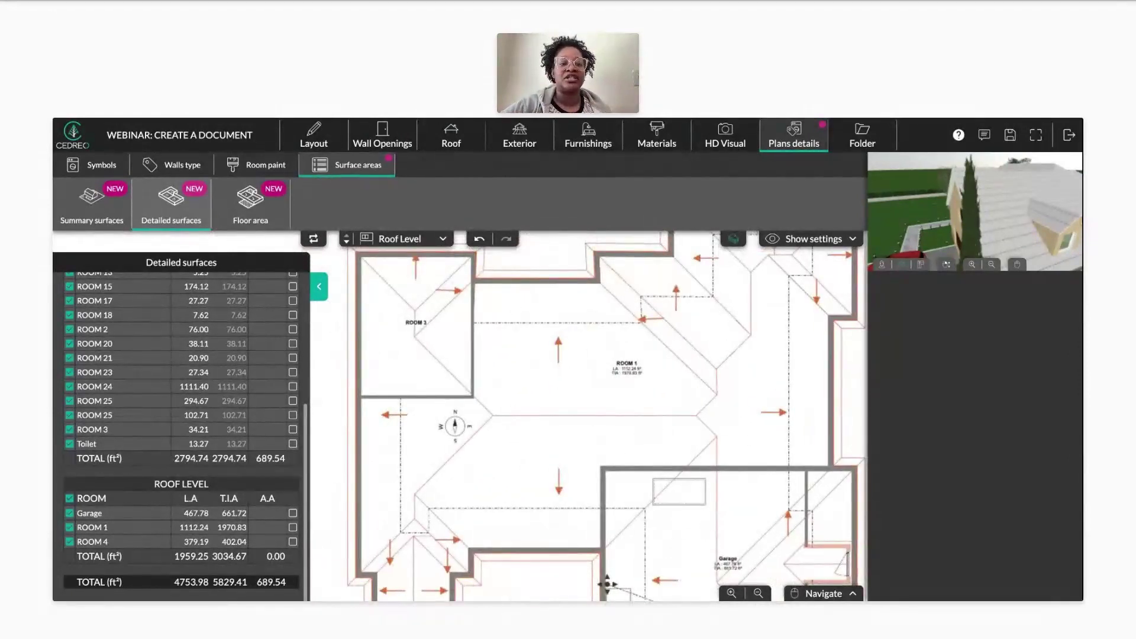
scroll(1032, 208, down, 5)
- Orbit the 3D preview to view the whole house front from a lower angle
drag(994, 197, 1025, 220)
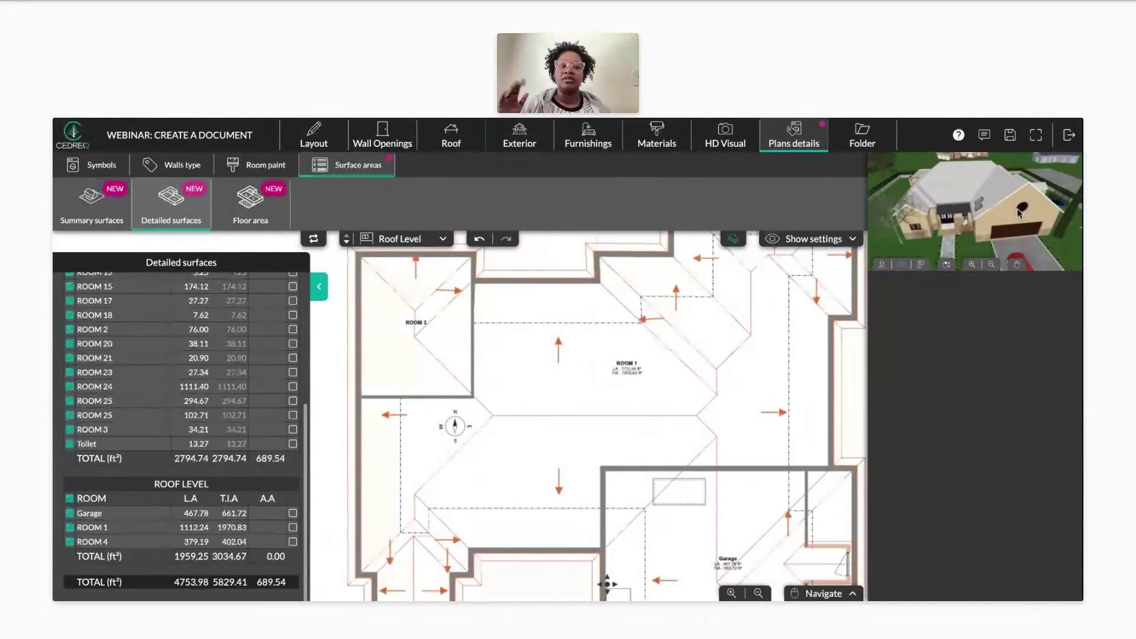
mouse_move(1013, 204)
mouse_down()
mouse_move(992, 210)
mouse_move(1000, 204)
mouse_move(985, 235)
mouse_move(882, 228)
mouse_up()
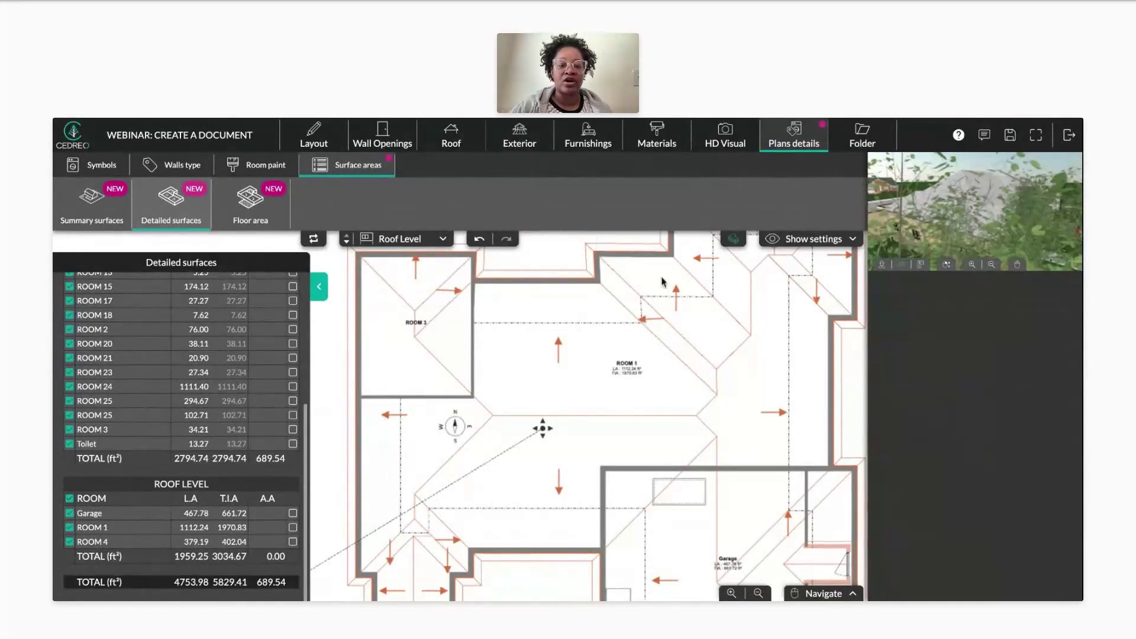
scroll(737, 296, down, 2)
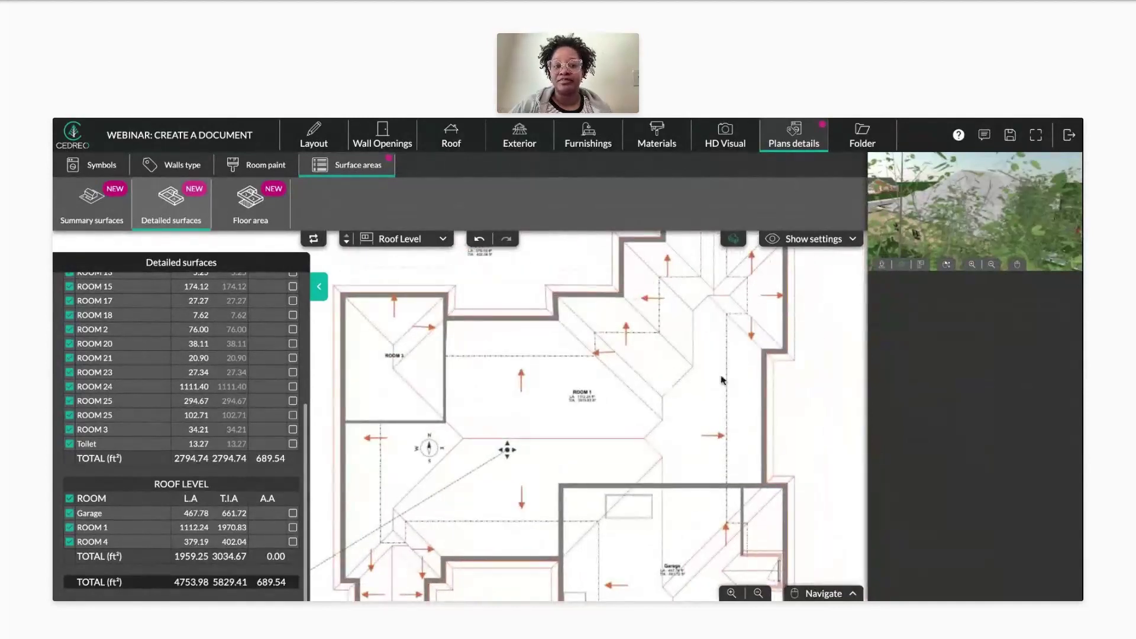
scroll(727, 378, down, 2)
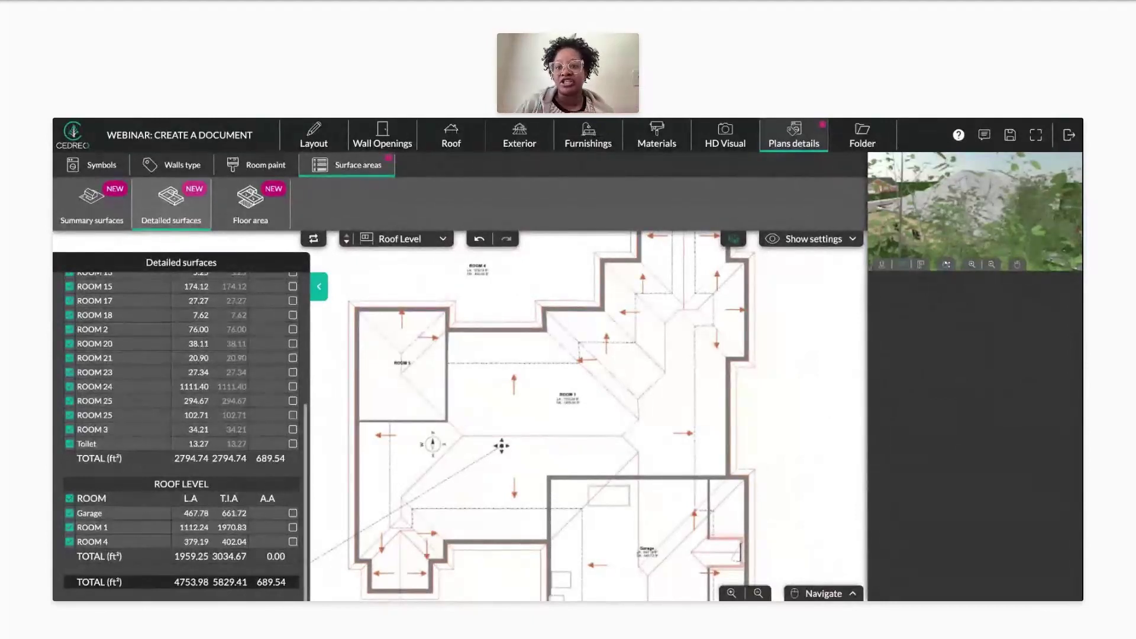
- Show the Floor area table under Surface areas
click(248, 203)
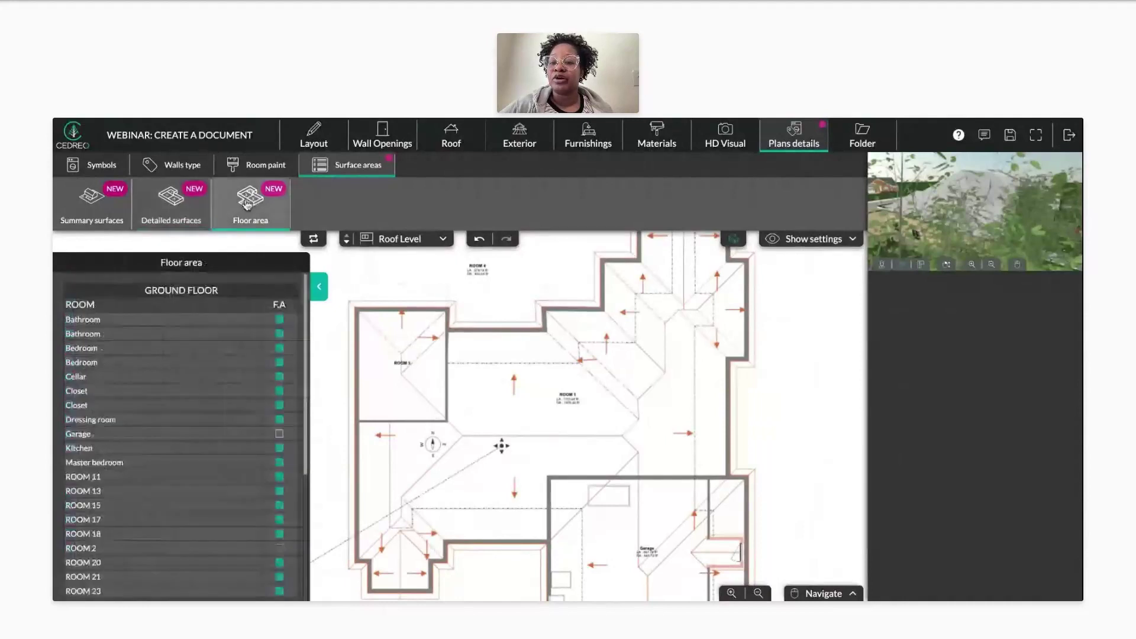
scroll(494, 370, down, 1)
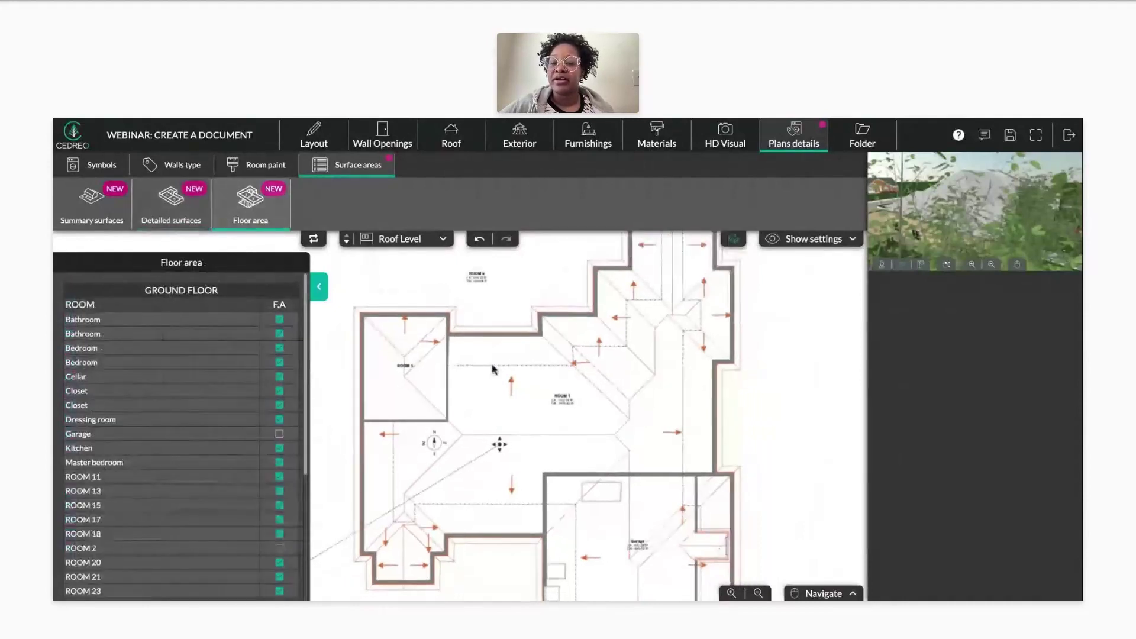
drag(476, 434, 446, 386)
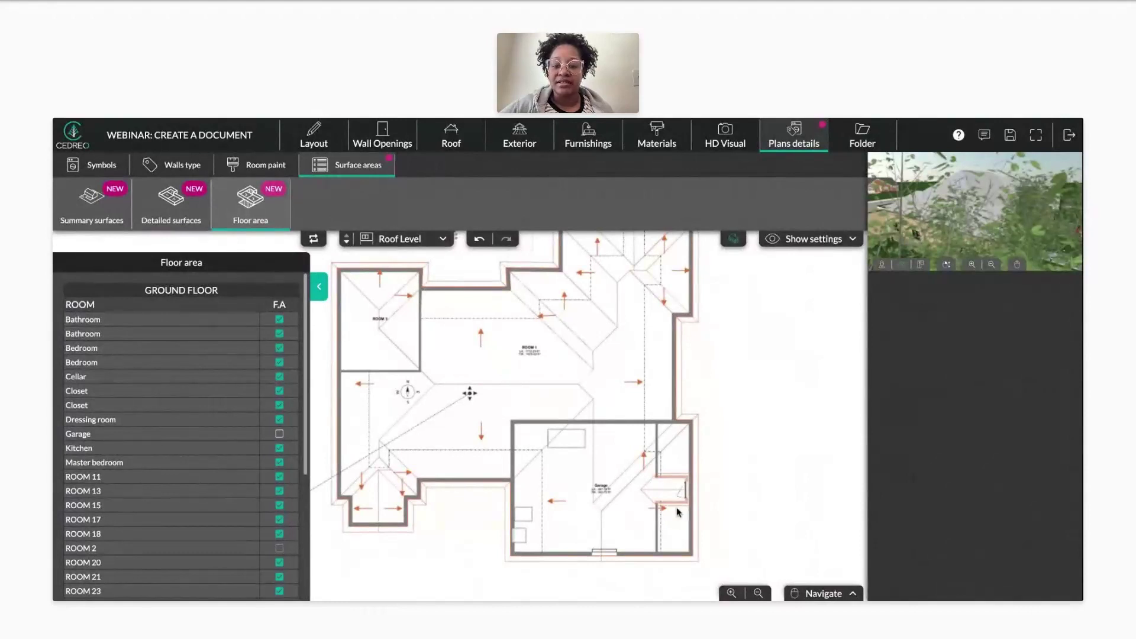
scroll(270, 470, down, 4)
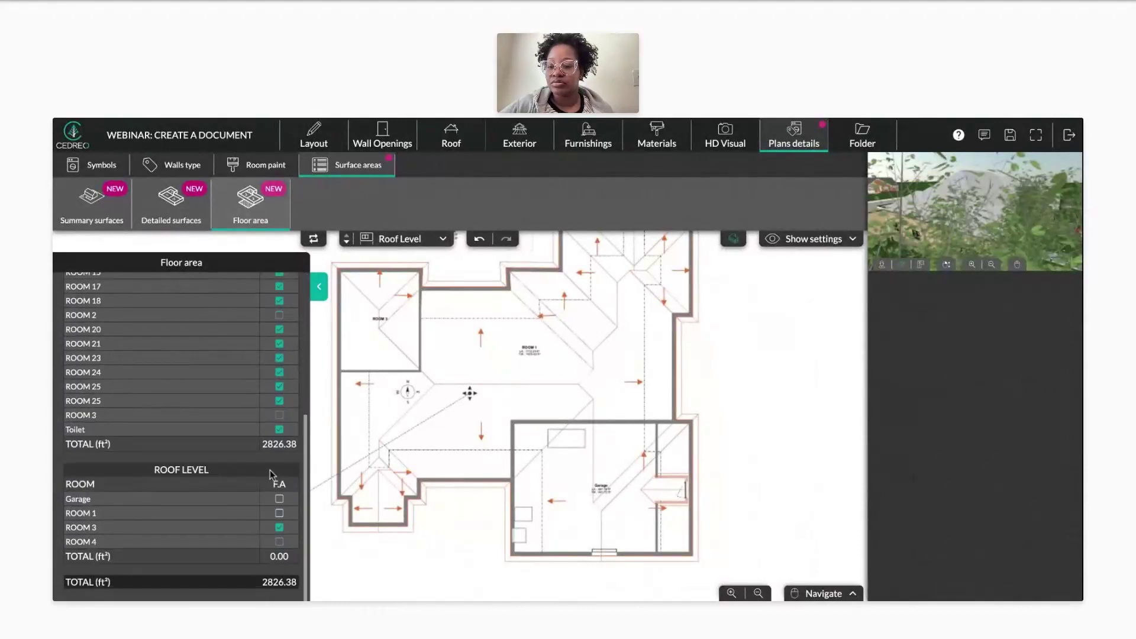
- Return the plan to the Ground Floor, briefly selecting and deselecting the kitchen sofa
click(346, 242)
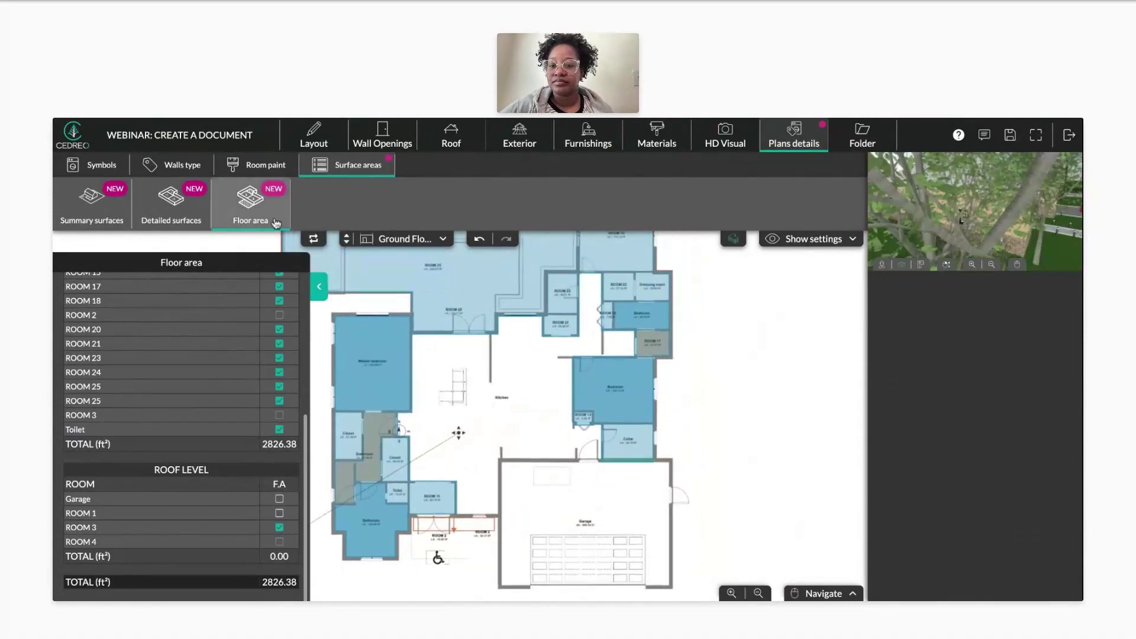
scroll(445, 420, up, 2)
click(451, 395)
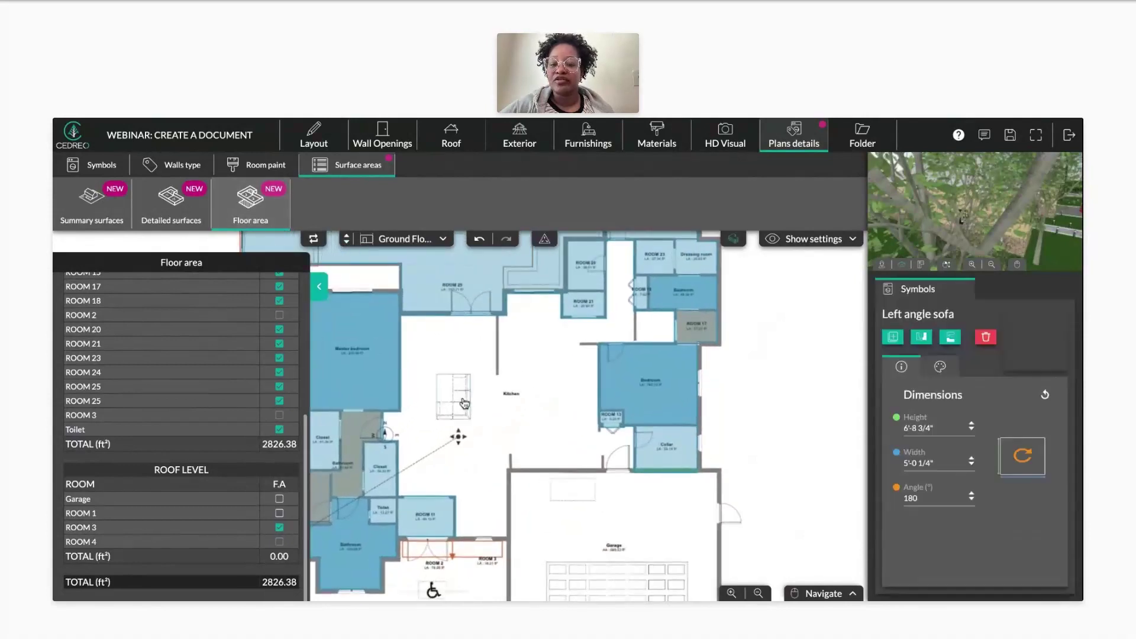
click(460, 299)
scroll(594, 438, down, 1)
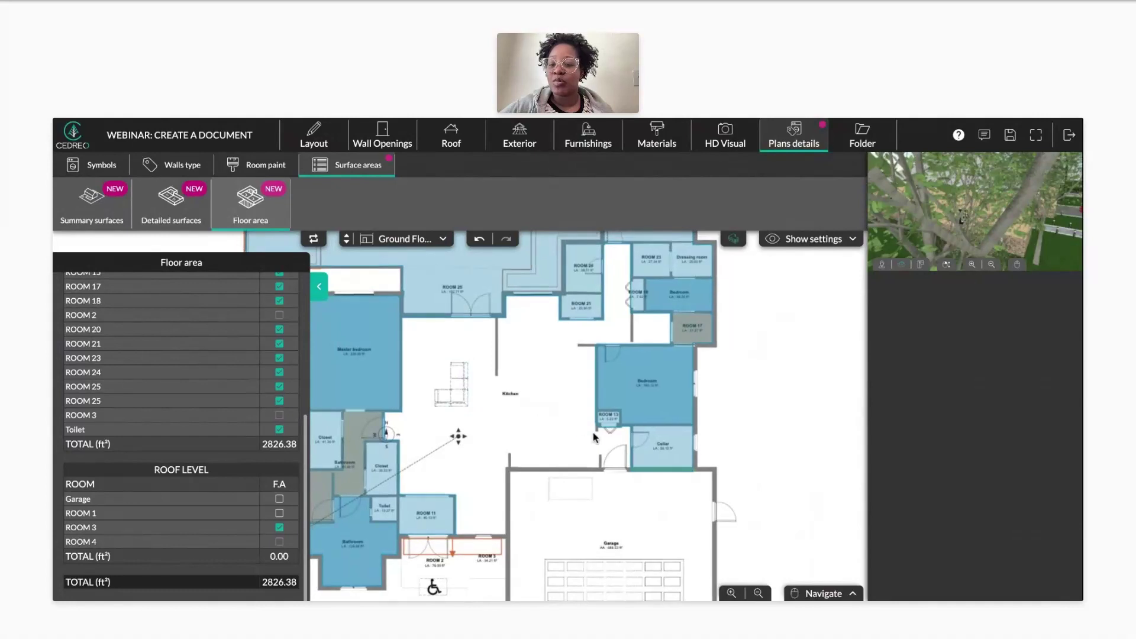
click(92, 201)
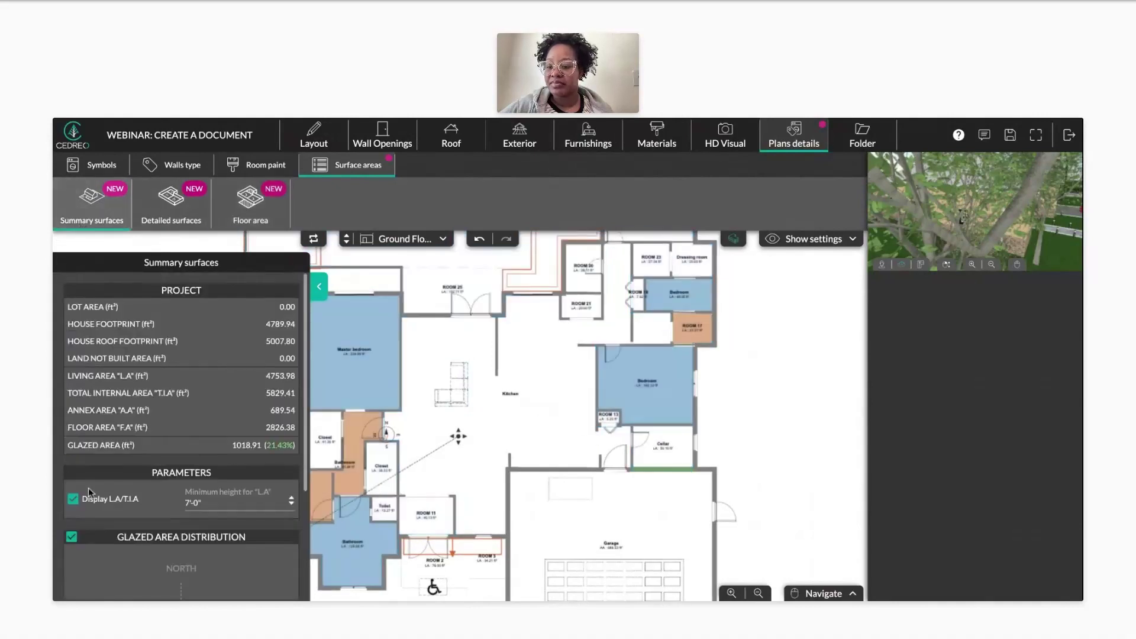
click(72, 500)
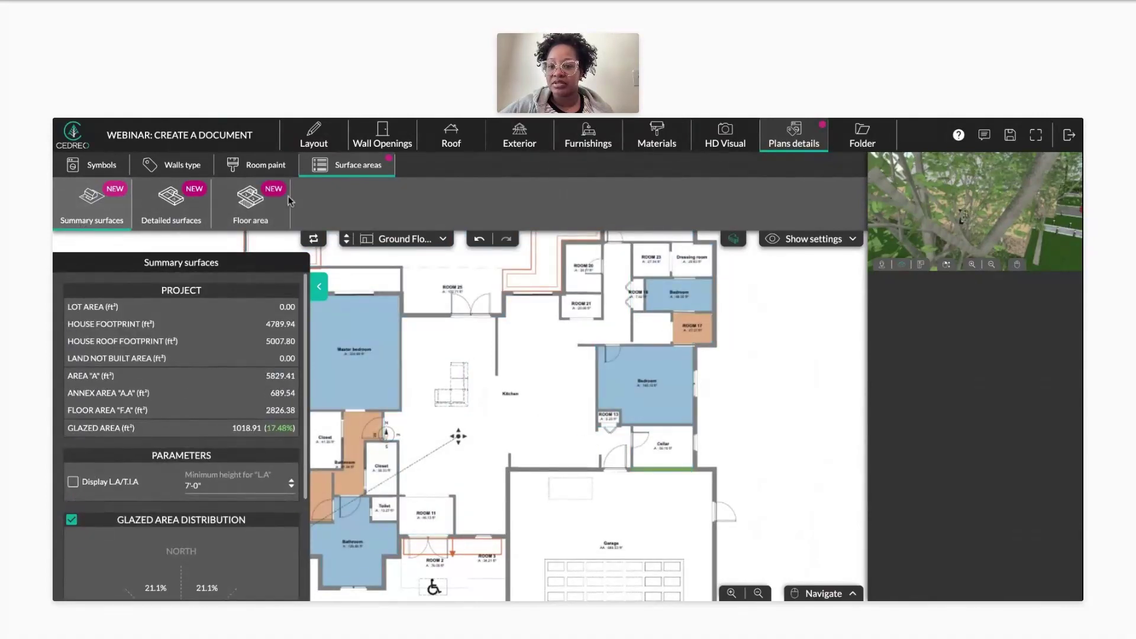
click(261, 204)
click(119, 216)
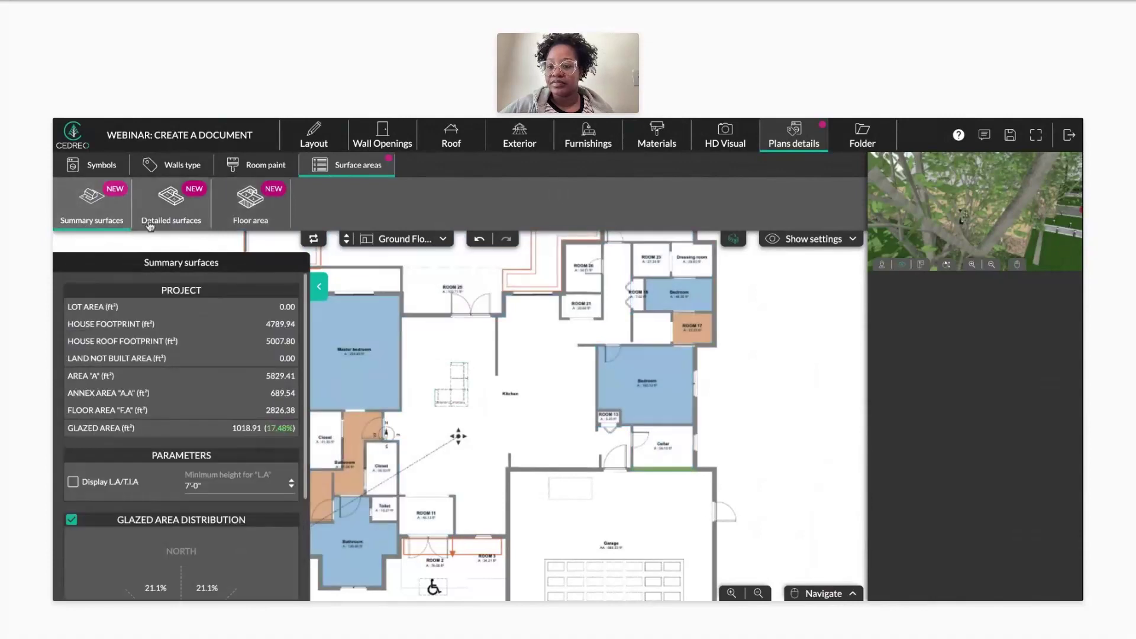
click(73, 482)
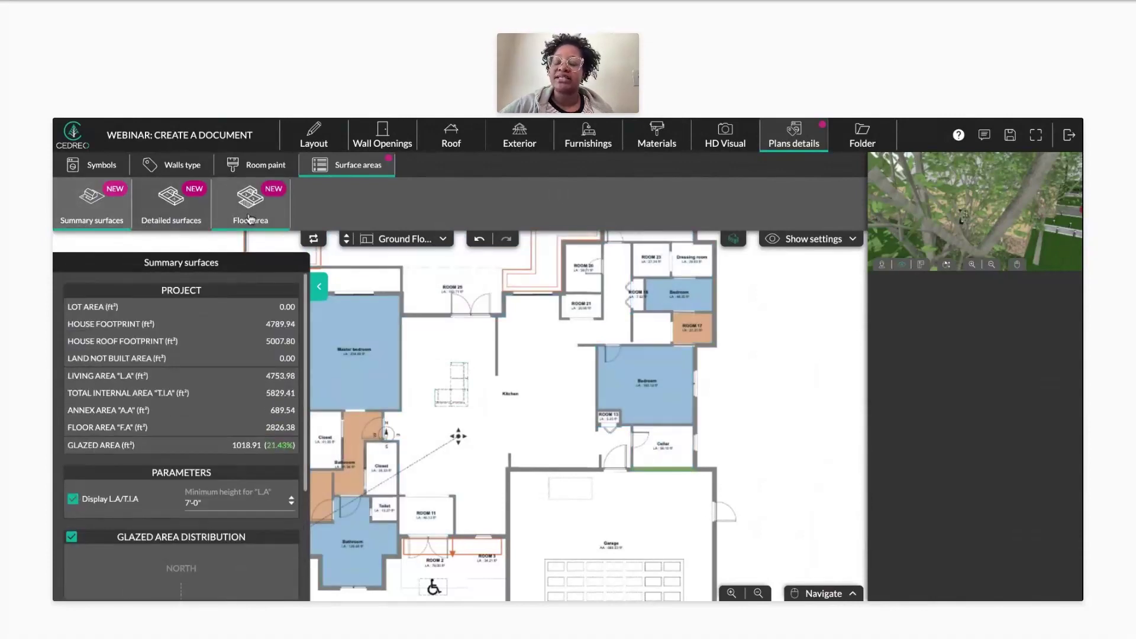
click(251, 213)
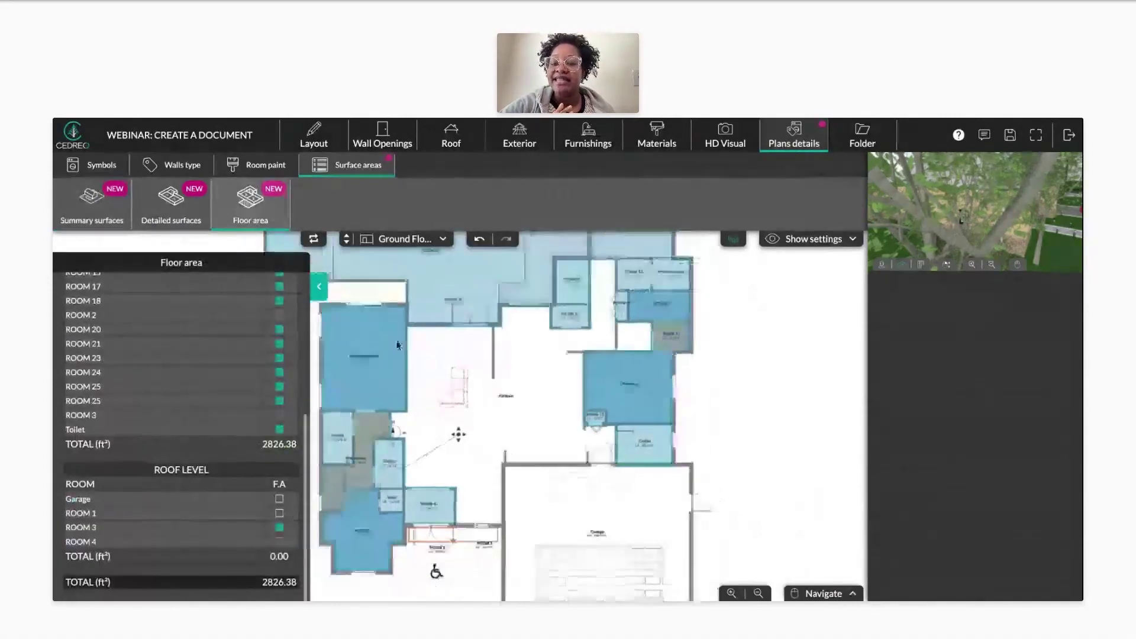
- Frame the ground-floor garage in the plan and highlight its area
scroll(271, 368, up, 5)
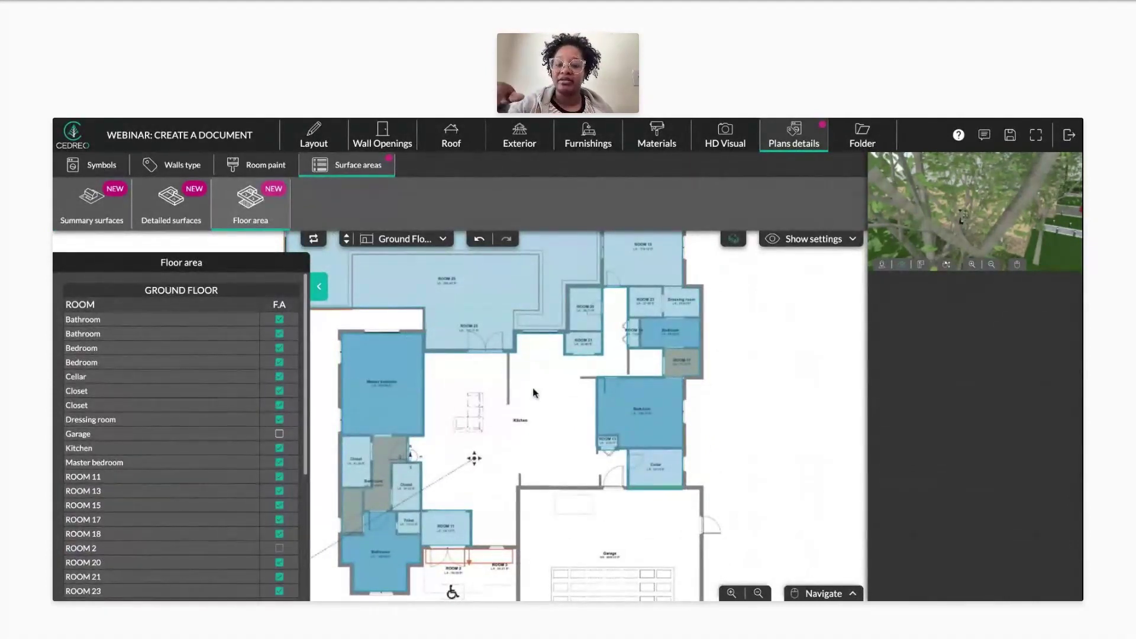
scroll(533, 392, down, 1)
drag(534, 391, 603, 376)
scroll(525, 368, up, 4)
scroll(522, 368, up, 5)
drag(460, 458, 452, 425)
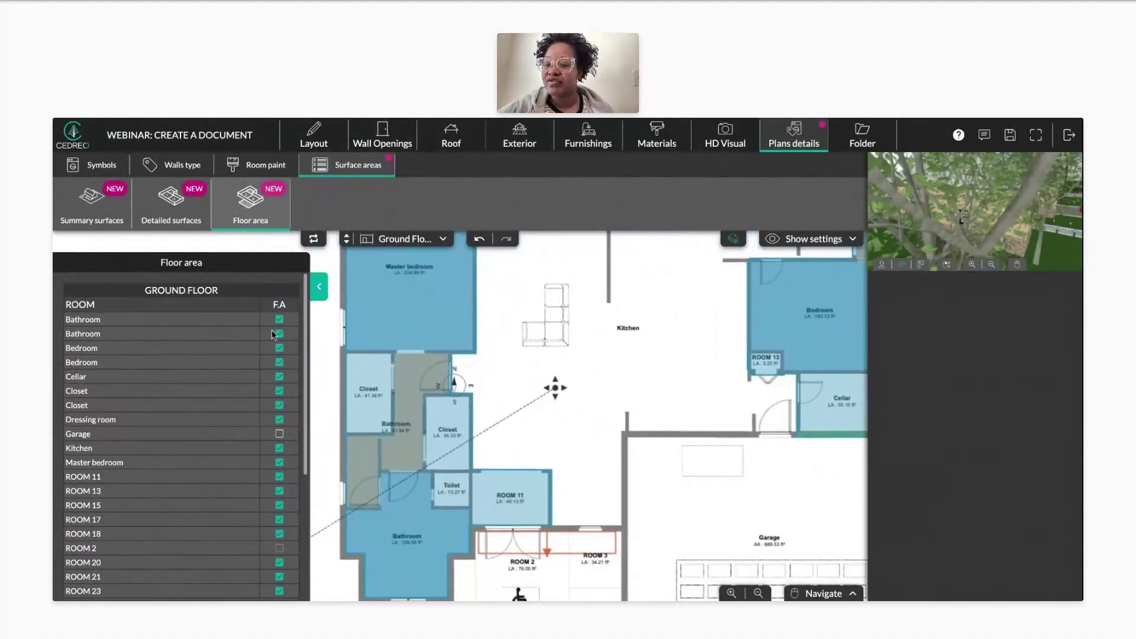
scroll(275, 330, down, 1)
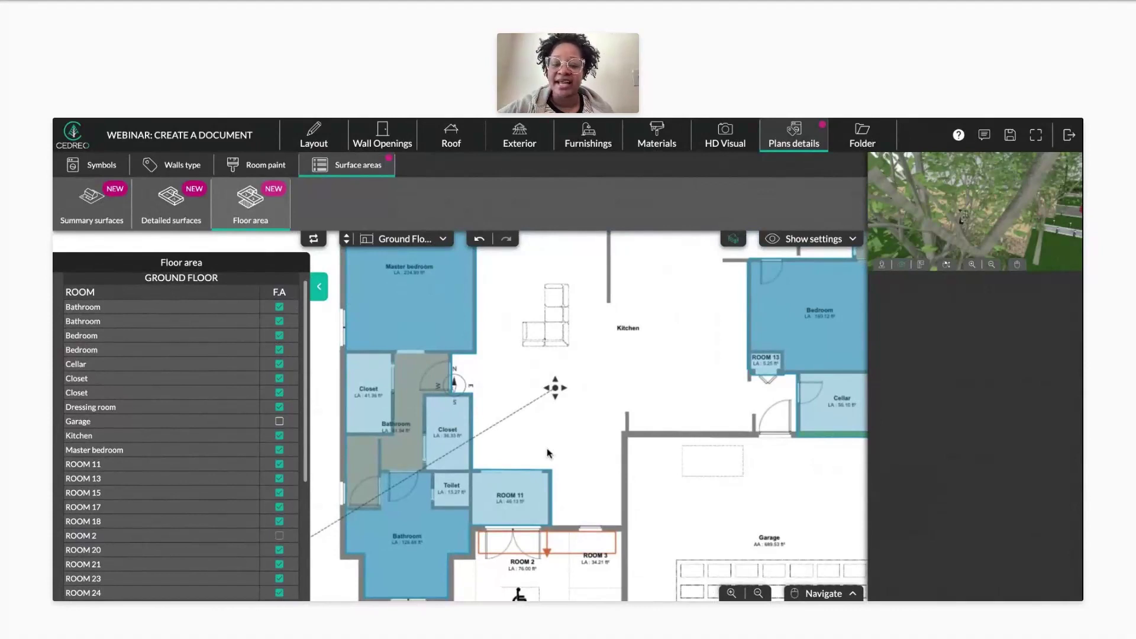
drag(646, 480, 592, 400)
click(279, 422)
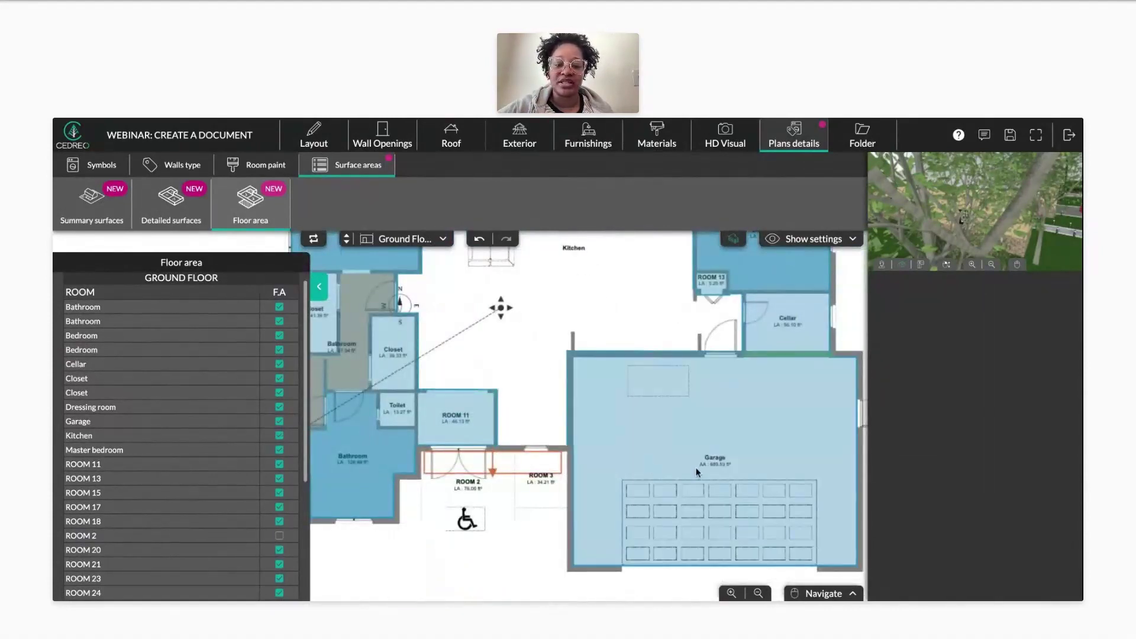
- Switch to the Roof Level and tick the Garage and ROOM 1 F.A checkboxes
click(348, 239)
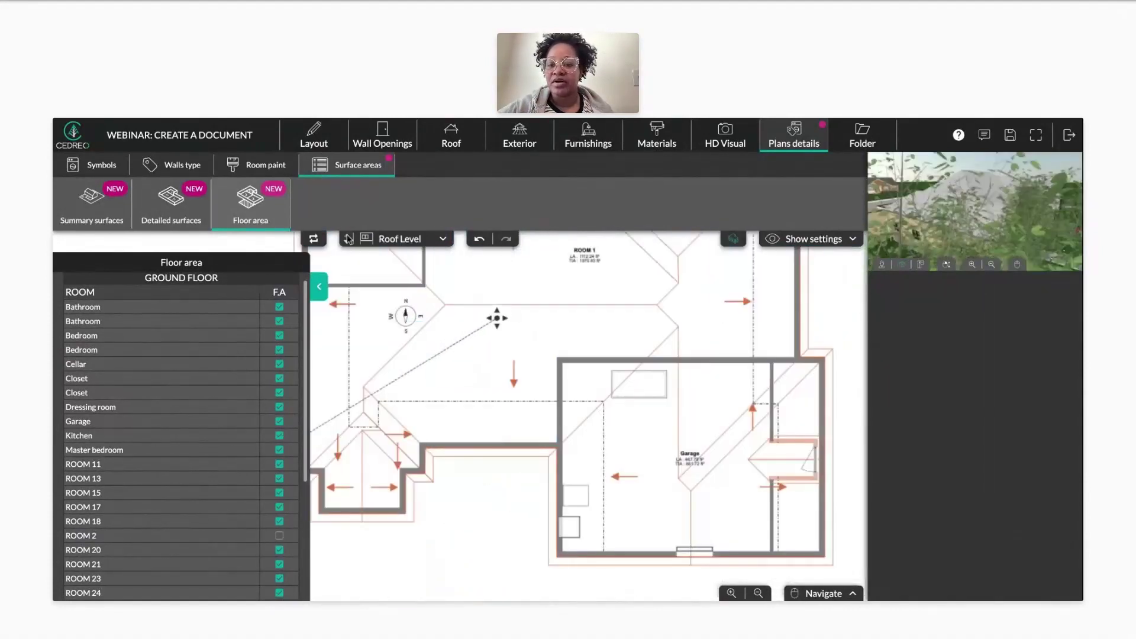
scroll(280, 357, down, 5)
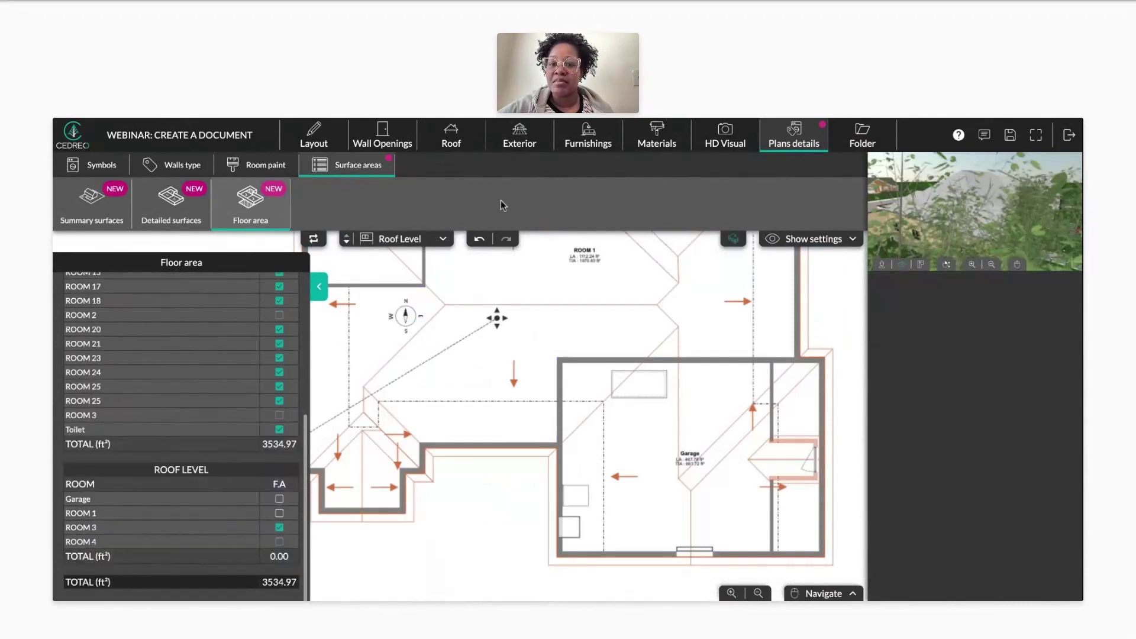
scroll(451, 316, down, 2)
drag(451, 316, 445, 397)
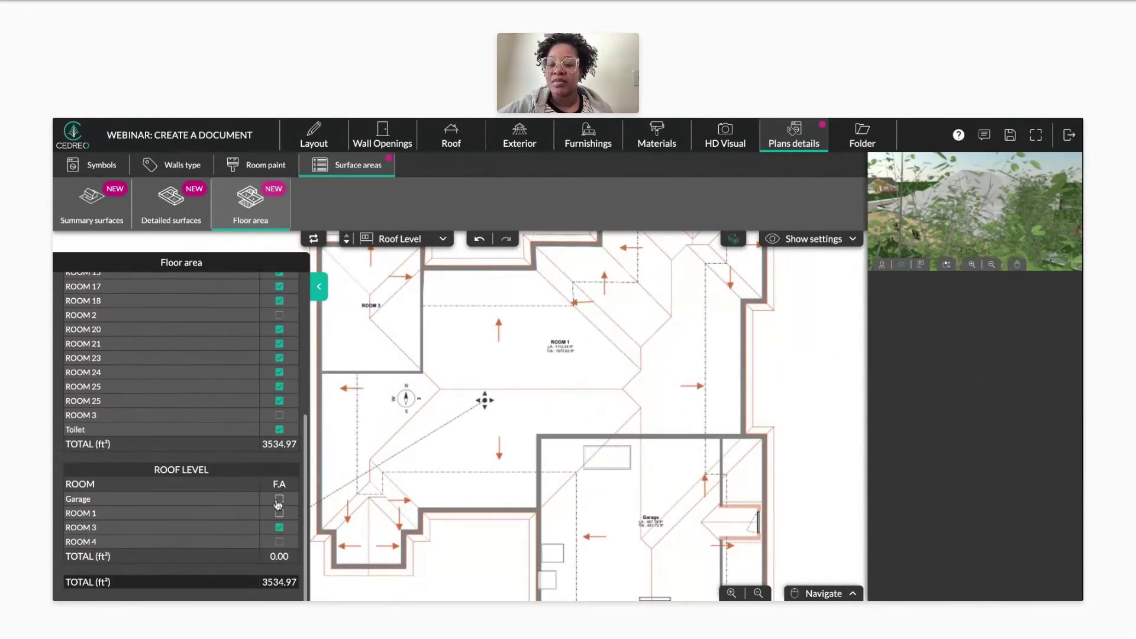
scroll(500, 436, down, 2)
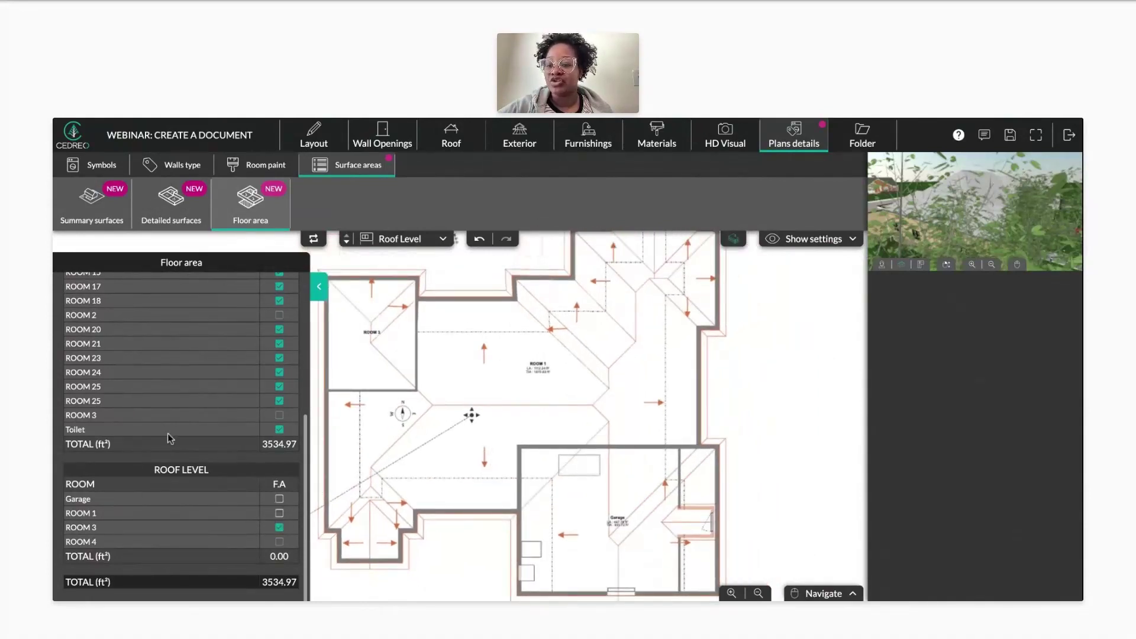
click(280, 500)
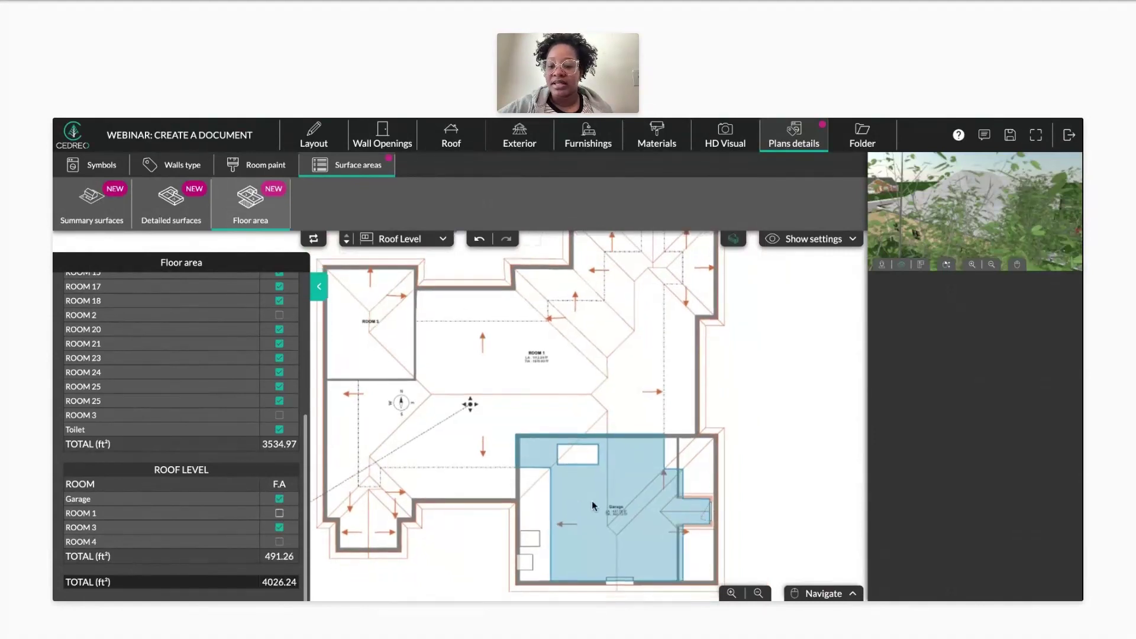
click(279, 514)
- Pan the roof plan around ROOM 1 and review the 5145.25 ft² floor-area total
drag(532, 397, 512, 374)
scroll(507, 385, up, 2)
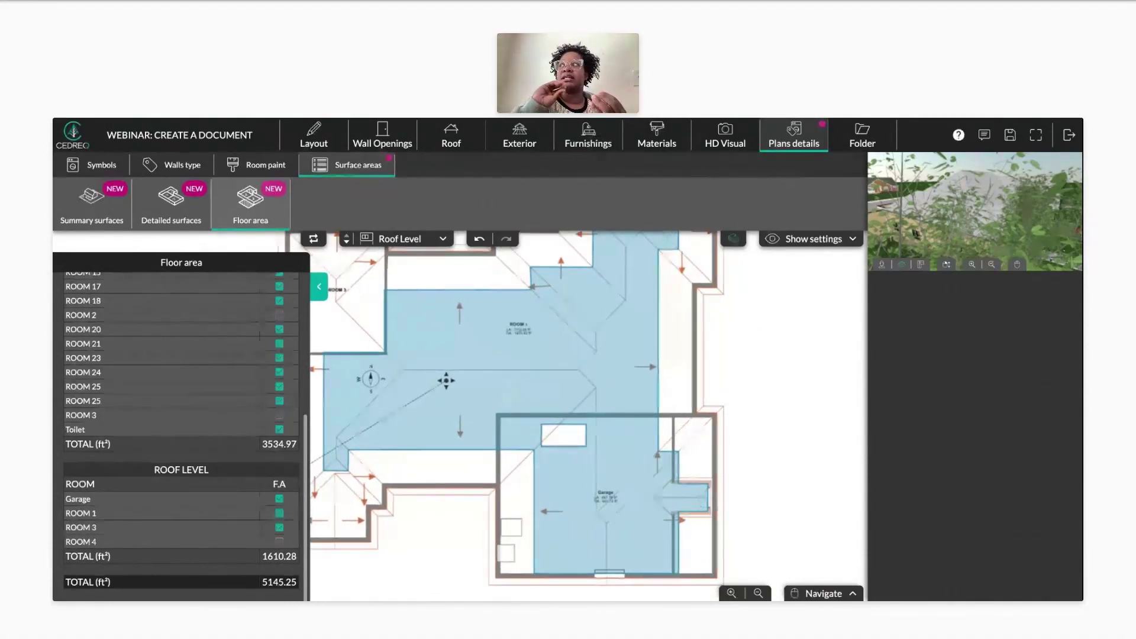
scroll(510, 383, down, 1)
drag(510, 384, 496, 422)
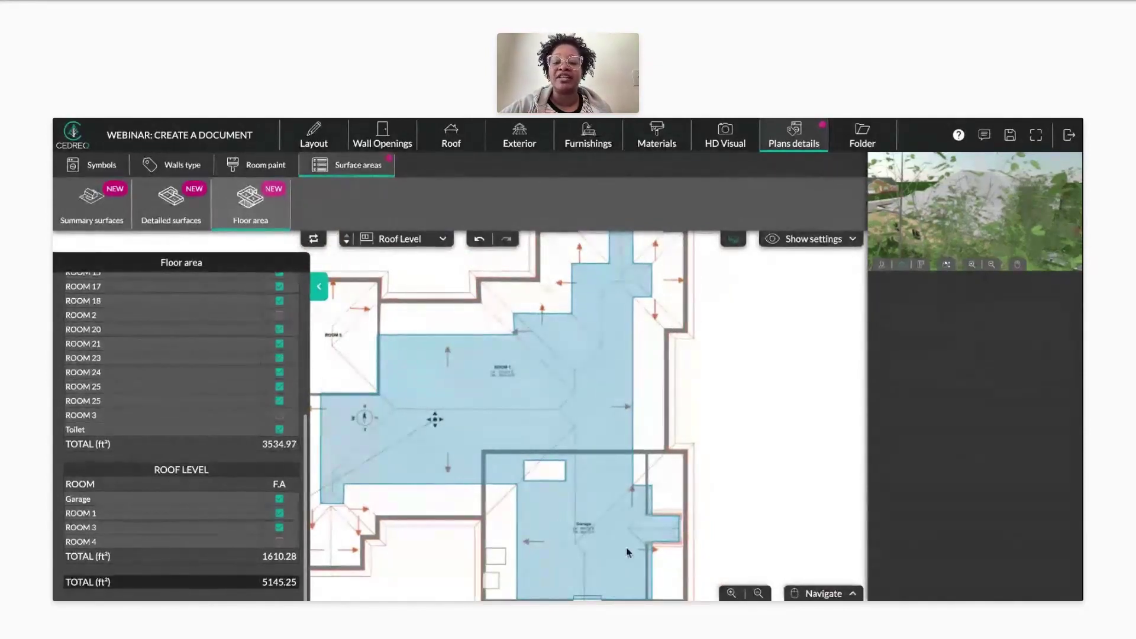
drag(665, 461, 680, 425)
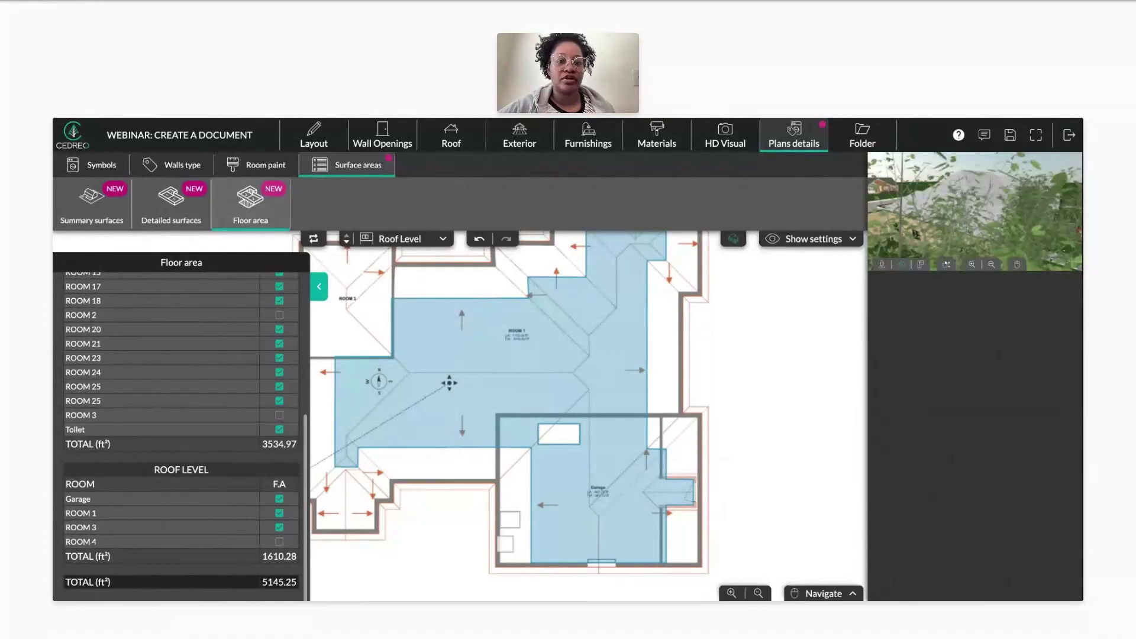
scroll(468, 582, down, 1)
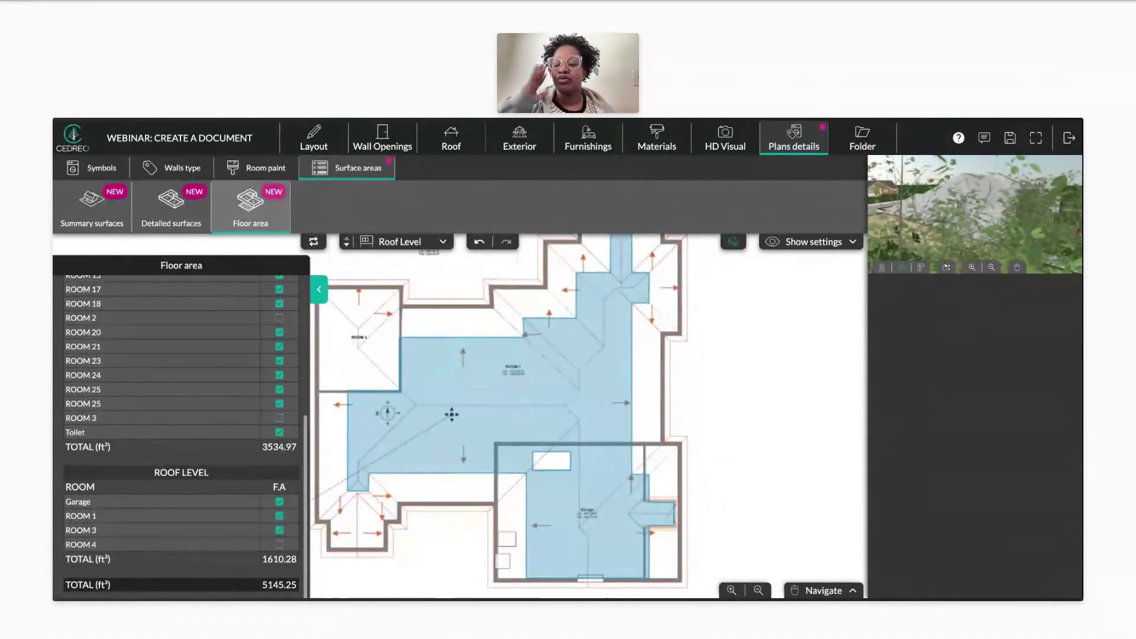
scroll(230, 462, down, 1)
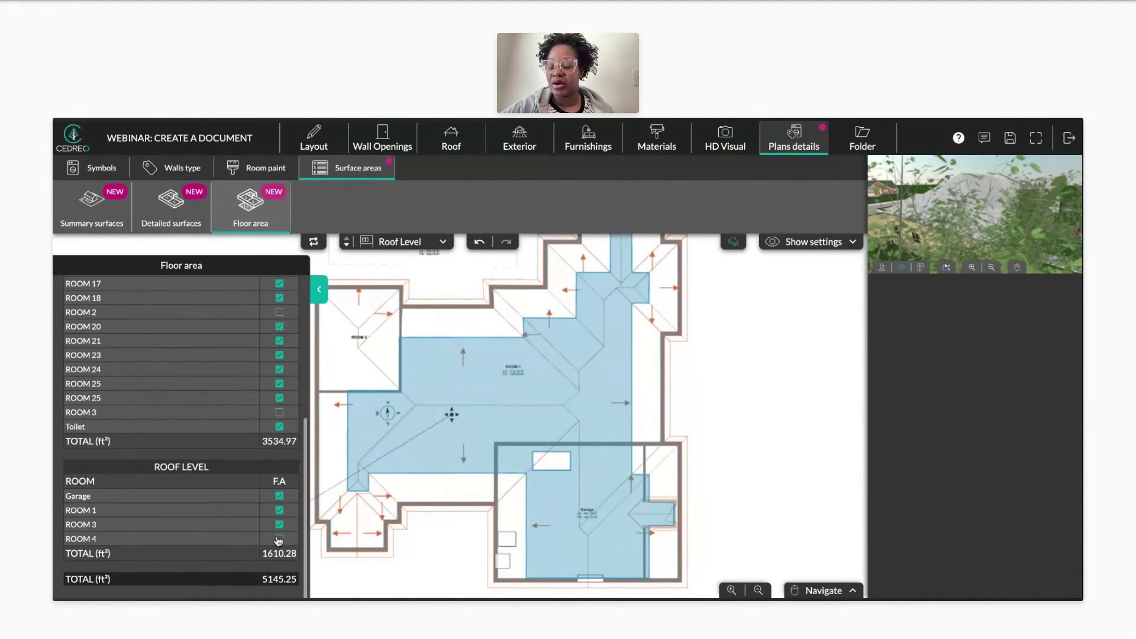
scroll(282, 504, up, 5)
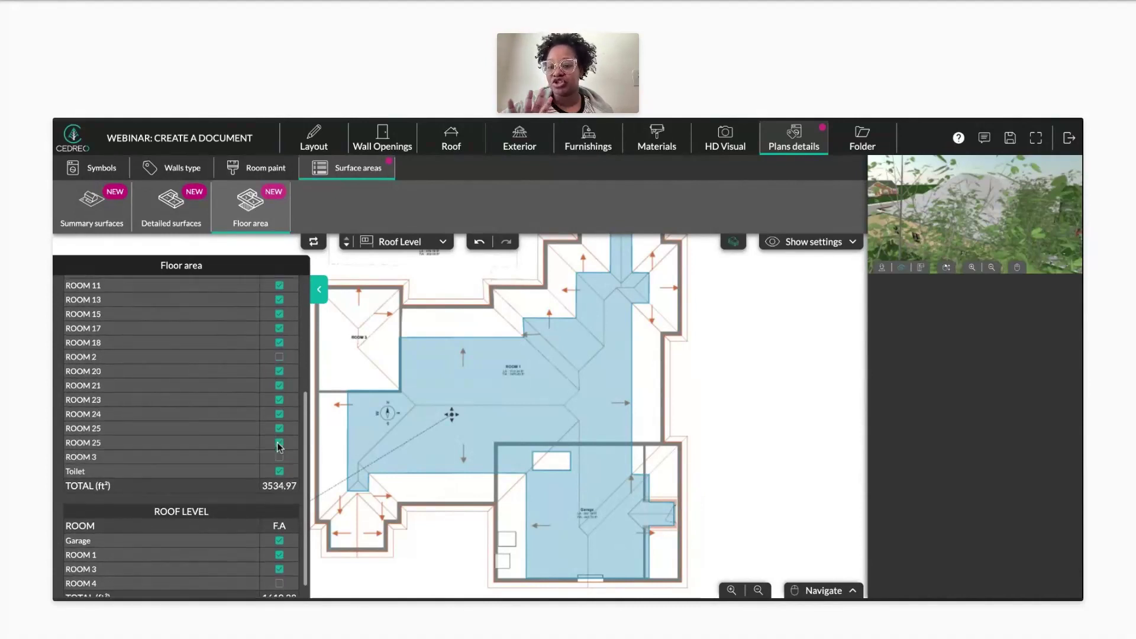
scroll(285, 447, down, 5)
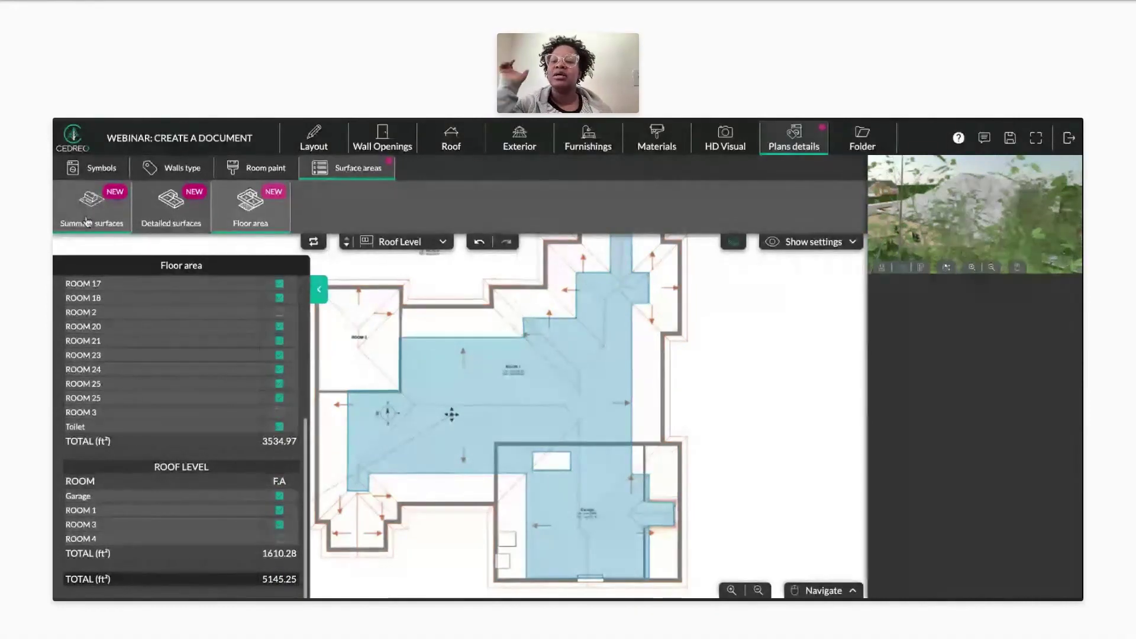
click(105, 219)
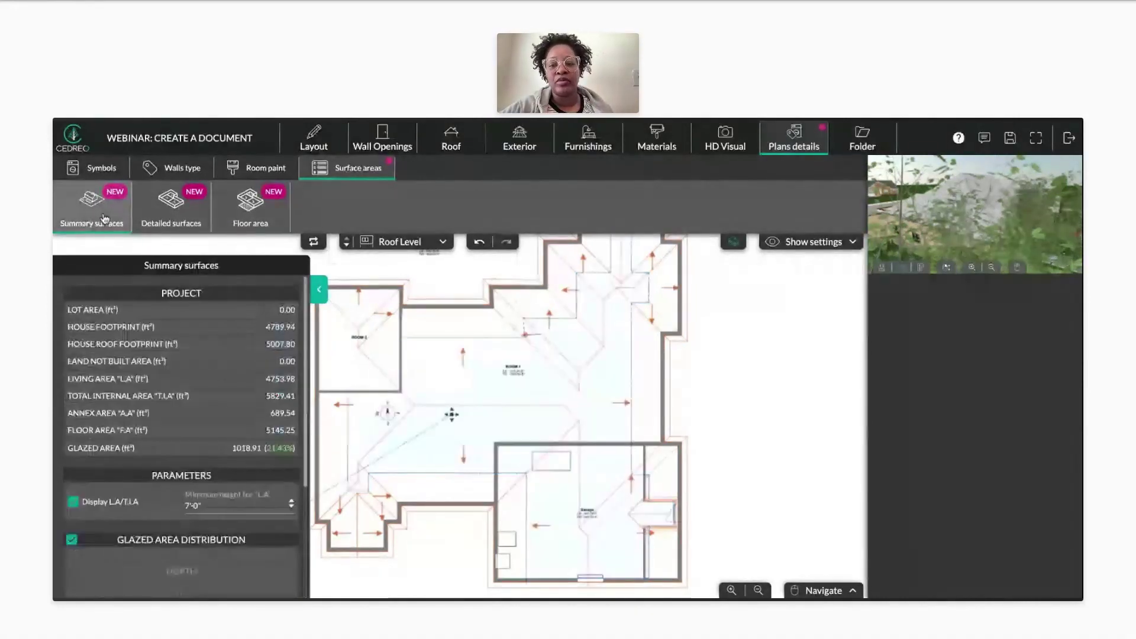
click(177, 219)
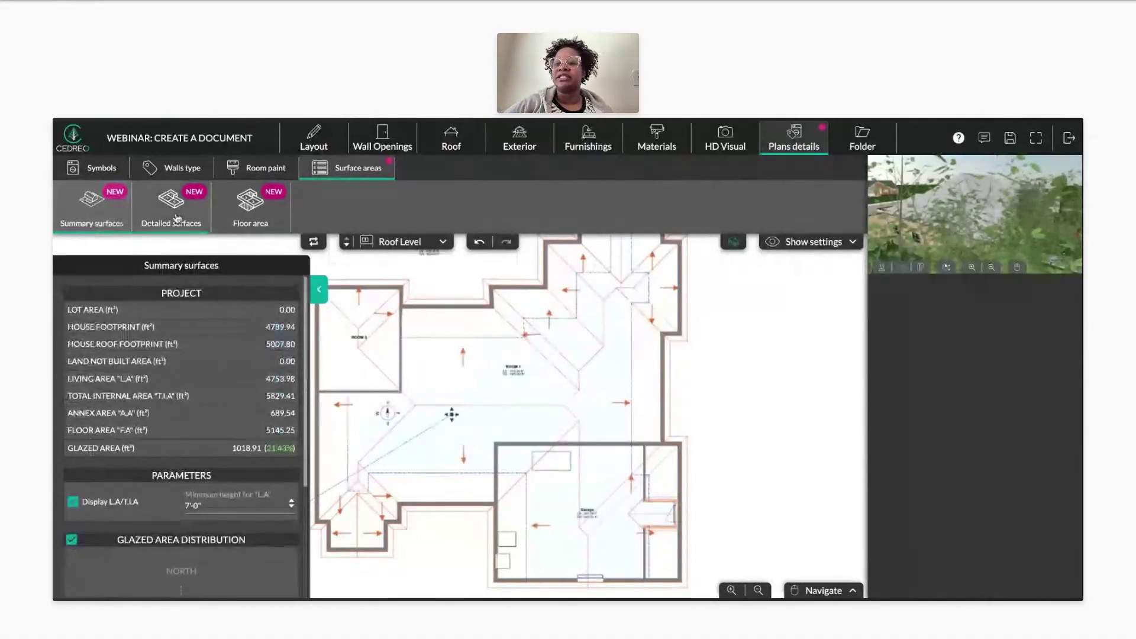
click(178, 218)
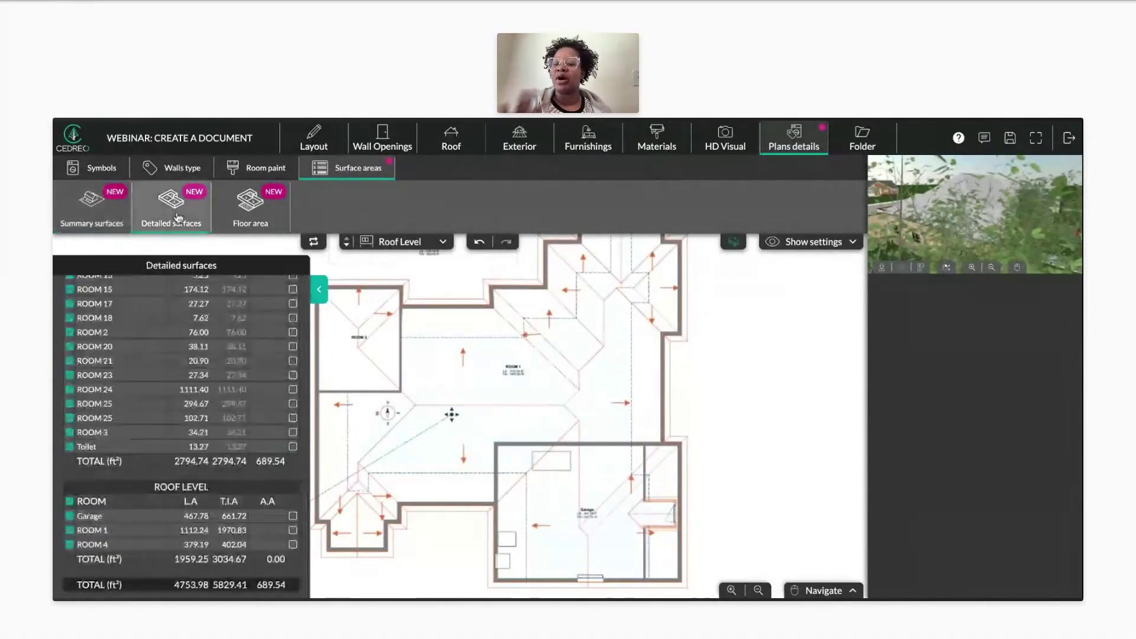
click(178, 217)
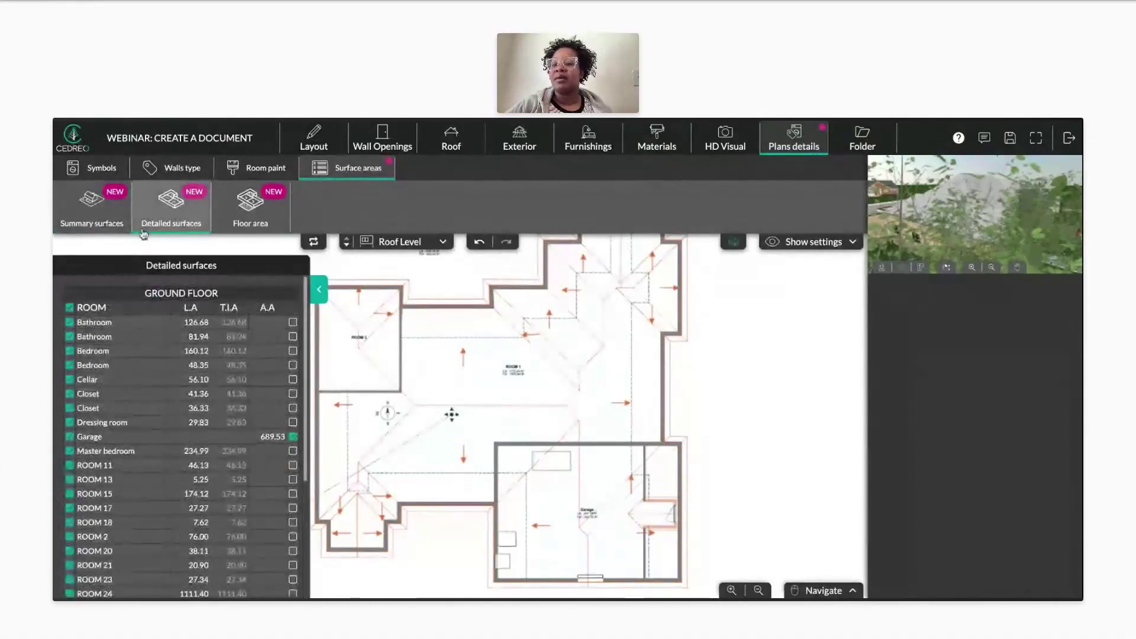
scroll(159, 409, down, 4)
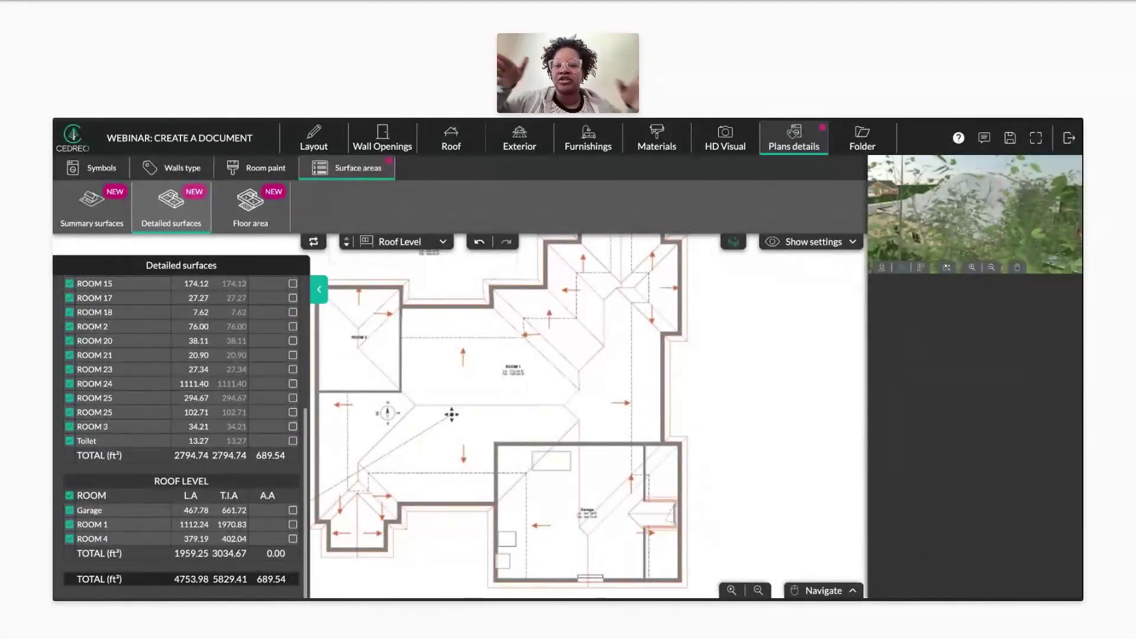
click(253, 223)
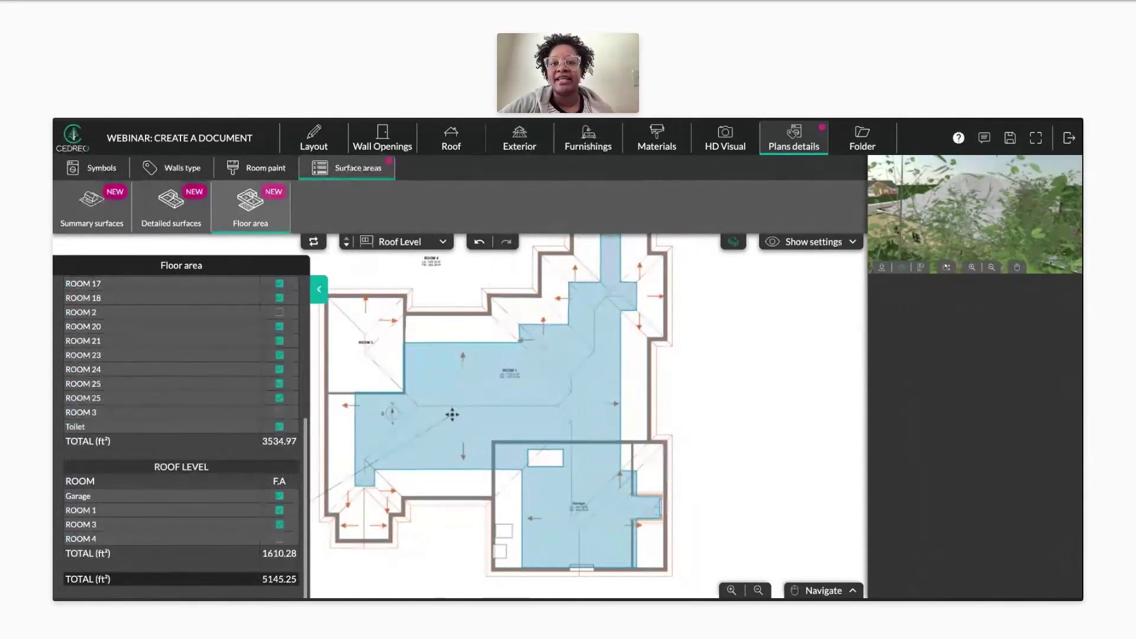
- Open the project Folder and scroll the Plans list down to the elevation and cross section views
click(851, 139)
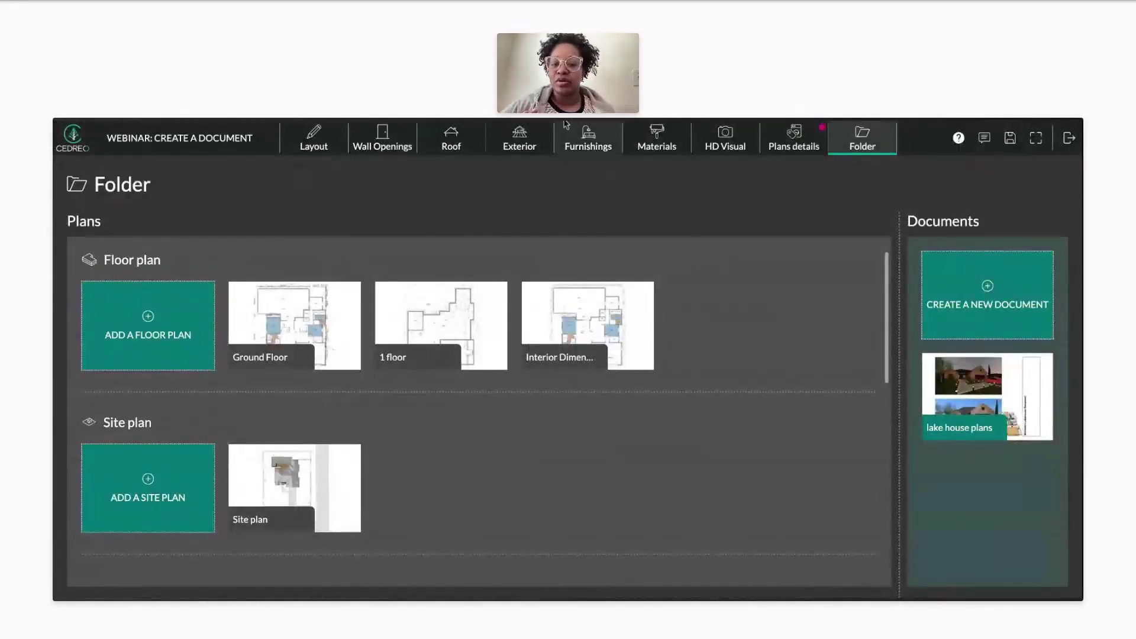
scroll(349, 386, down, 5)
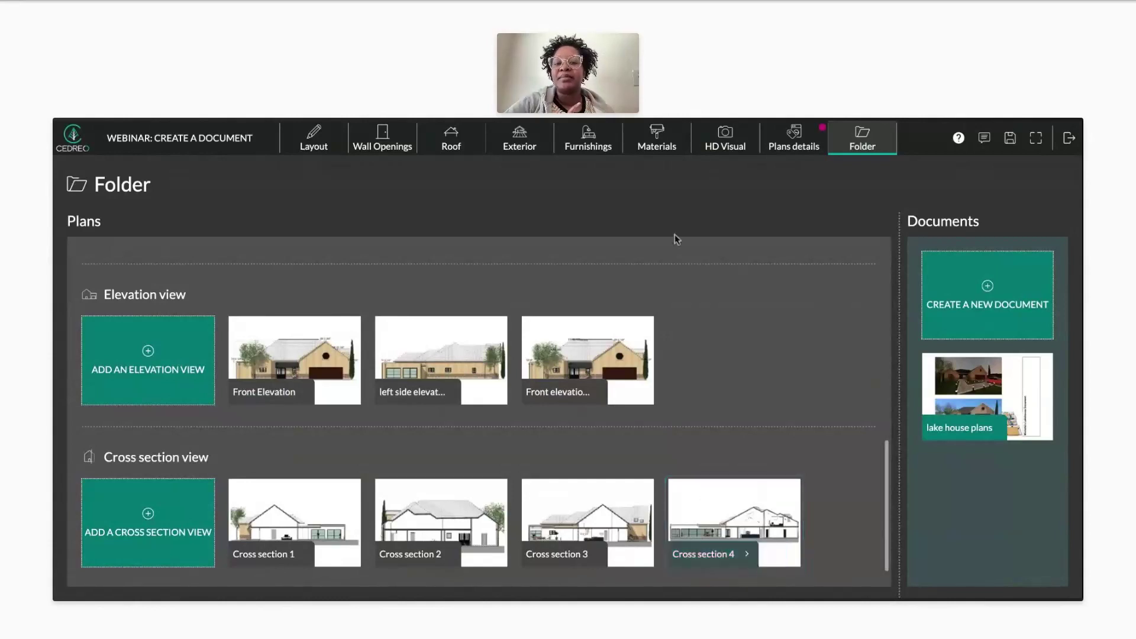
- In 3D Furnishings, select the Living room set and tick 'Display on roof, section and facade plans'
click(619, 150)
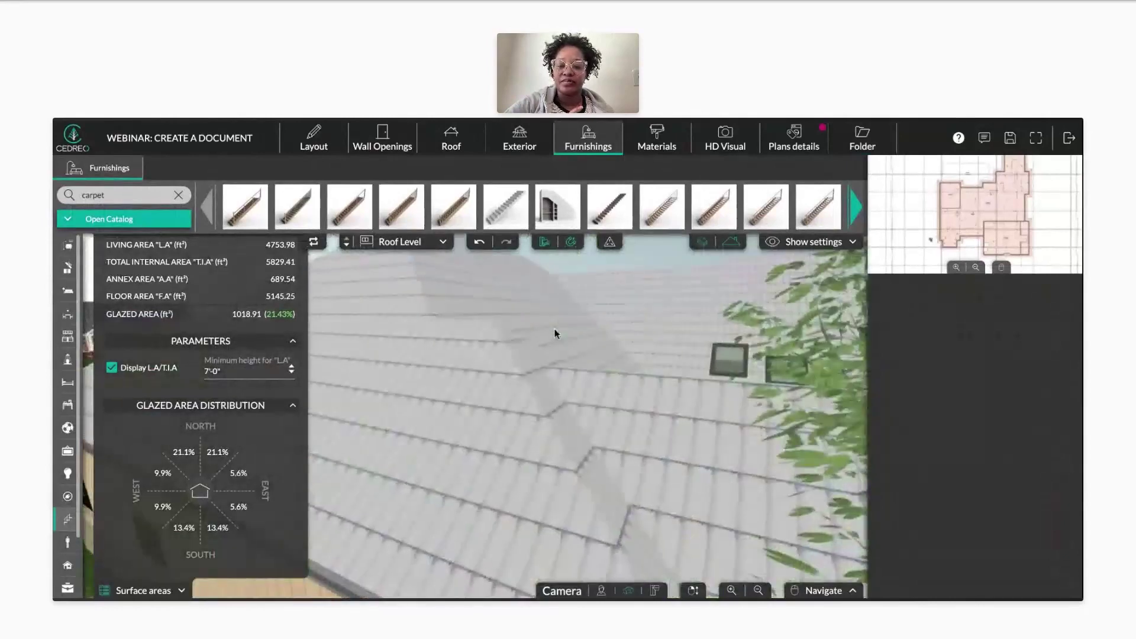
scroll(556, 334, up, 5)
scroll(464, 316, up, 3)
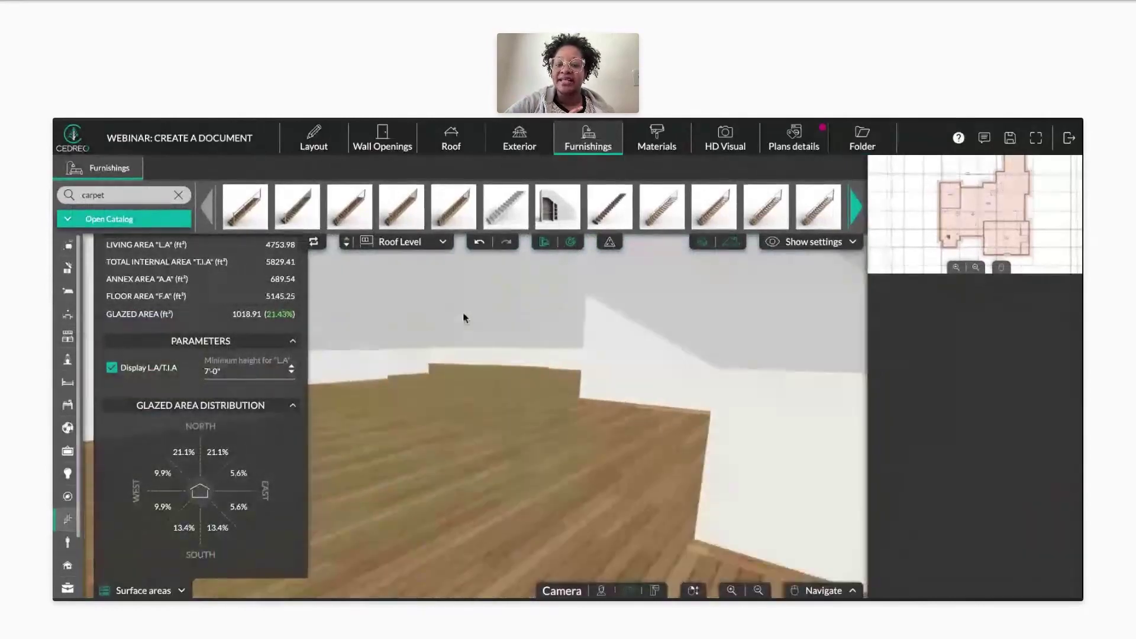
scroll(463, 313, down, 3)
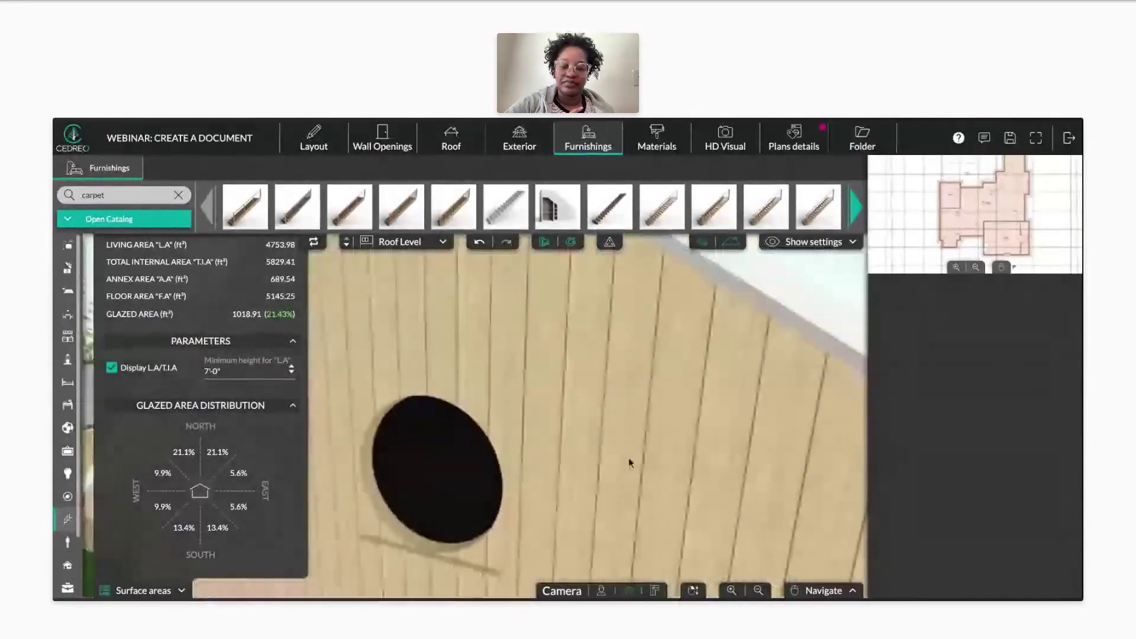
scroll(651, 439, up, 3)
click(717, 524)
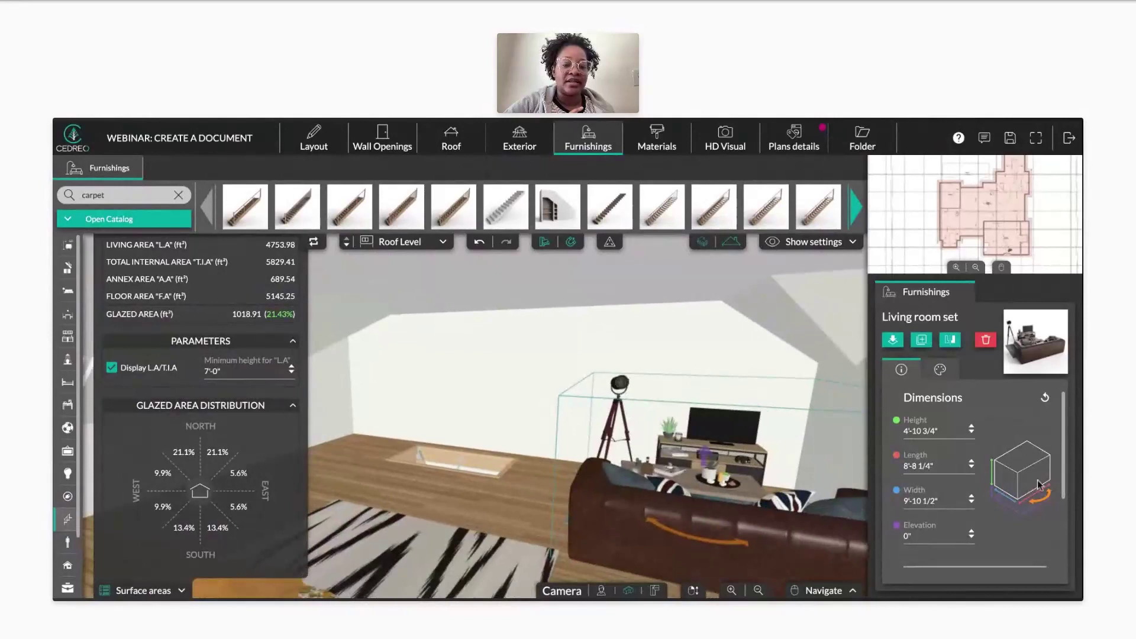
scroll(1042, 486, down, 3)
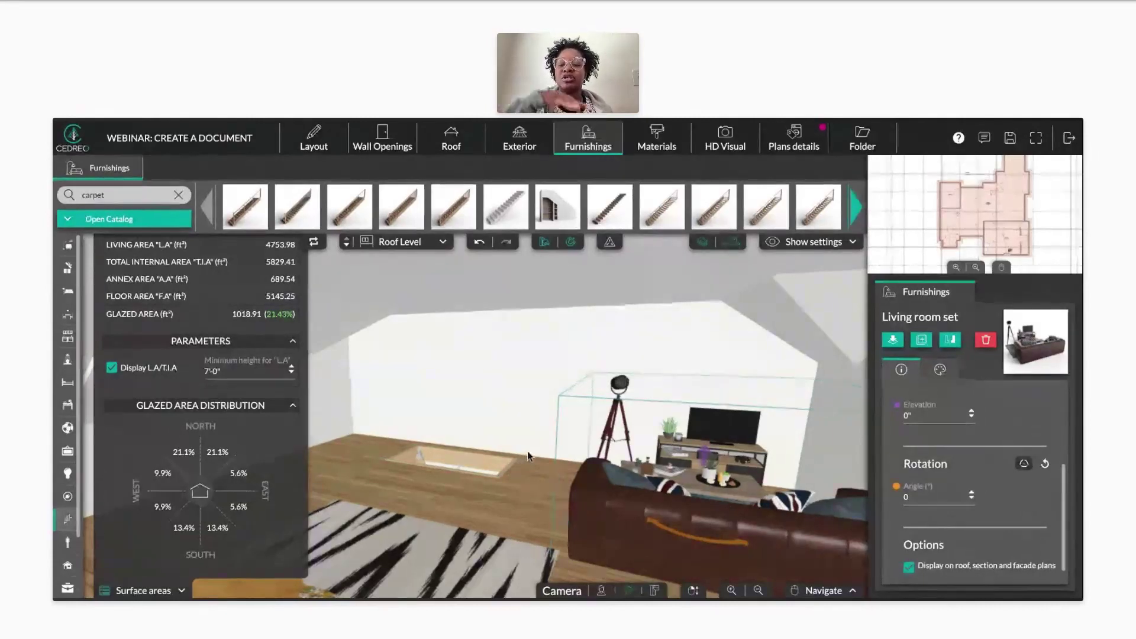
click(909, 569)
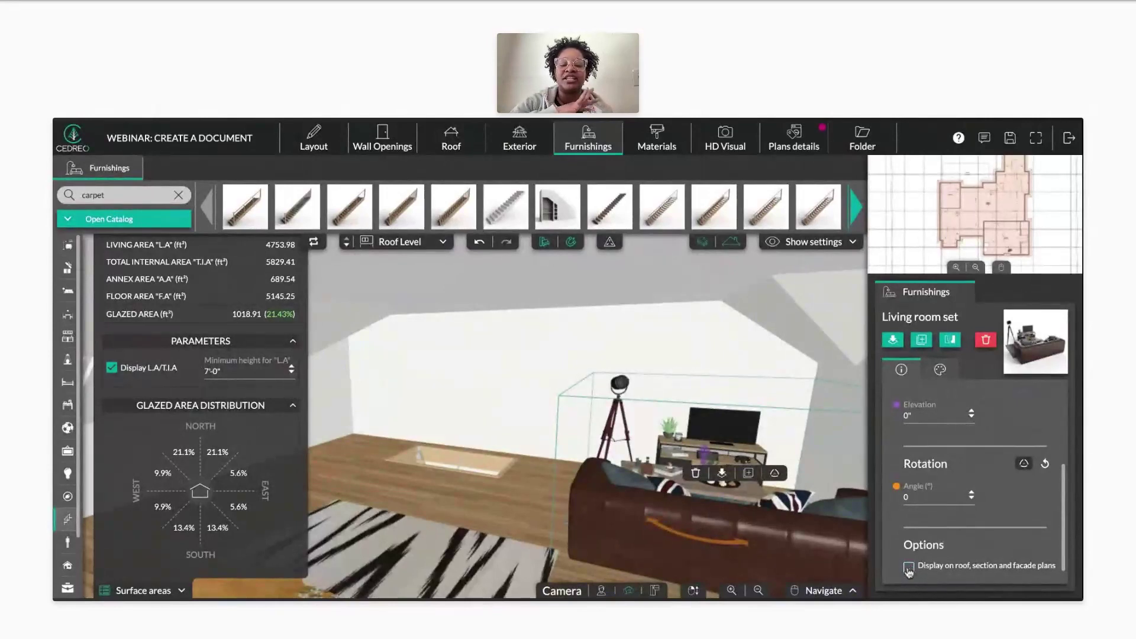
scroll(969, 507, up, 3)
scroll(968, 507, down, 3)
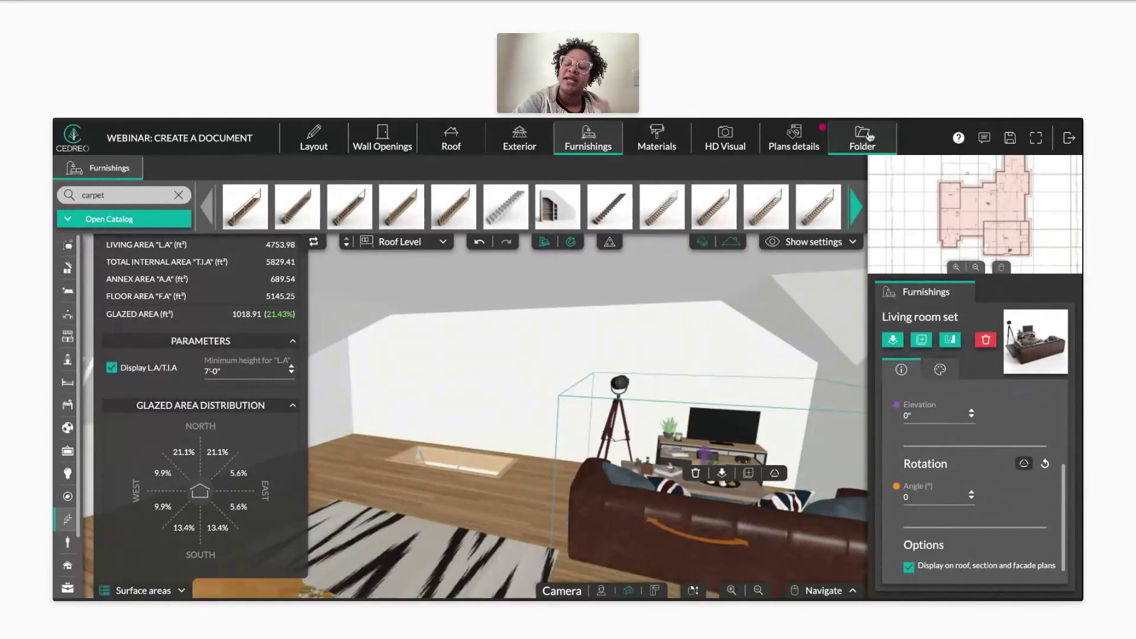
- Open Cross section 4 from the project Folder
click(865, 138)
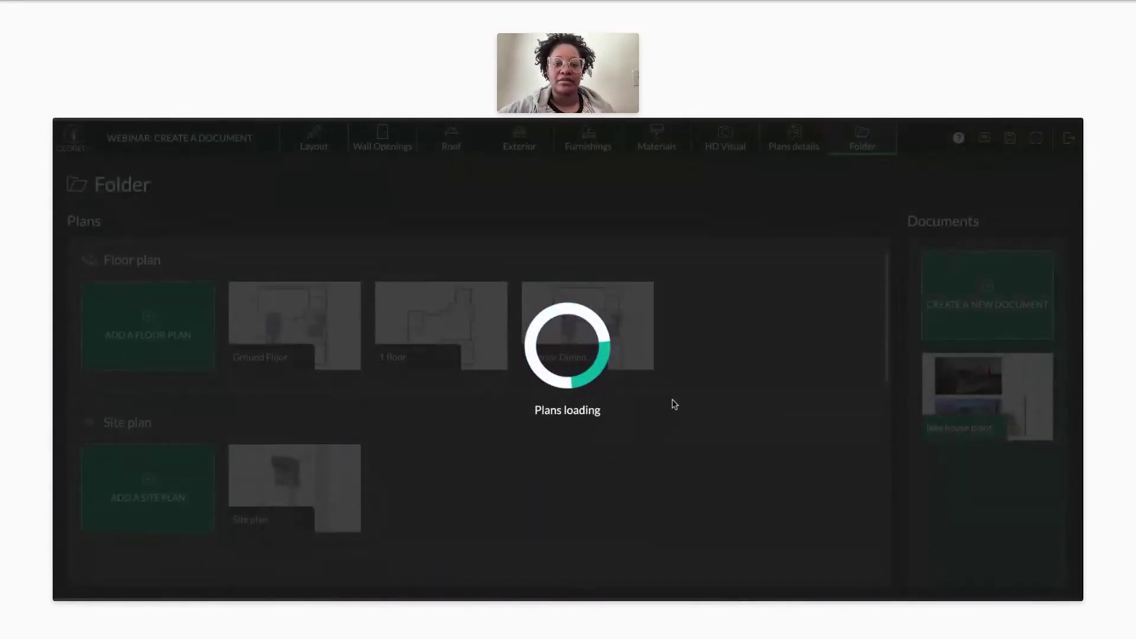
scroll(652, 402, down, 8)
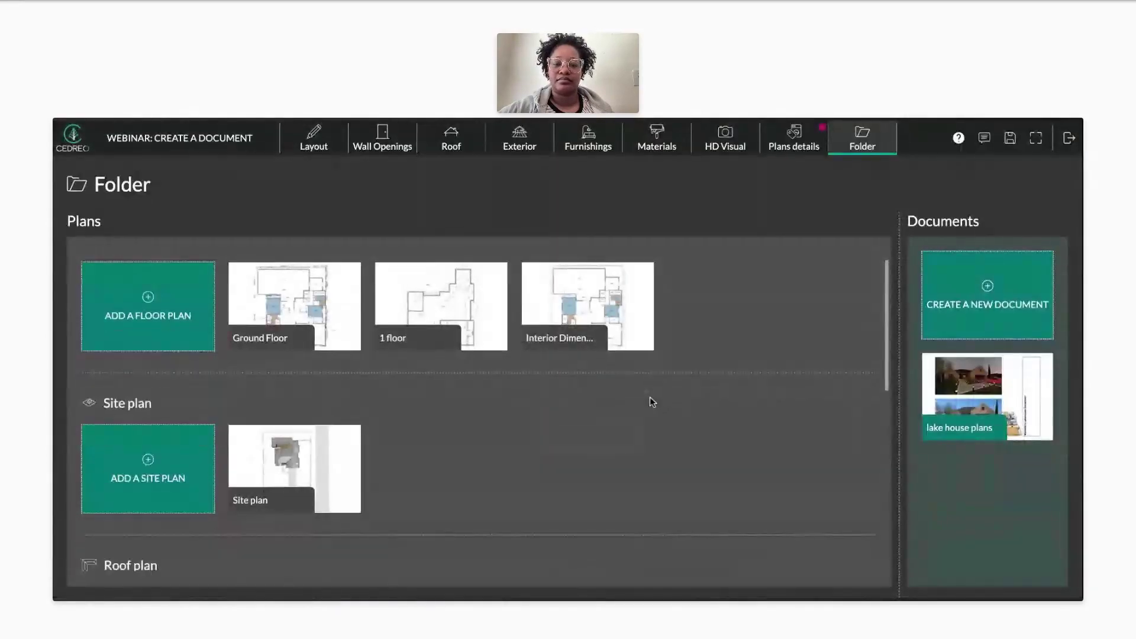
click(727, 515)
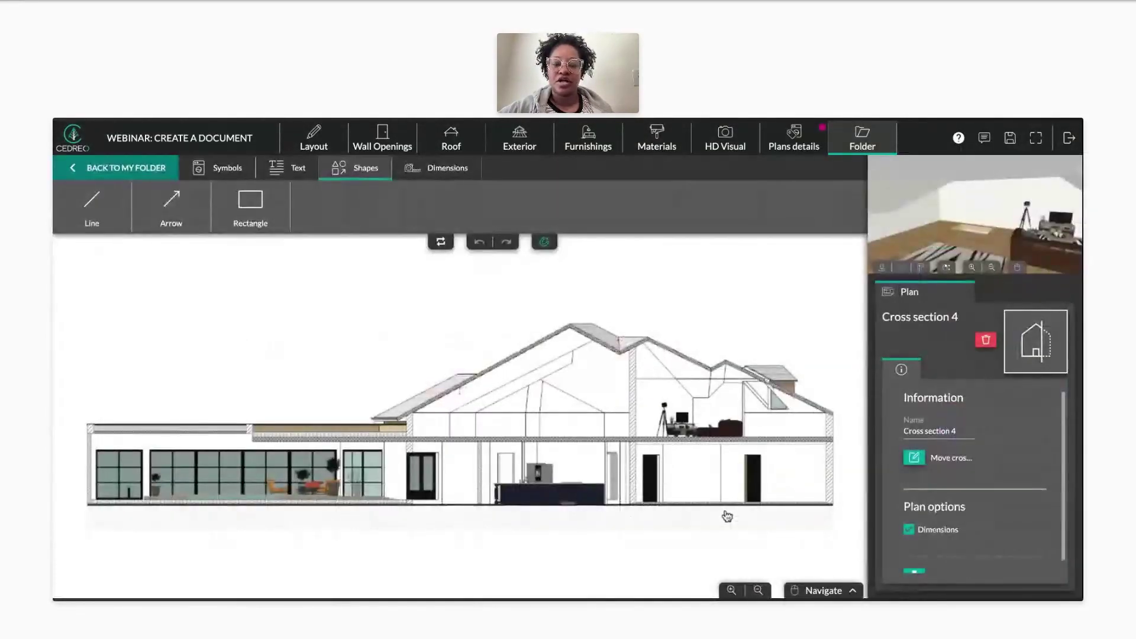
- Zoom and pan Cross section 4 to inspect the living room furniture on the upper floor
scroll(567, 446, up, 5)
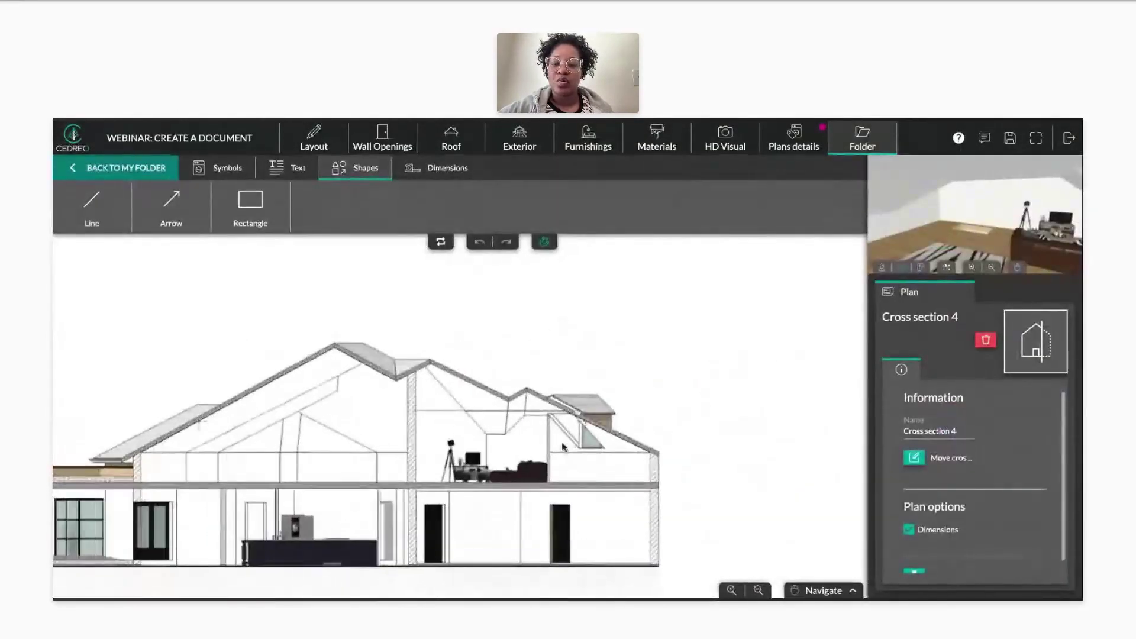
scroll(567, 445, up, 2)
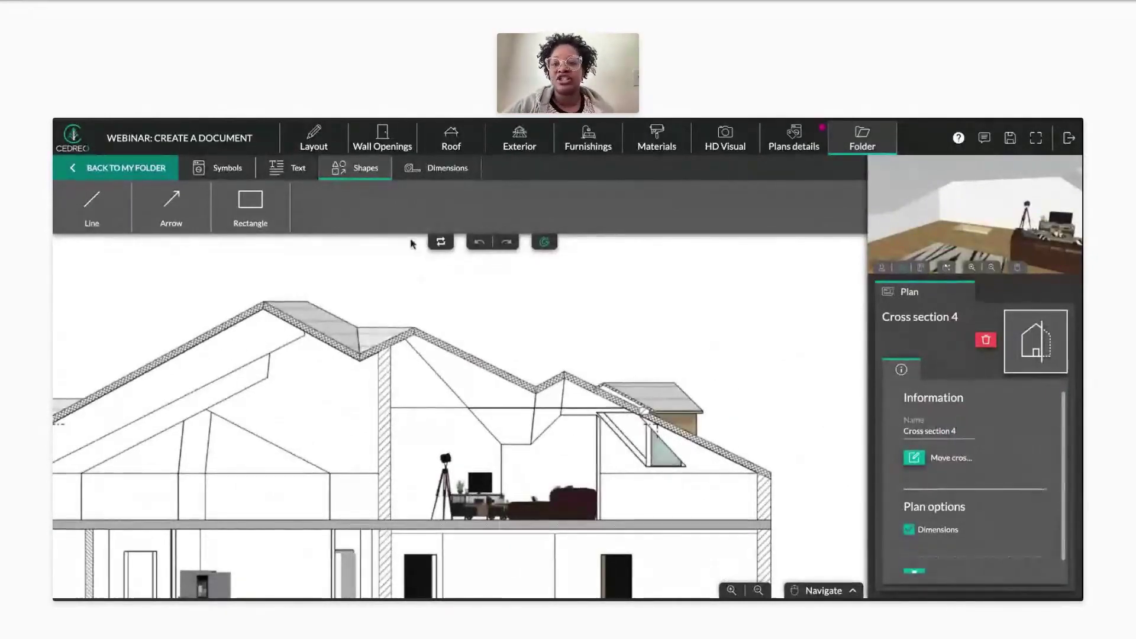
scroll(555, 377, up, 1)
drag(555, 378, 547, 342)
scroll(548, 342, up, 1)
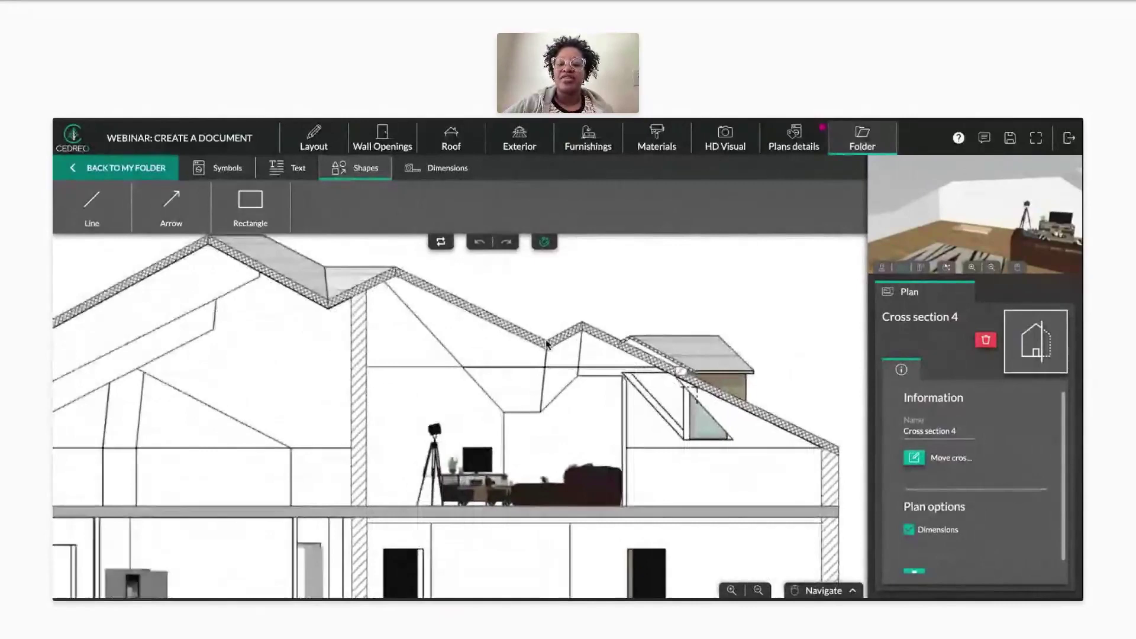
scroll(553, 336, up, 2)
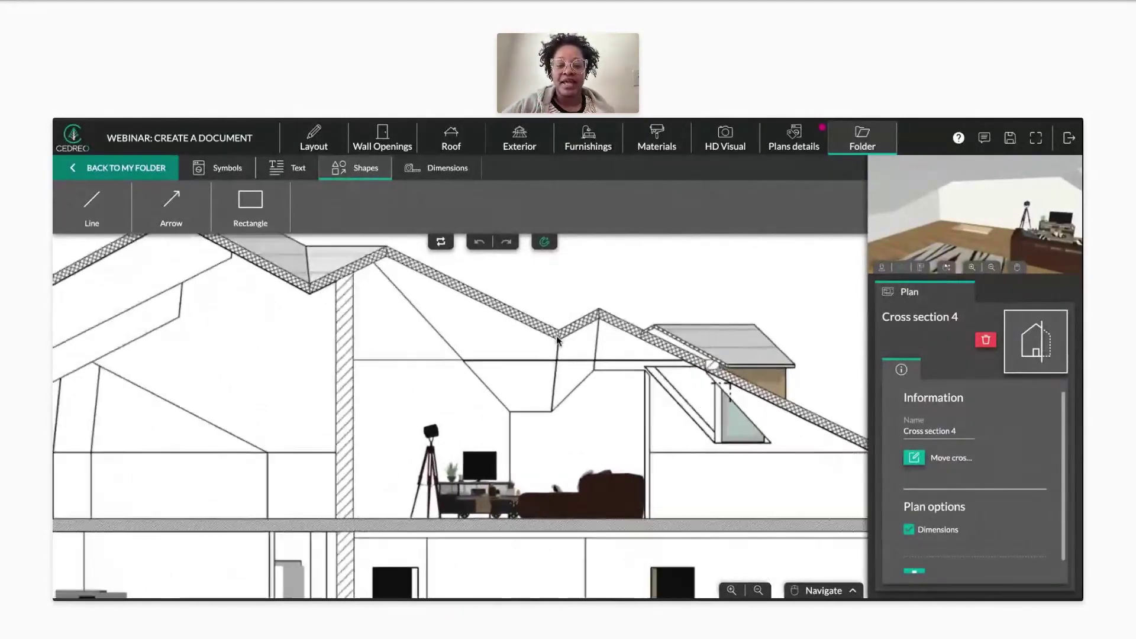
scroll(433, 387, up, 1)
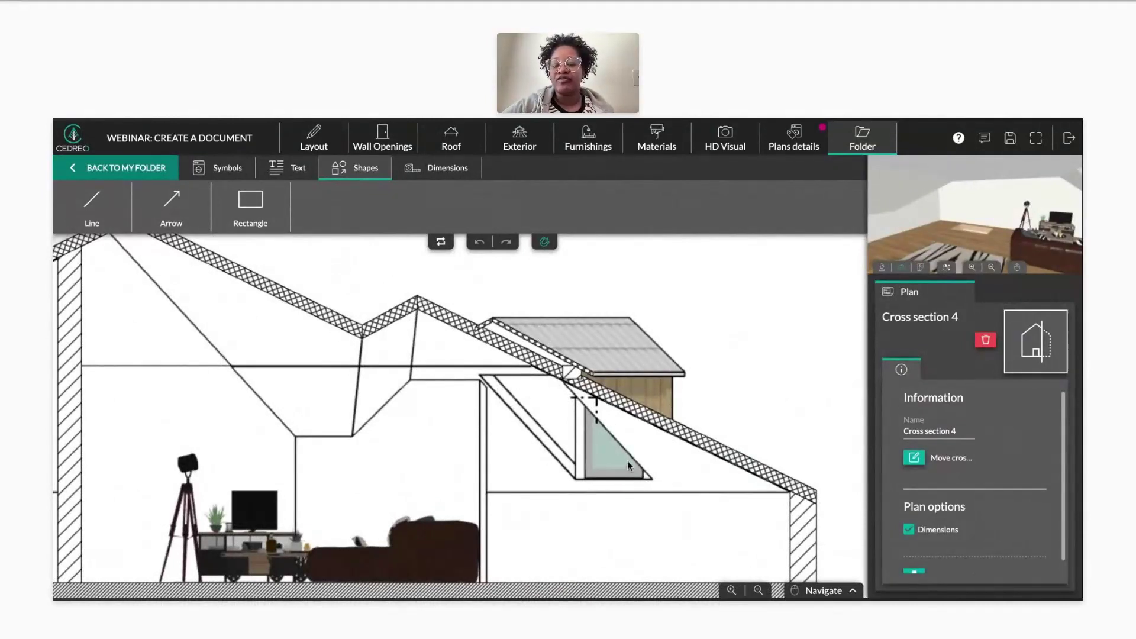
scroll(530, 455, down, 2)
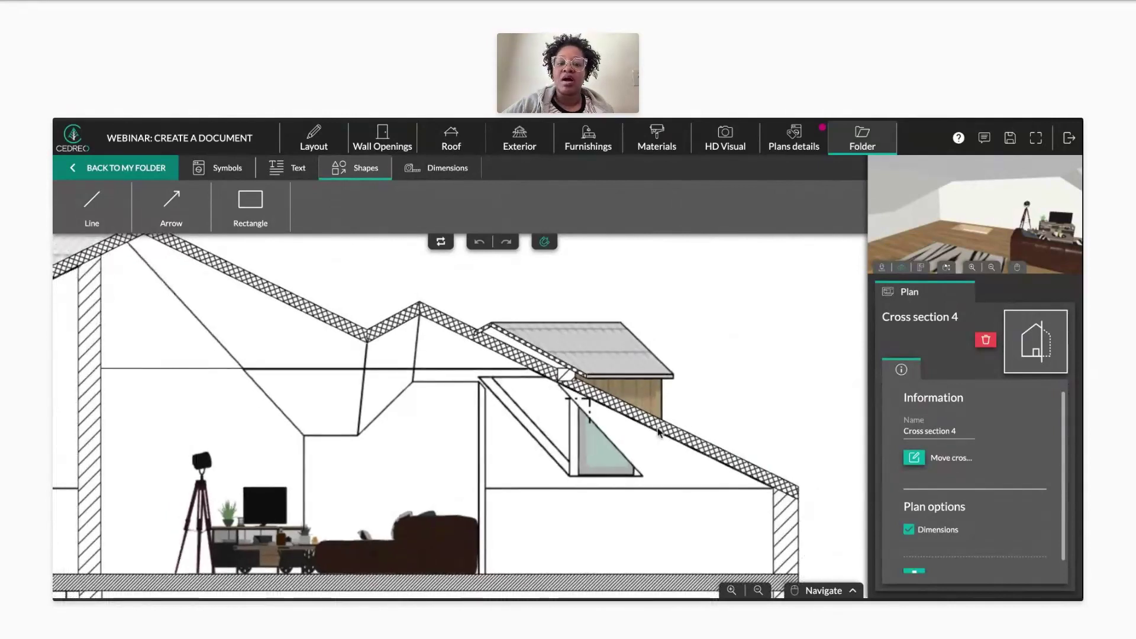
scroll(467, 446, down, 2)
drag(464, 447, 547, 450)
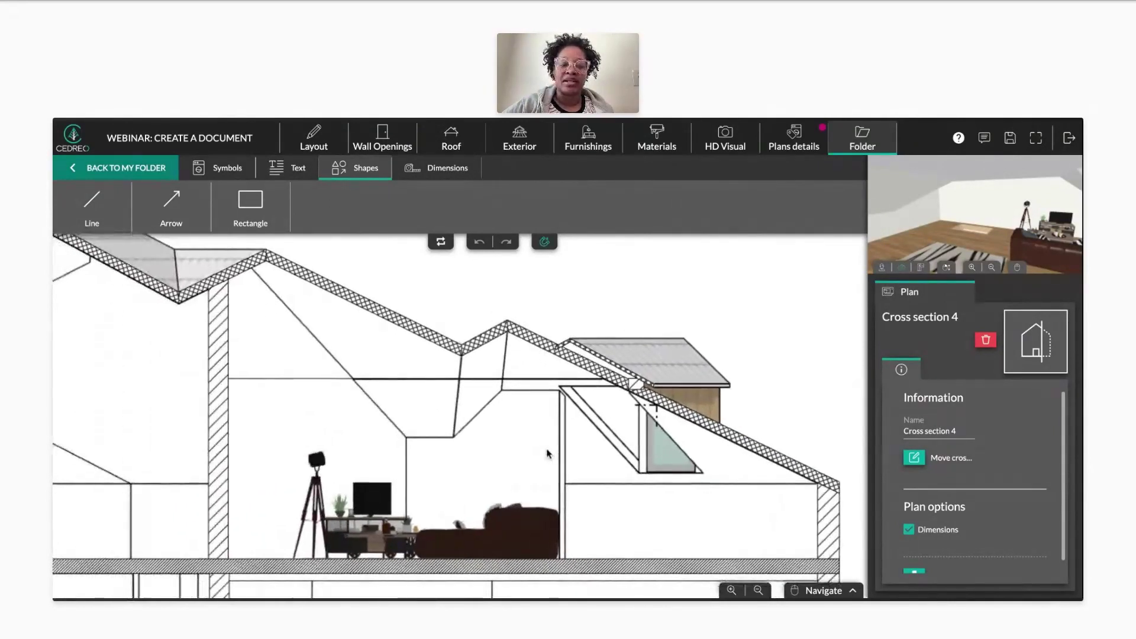
scroll(905, 465, down, 1)
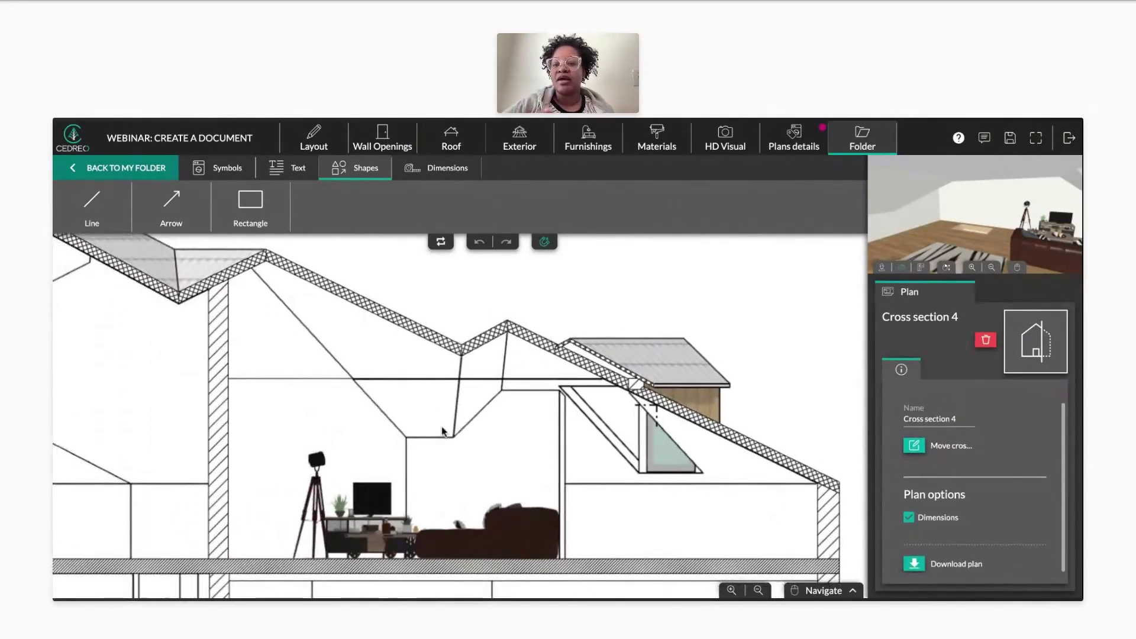
scroll(453, 443, up, 2)
scroll(453, 443, down, 5)
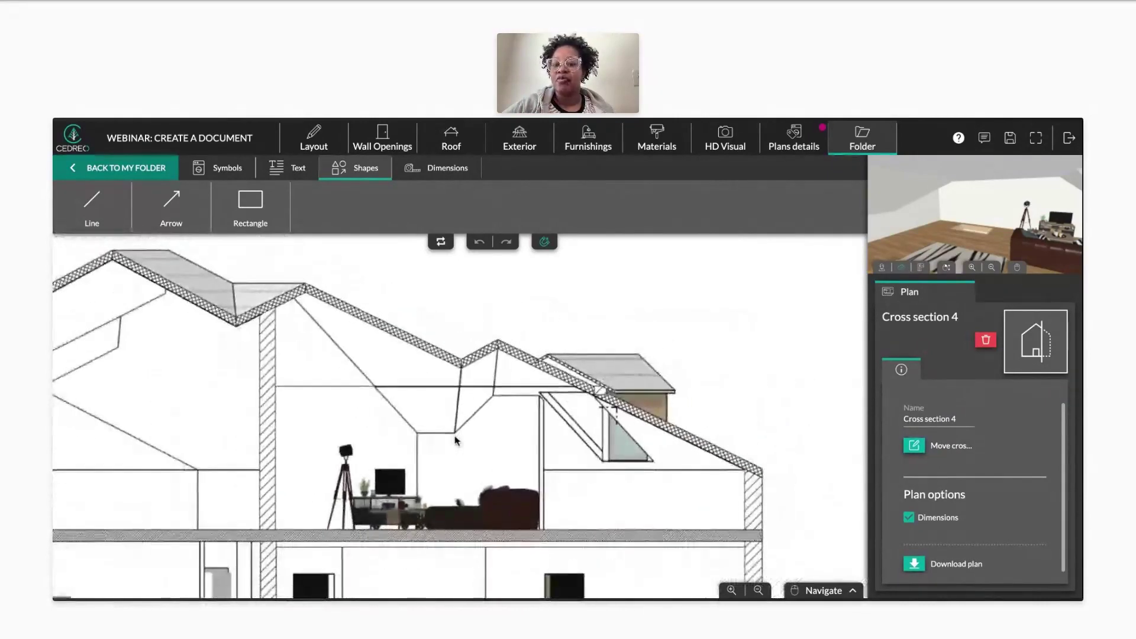
scroll(455, 438, down, 2)
drag(457, 438, 540, 440)
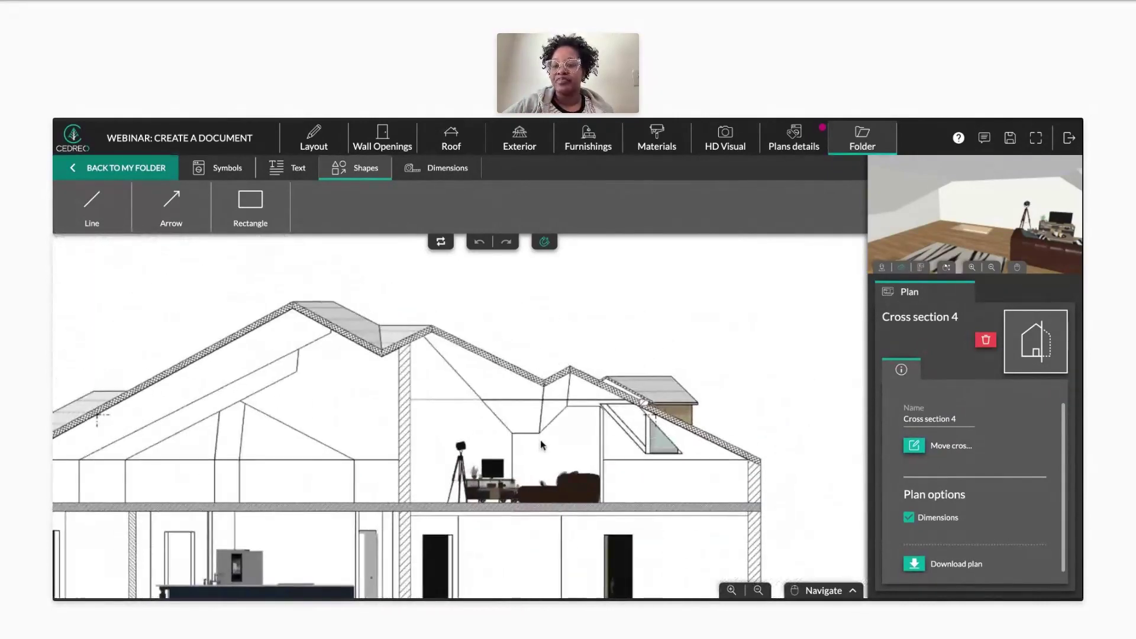
scroll(490, 428, up, 1)
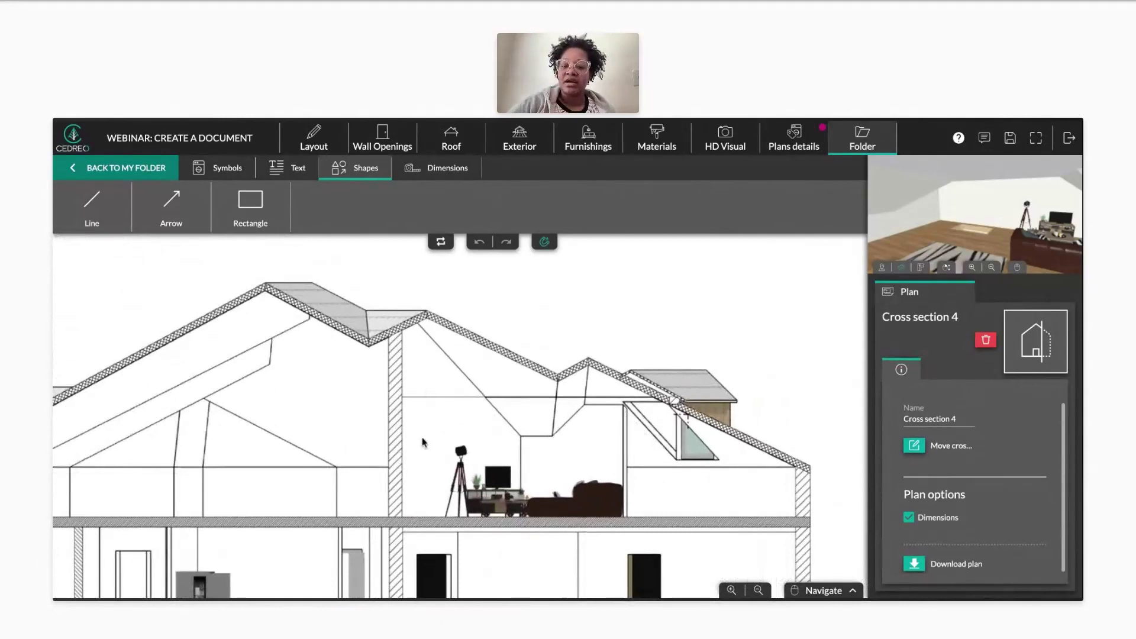
drag(428, 444, 403, 398)
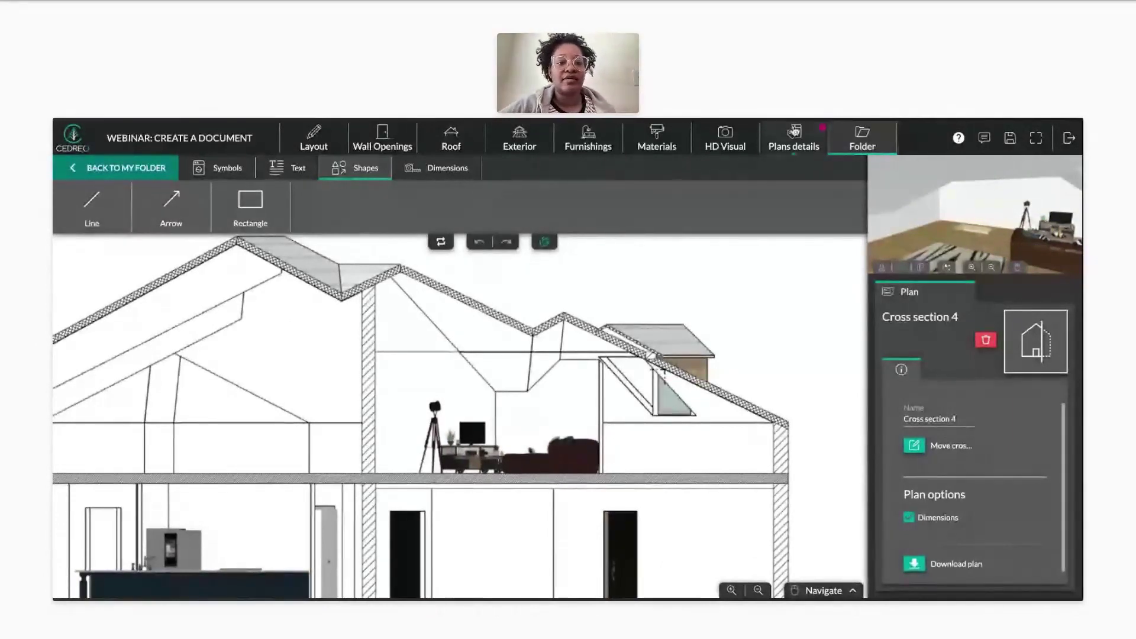
- Go back to the Roof Level floor plan in Plans details, panning it and orbiting the 3D preview
click(807, 141)
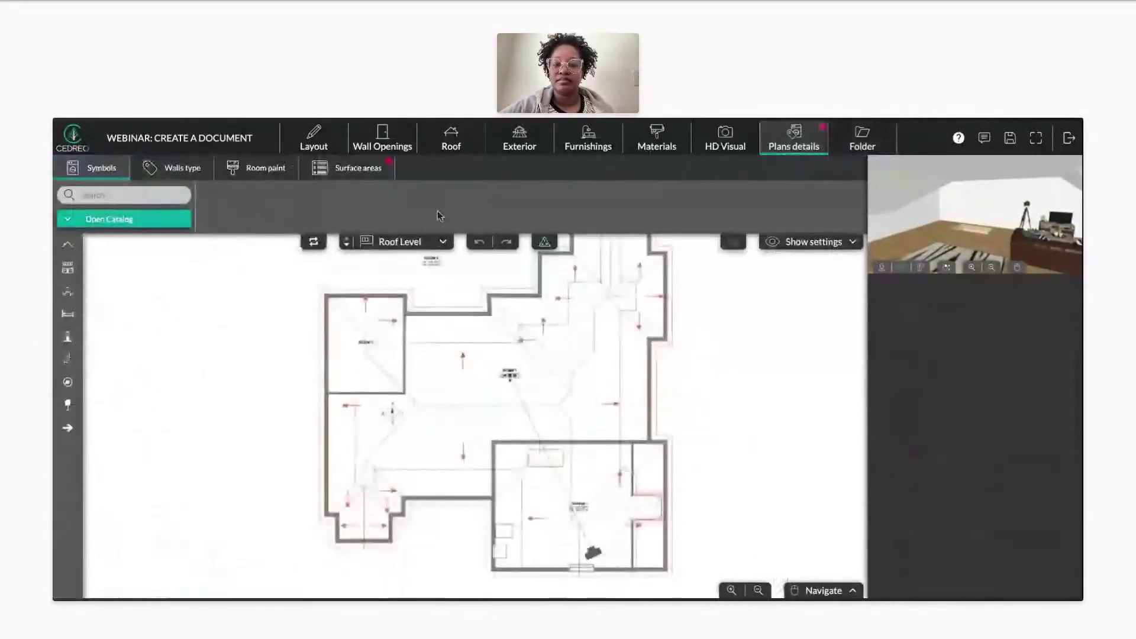
drag(578, 313, 595, 390)
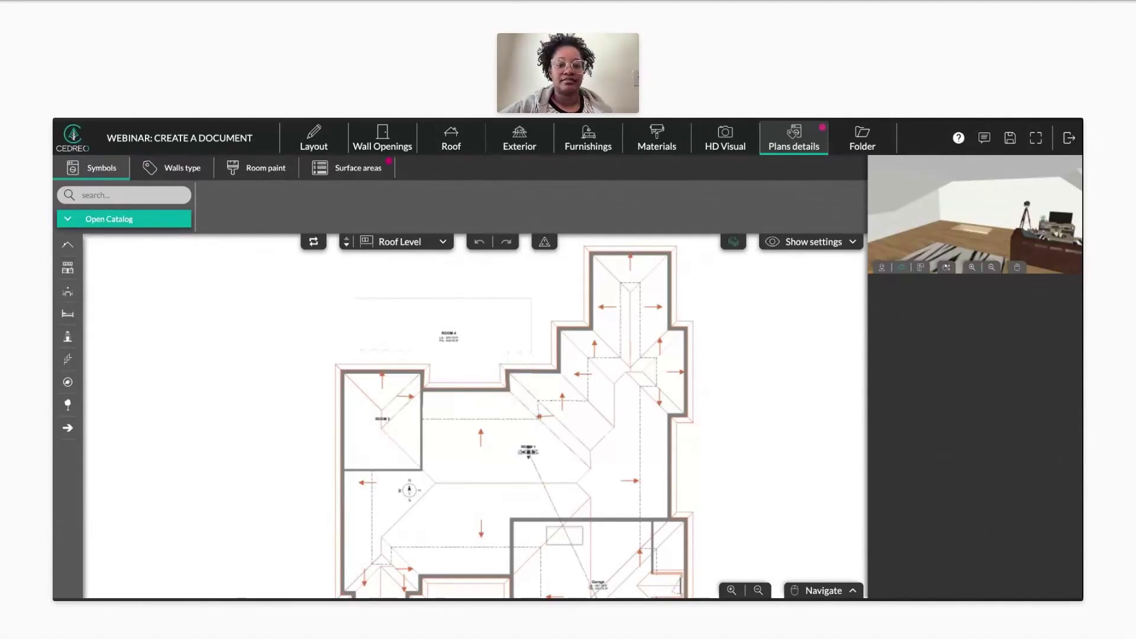
scroll(440, 512, down, 2)
drag(442, 514, 453, 432)
scroll(964, 226, down, 5)
scroll(964, 226, up, 5)
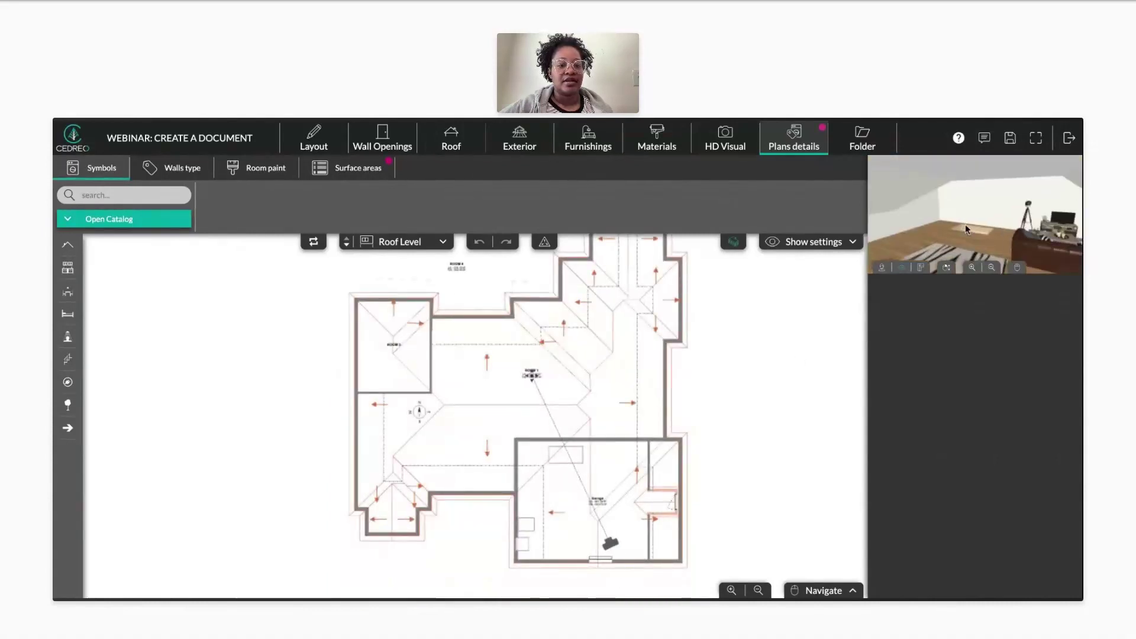
mouse_move(949, 192)
mouse_down()
mouse_move(912, 226)
mouse_move(948, 189)
mouse_up()
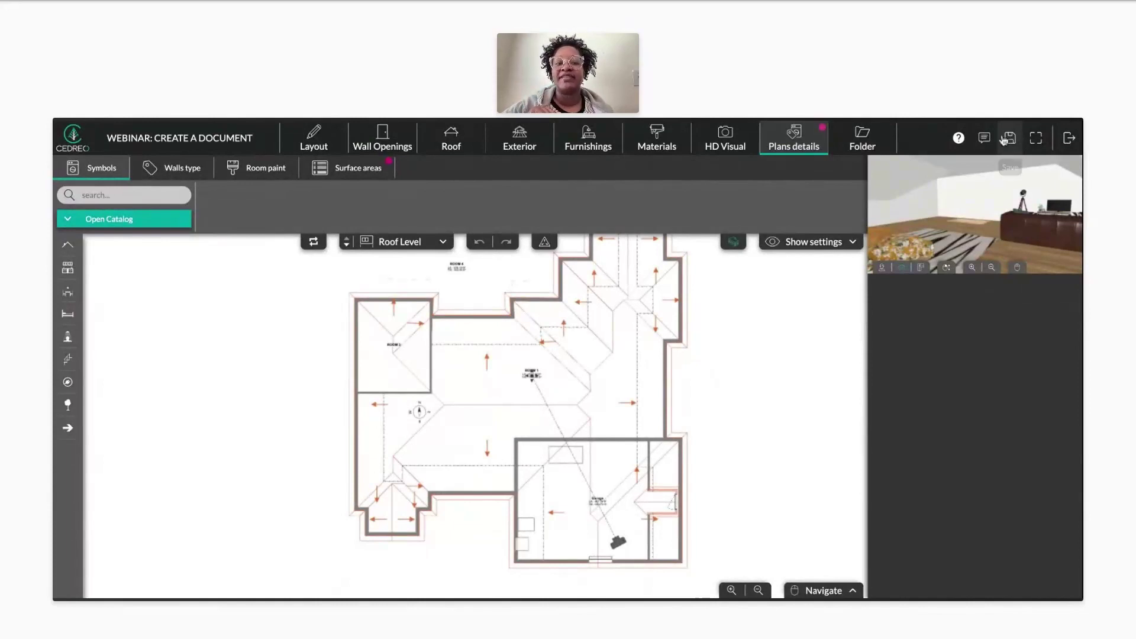
click(958, 139)
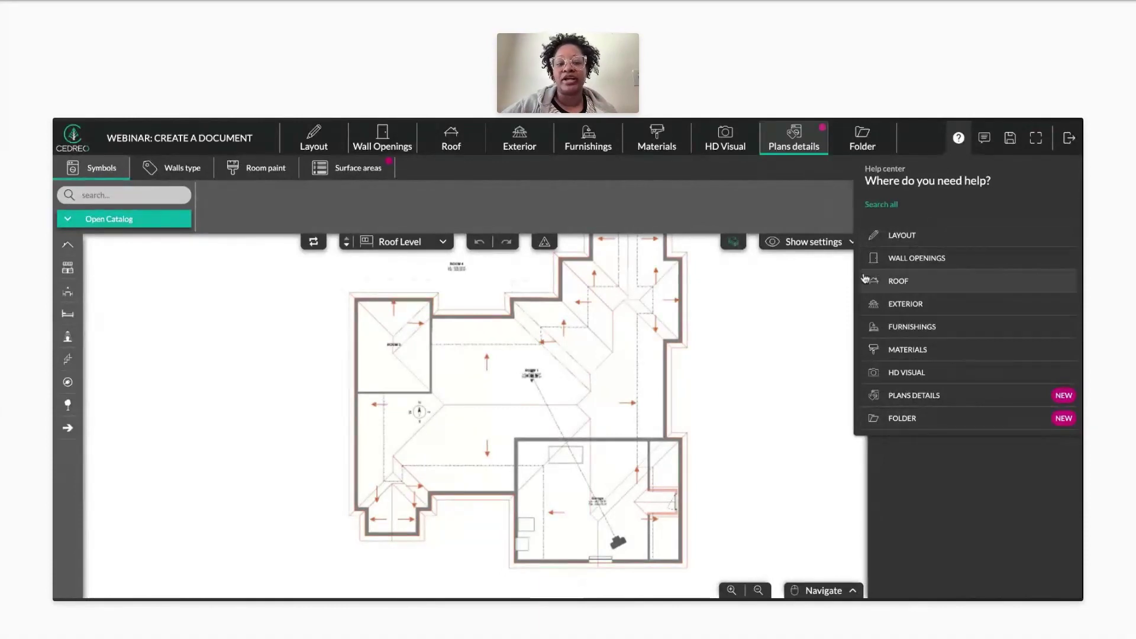
click(749, 366)
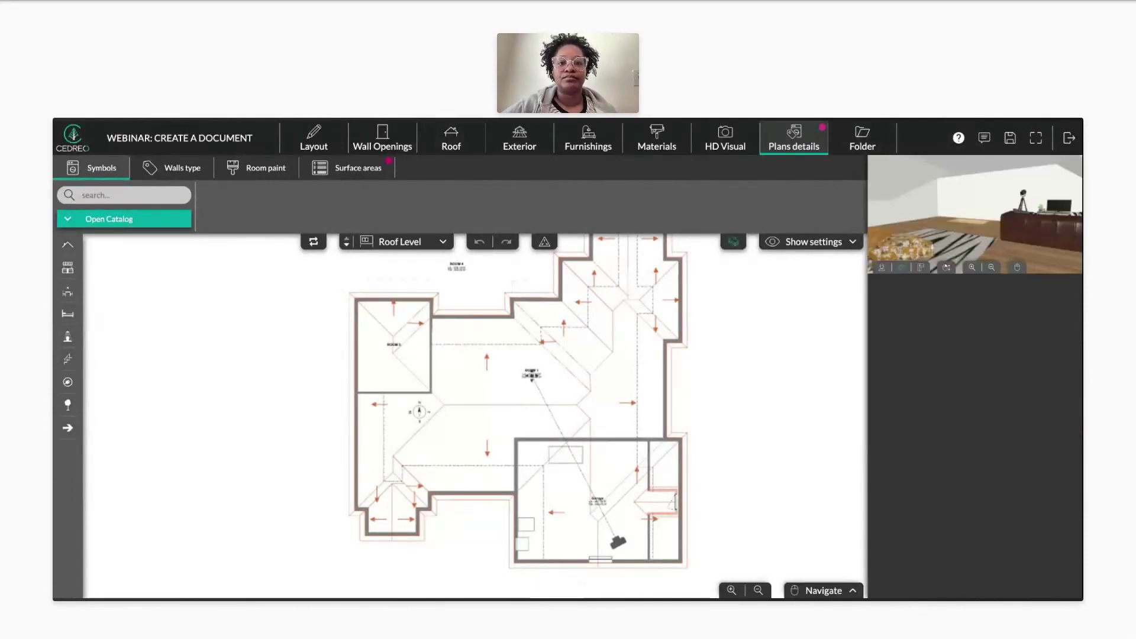